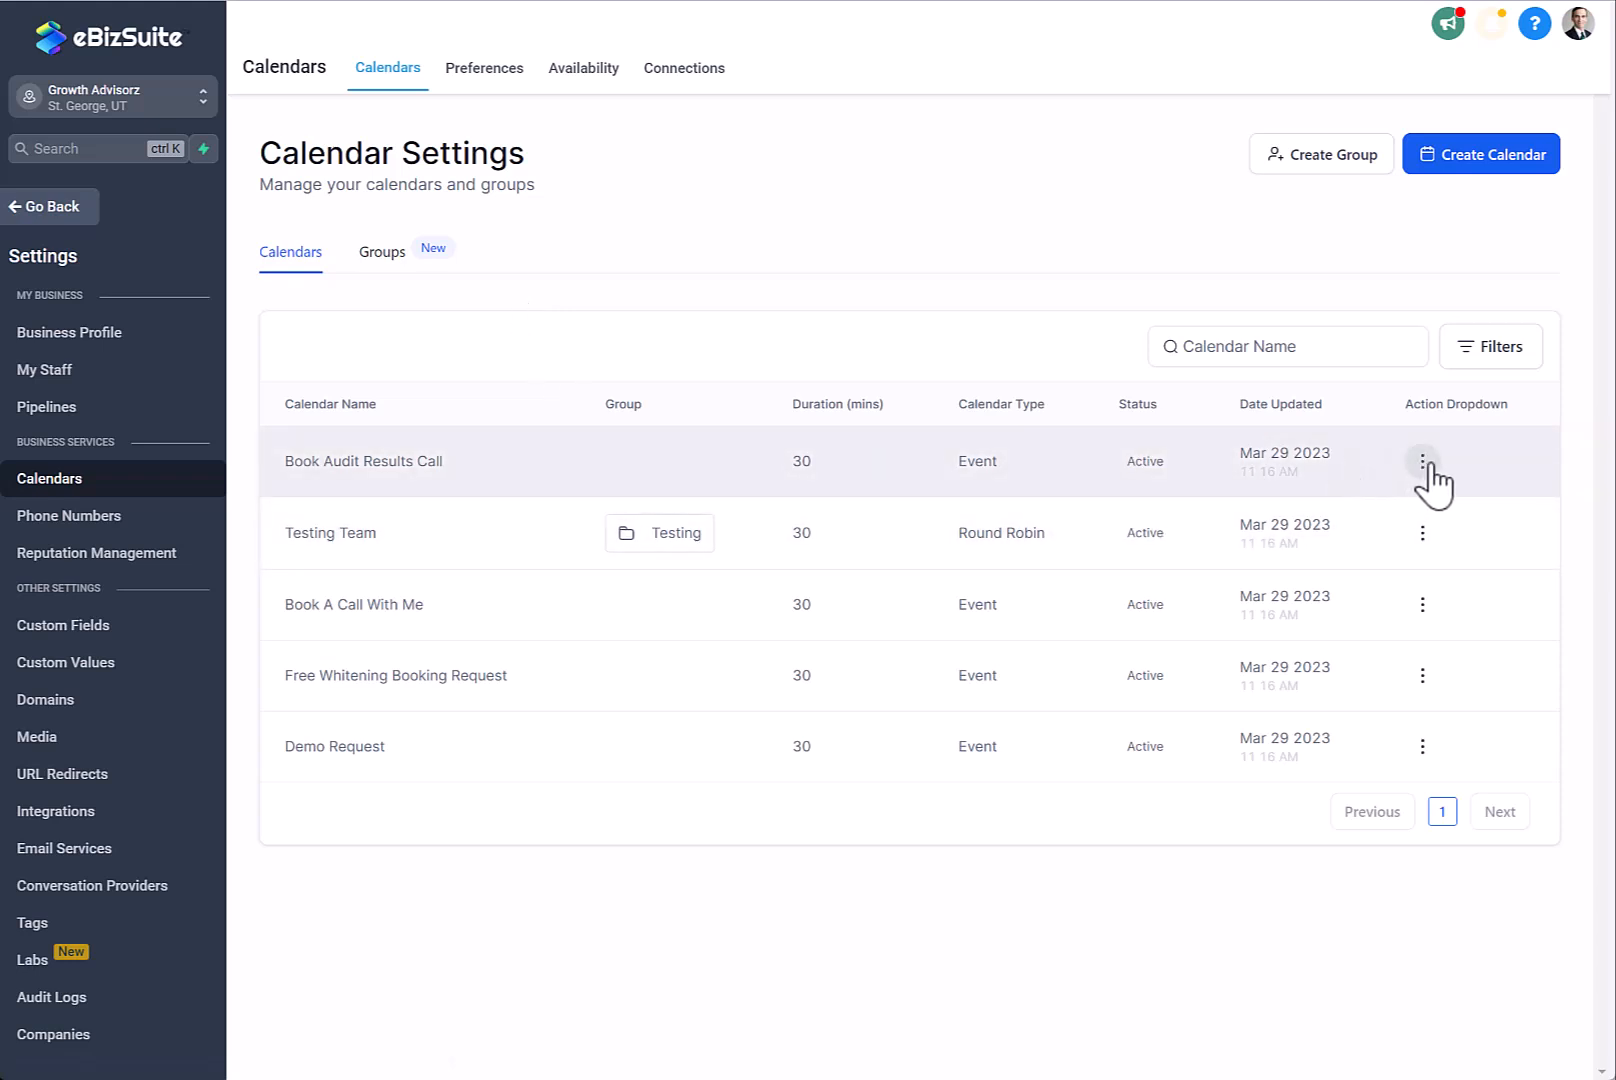
- Open the Book Audit Results Call calendar for editing and review its name, description, group and custom URL fields
{"action": "left_click", "coordinate": [1424, 463]}
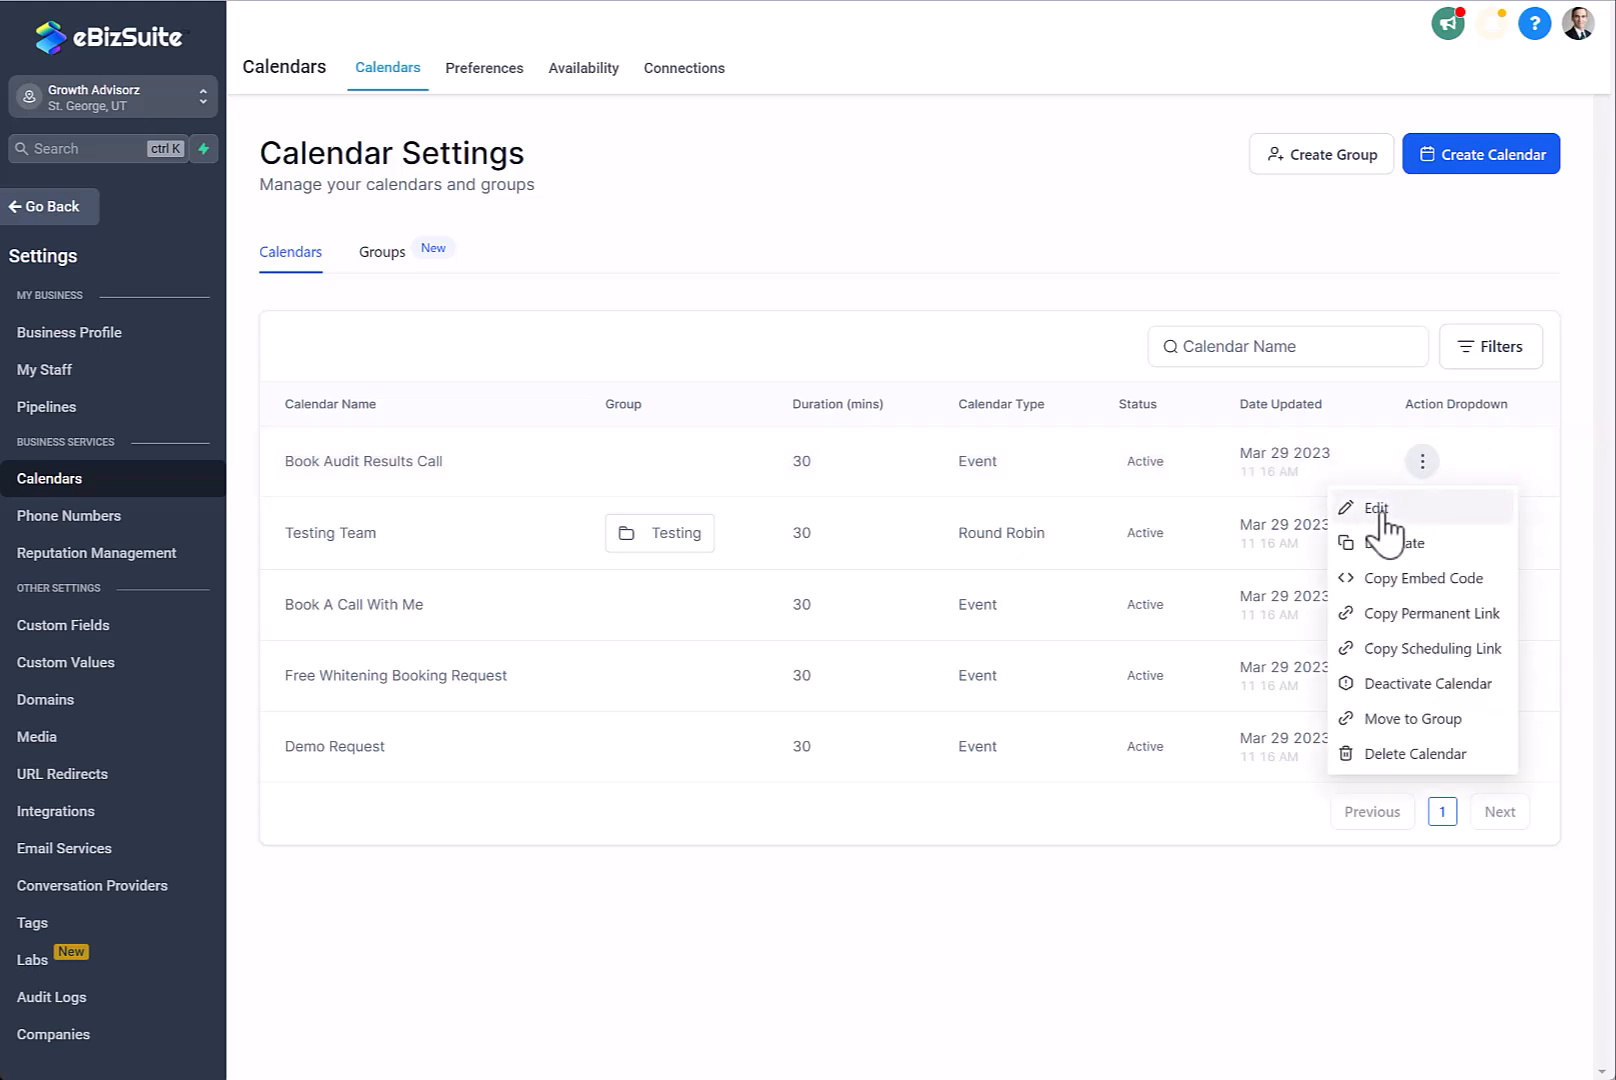
{"action": "left_click", "coordinate": [1378, 510]}
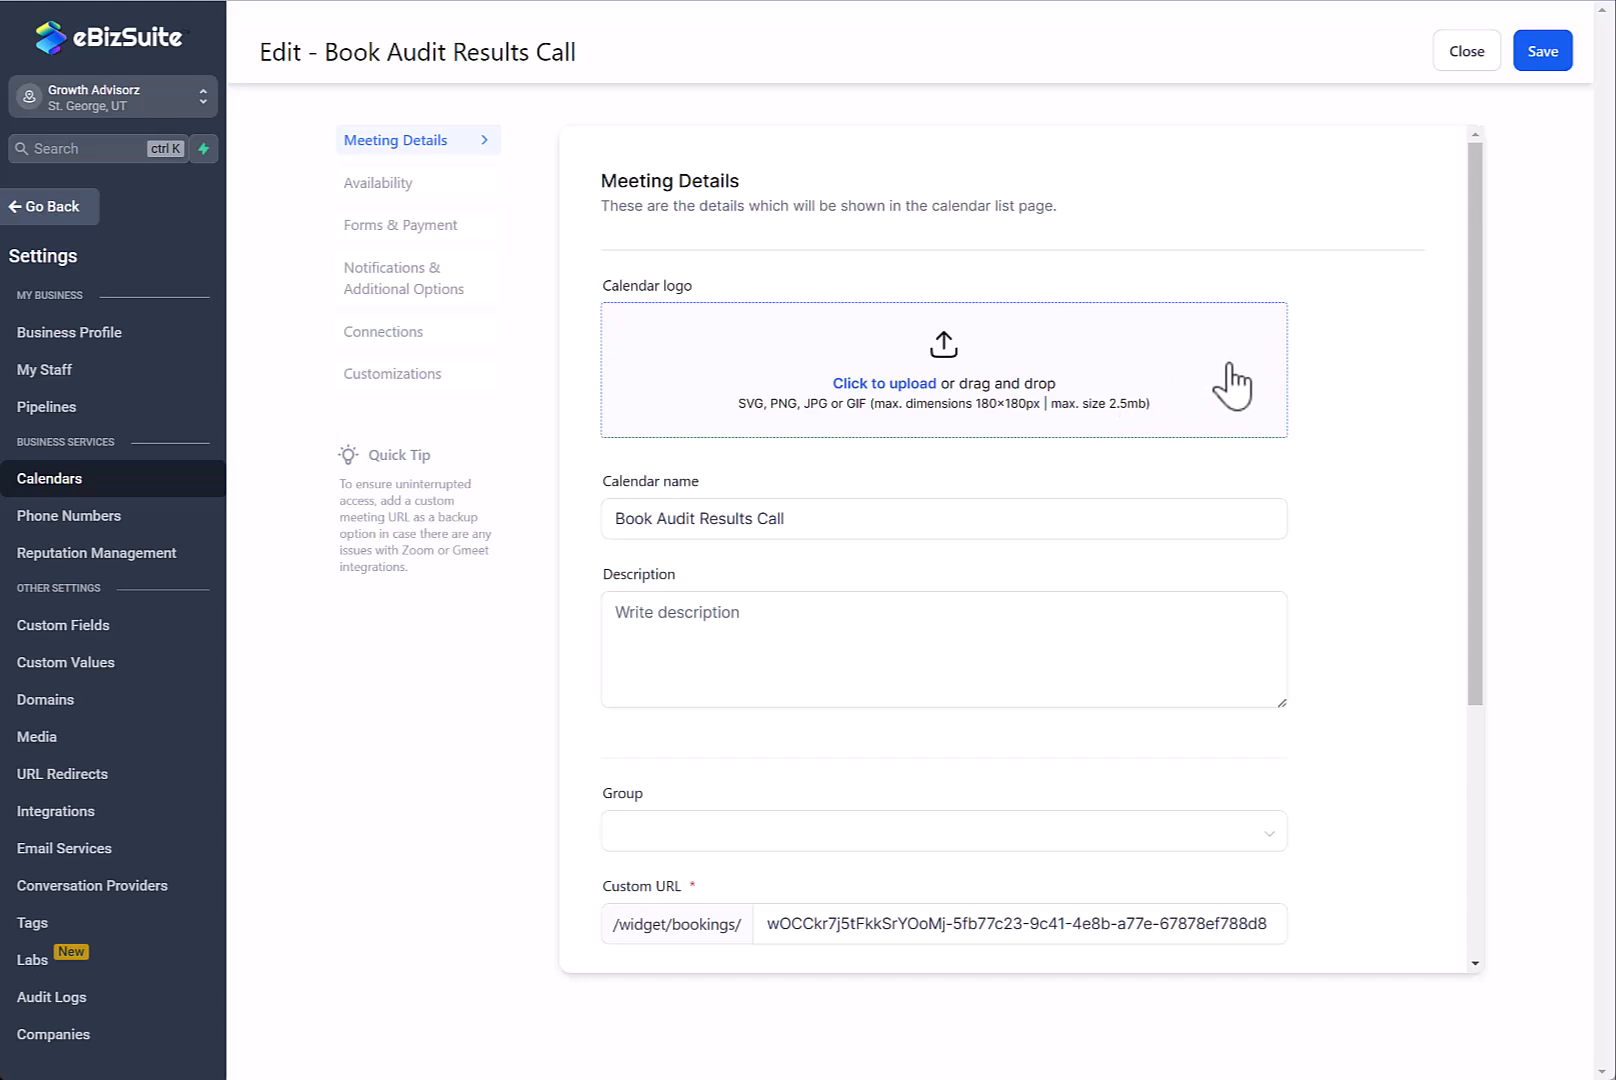
{"action": "left_click", "coordinate": [832, 523]}
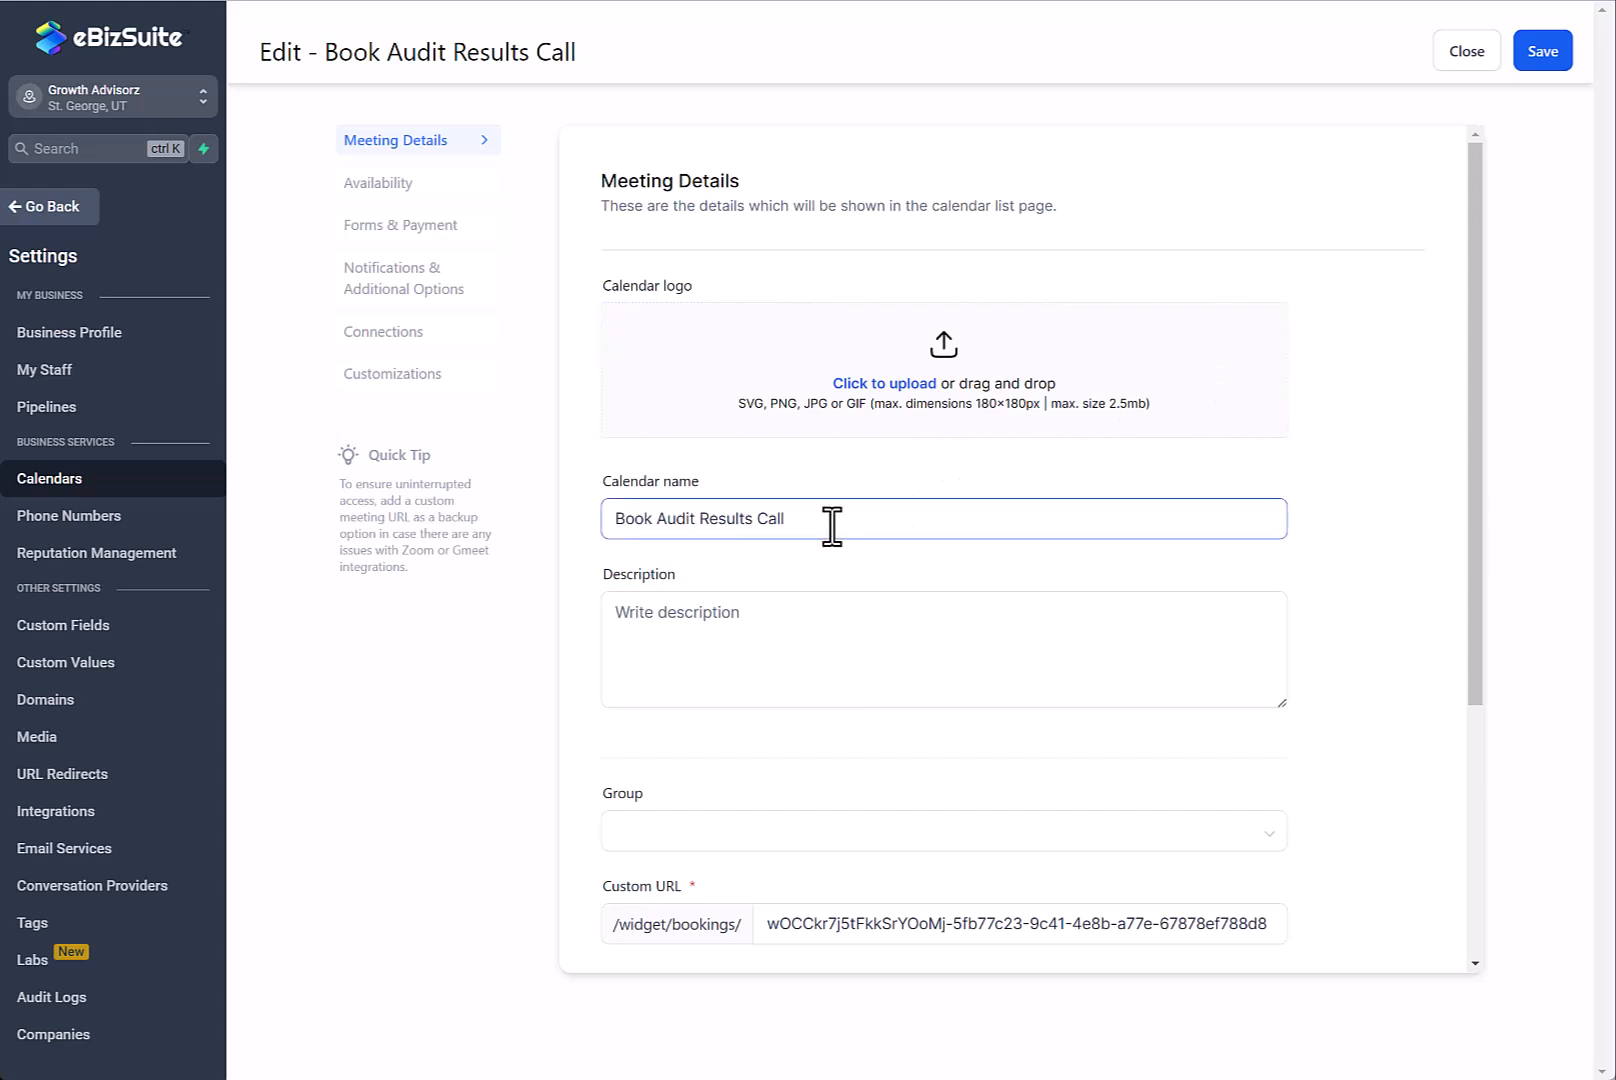
{"action": "left_click", "coordinate": [748, 612]}
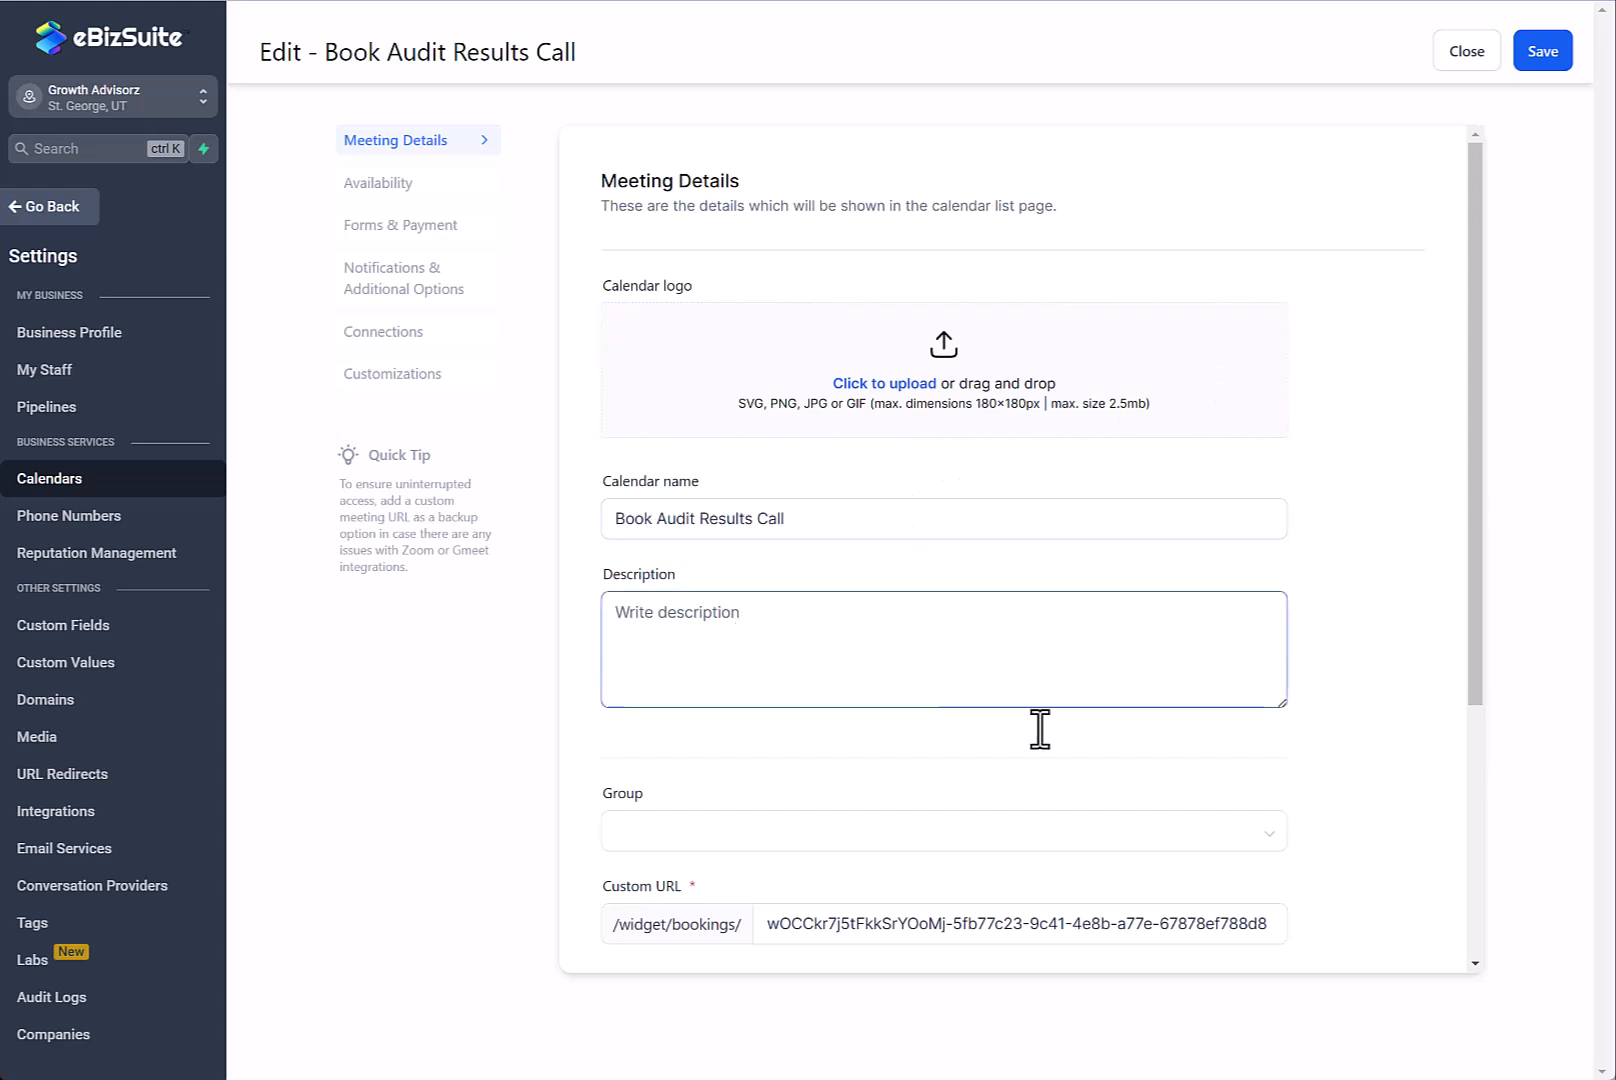
{"action": "left_click", "coordinate": [1268, 835]}
{"action": "left_click", "coordinate": [1363, 797]}
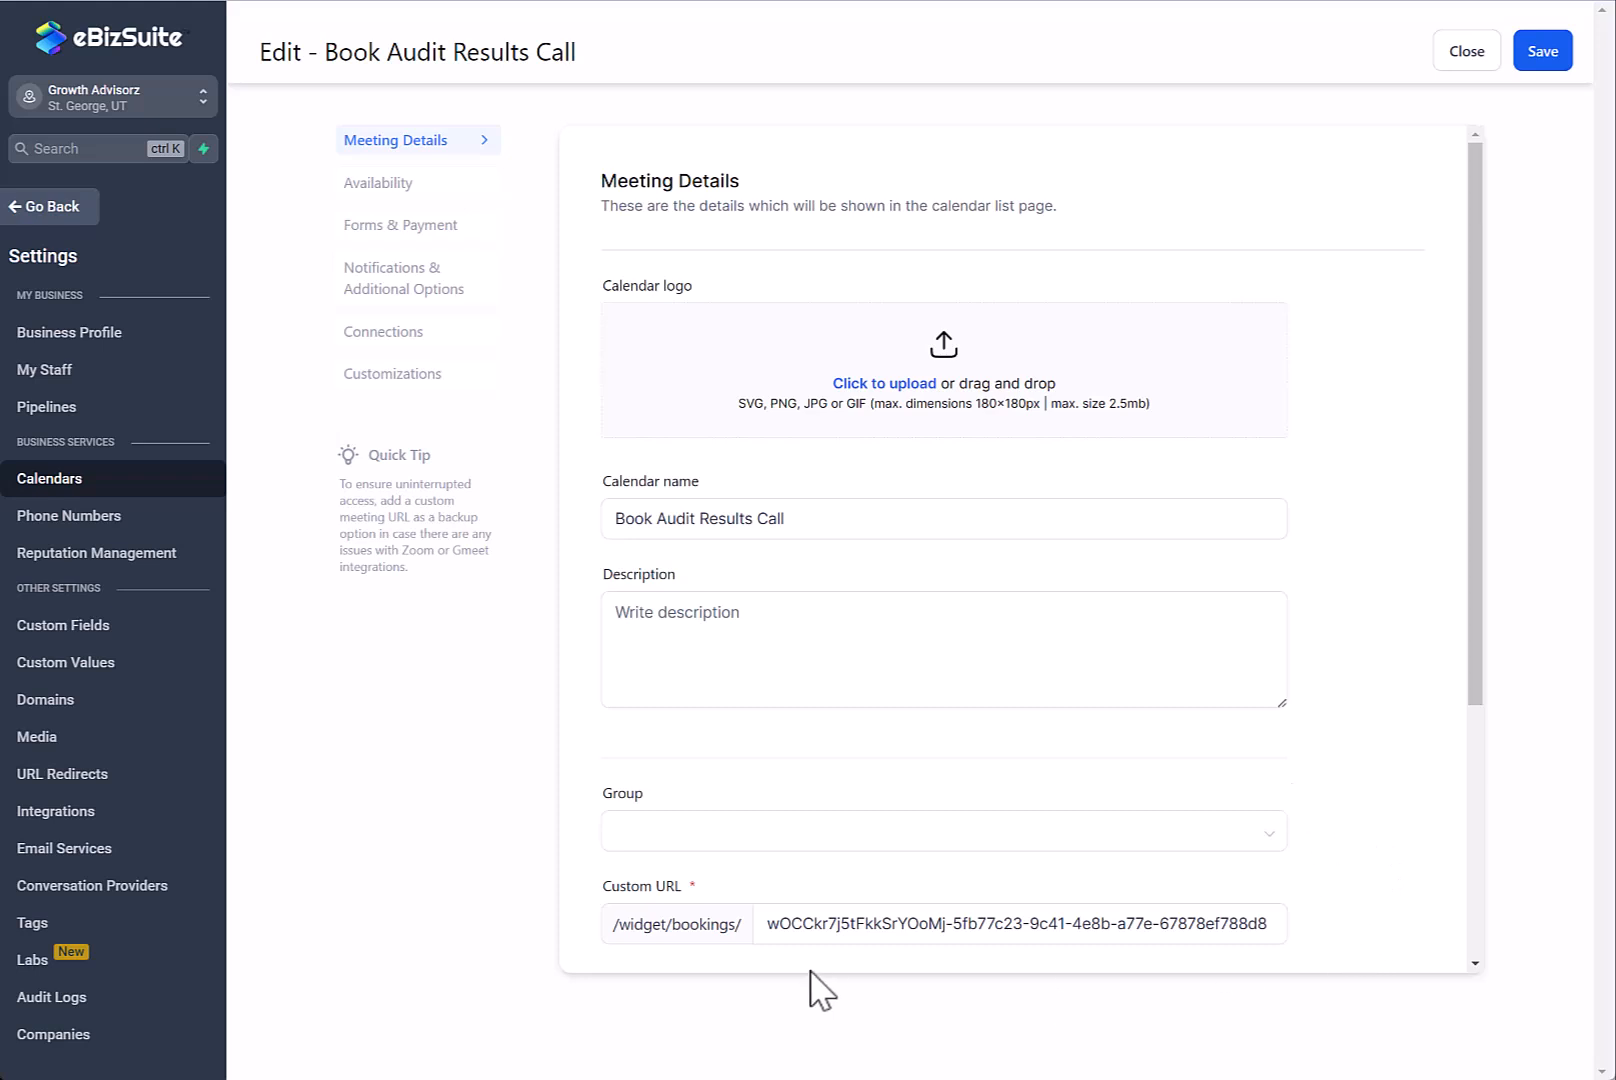
{"action": "left_click", "coordinate": [808, 923]}
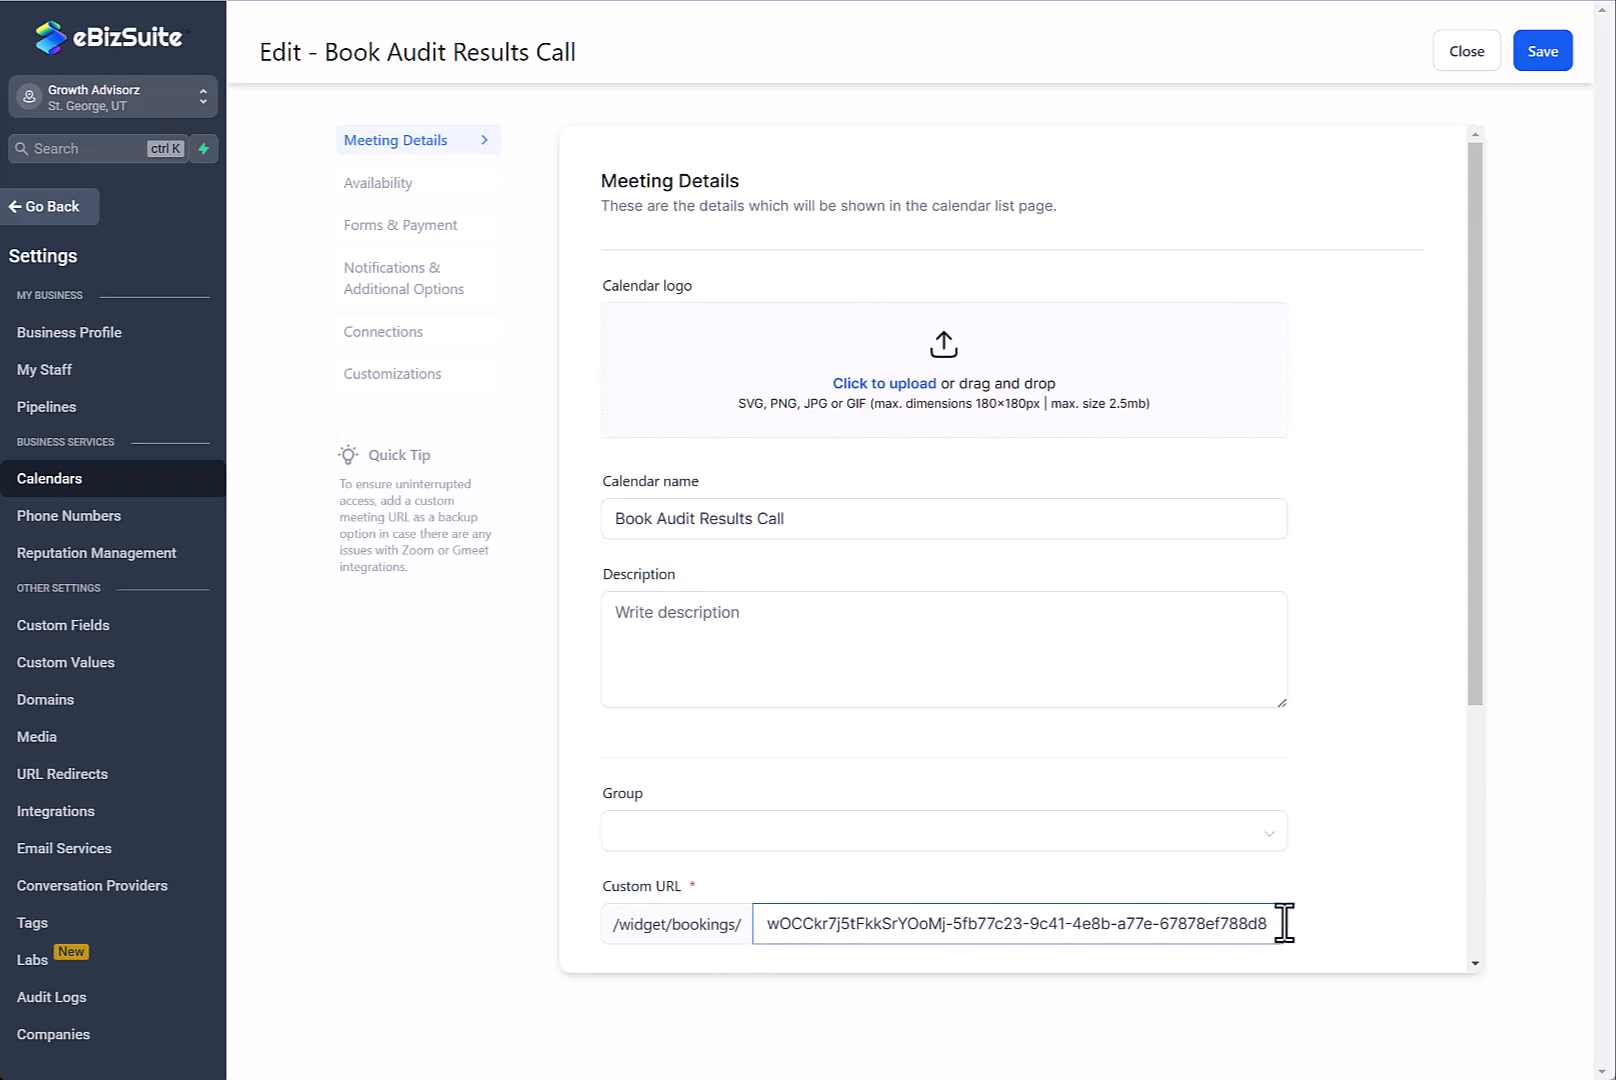
{"action": "left_click", "coordinate": [645, 938]}
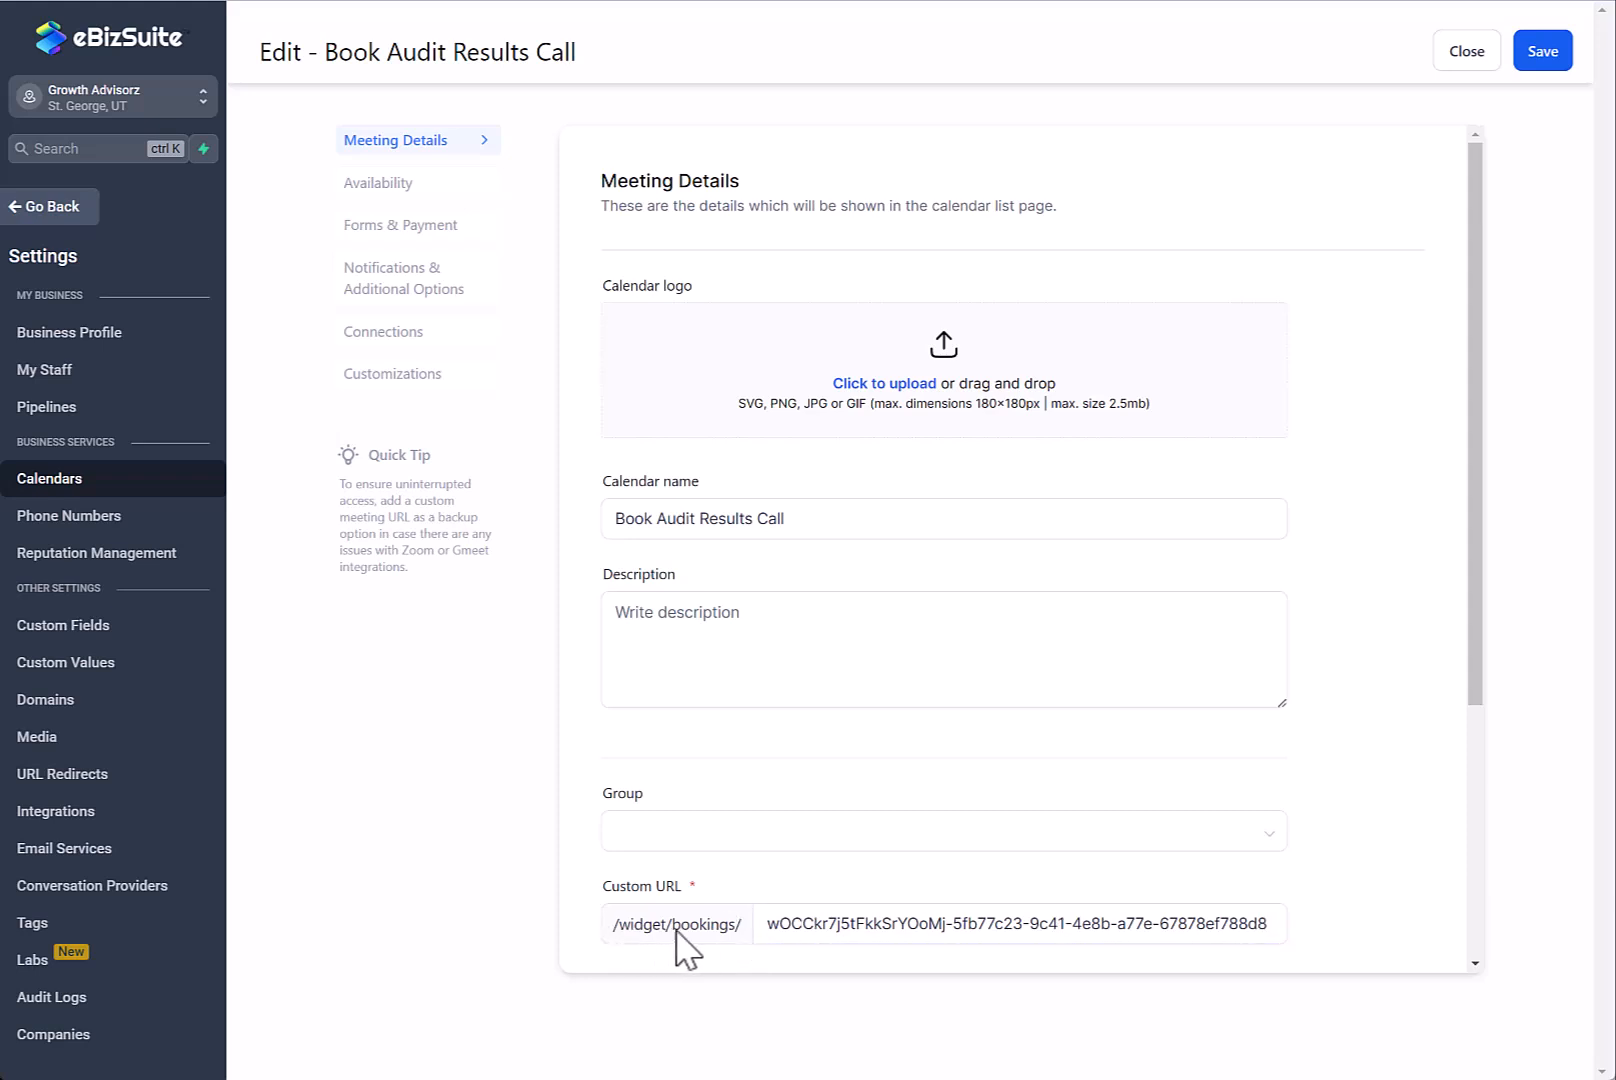
{"action": "left_click", "coordinate": [812, 925]}
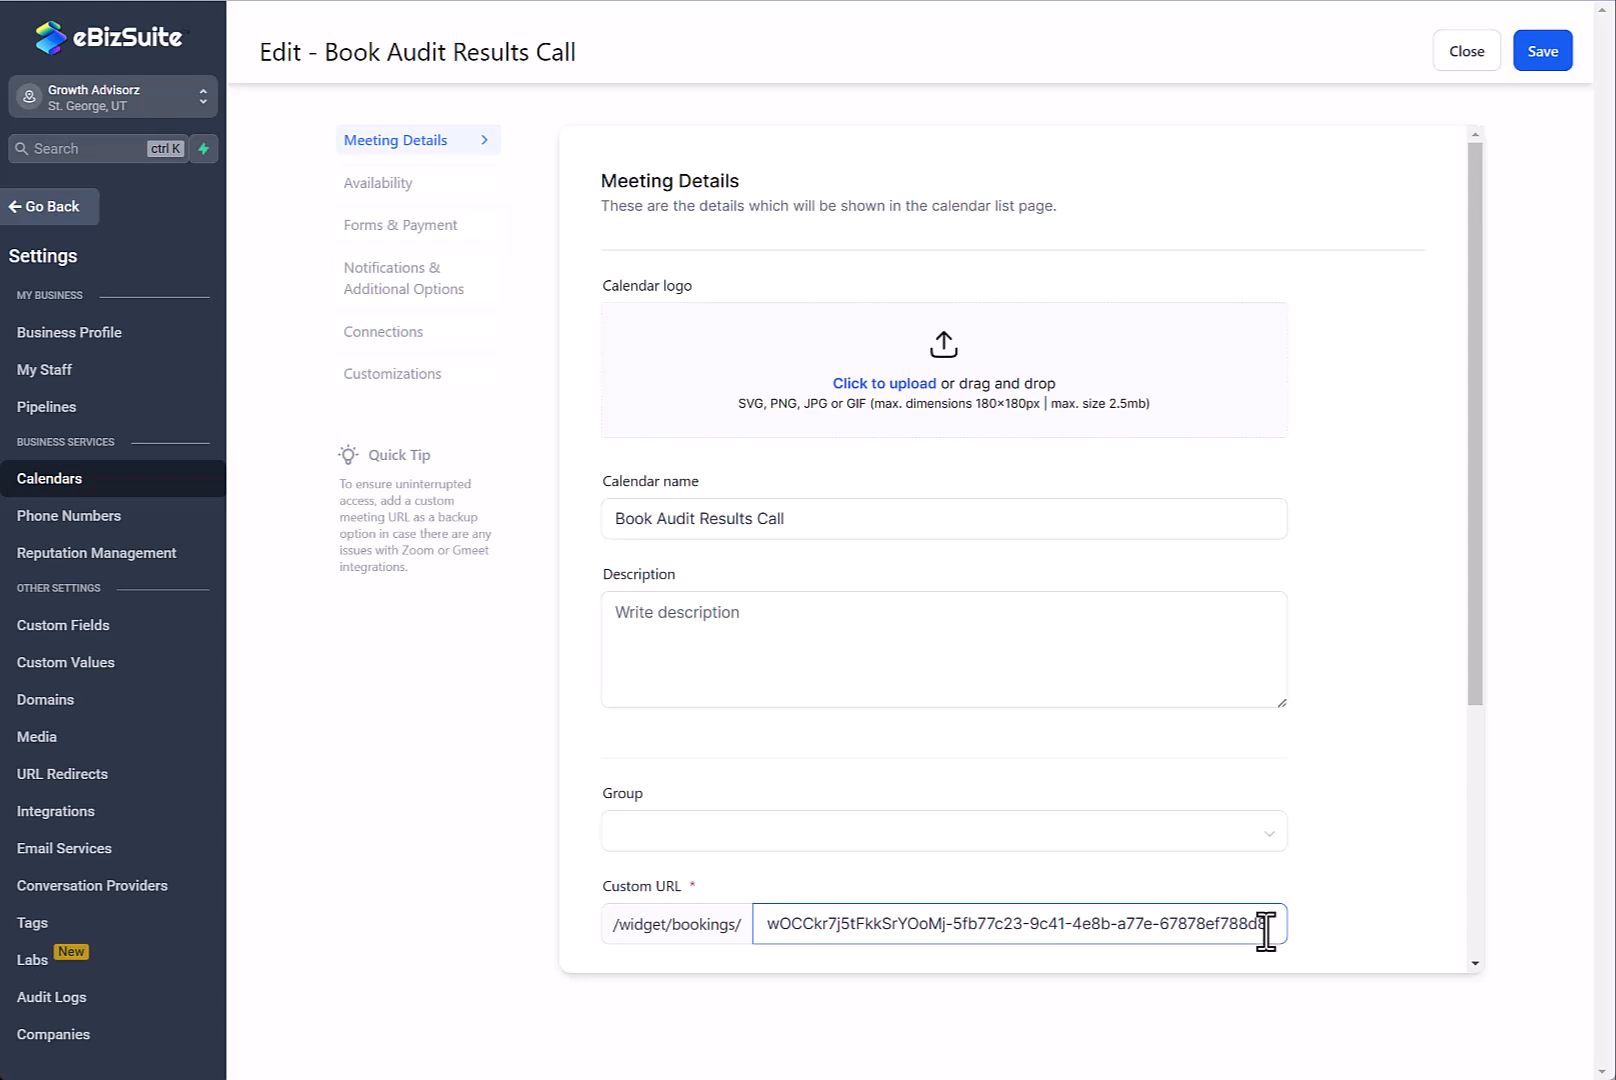
- Keep the calendar's availability type on Standard, set Monday's start time to 09:00 AM and copy Monday's hours to all days
{"action": "left_click", "coordinate": [386, 196]}
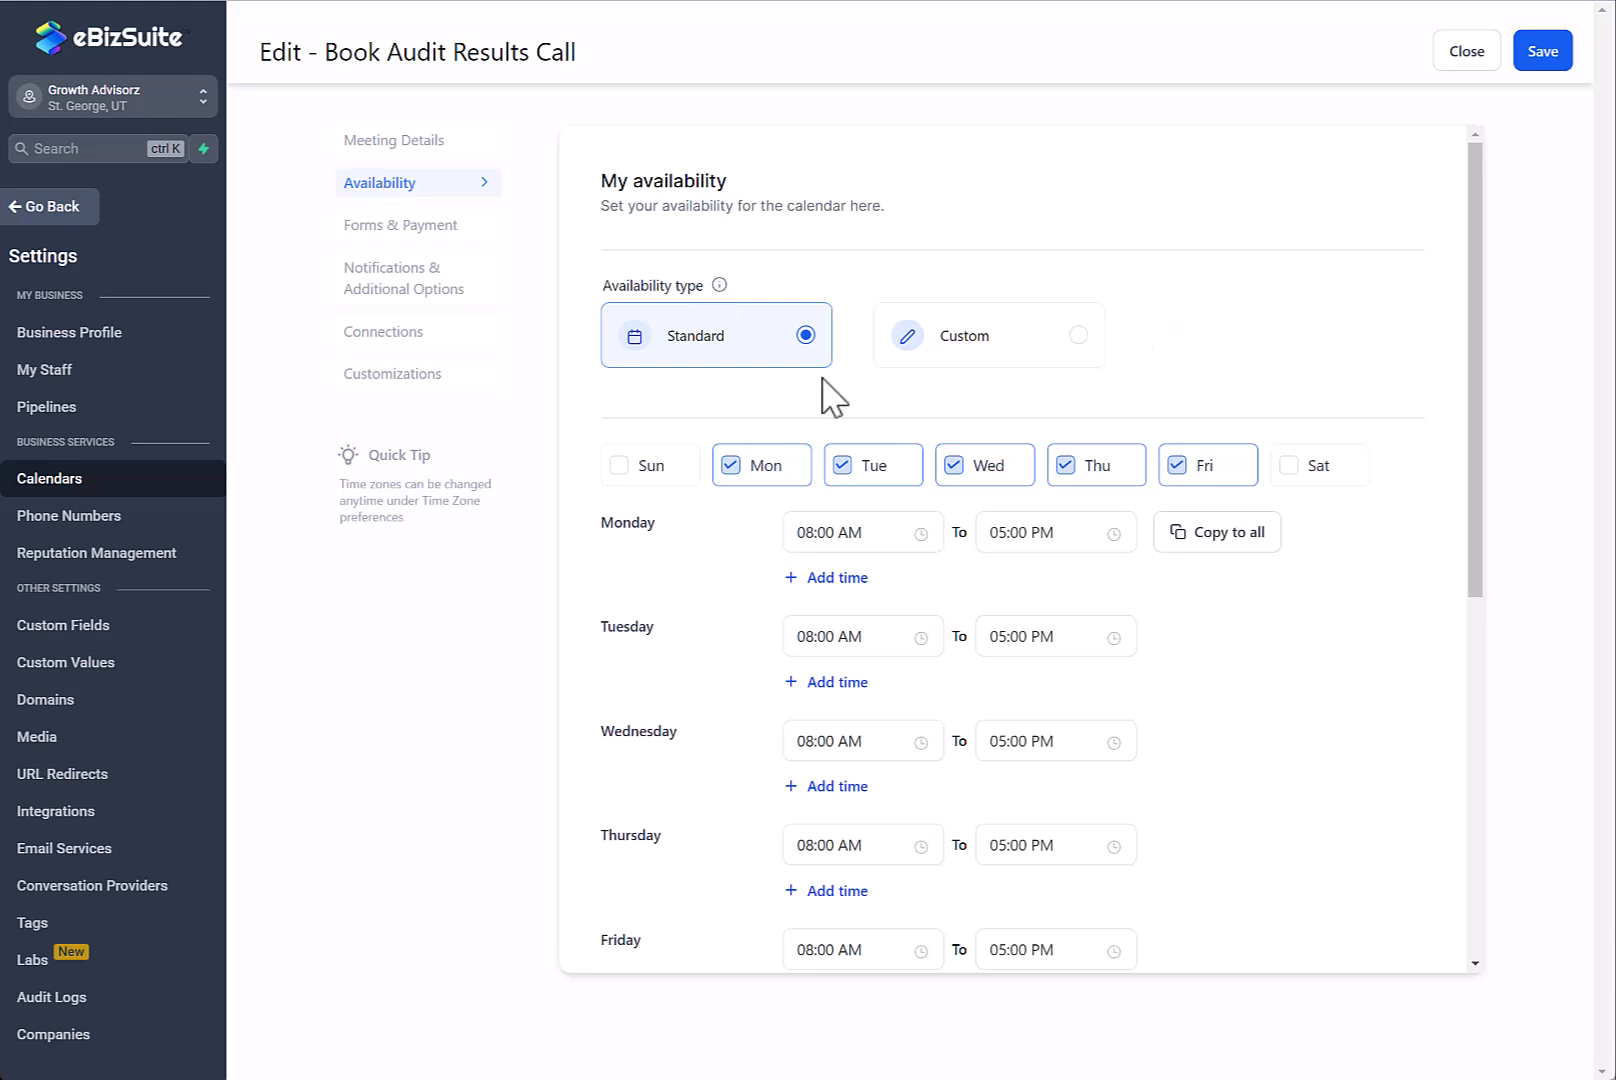
{"action": "left_click", "coordinate": [1078, 336]}
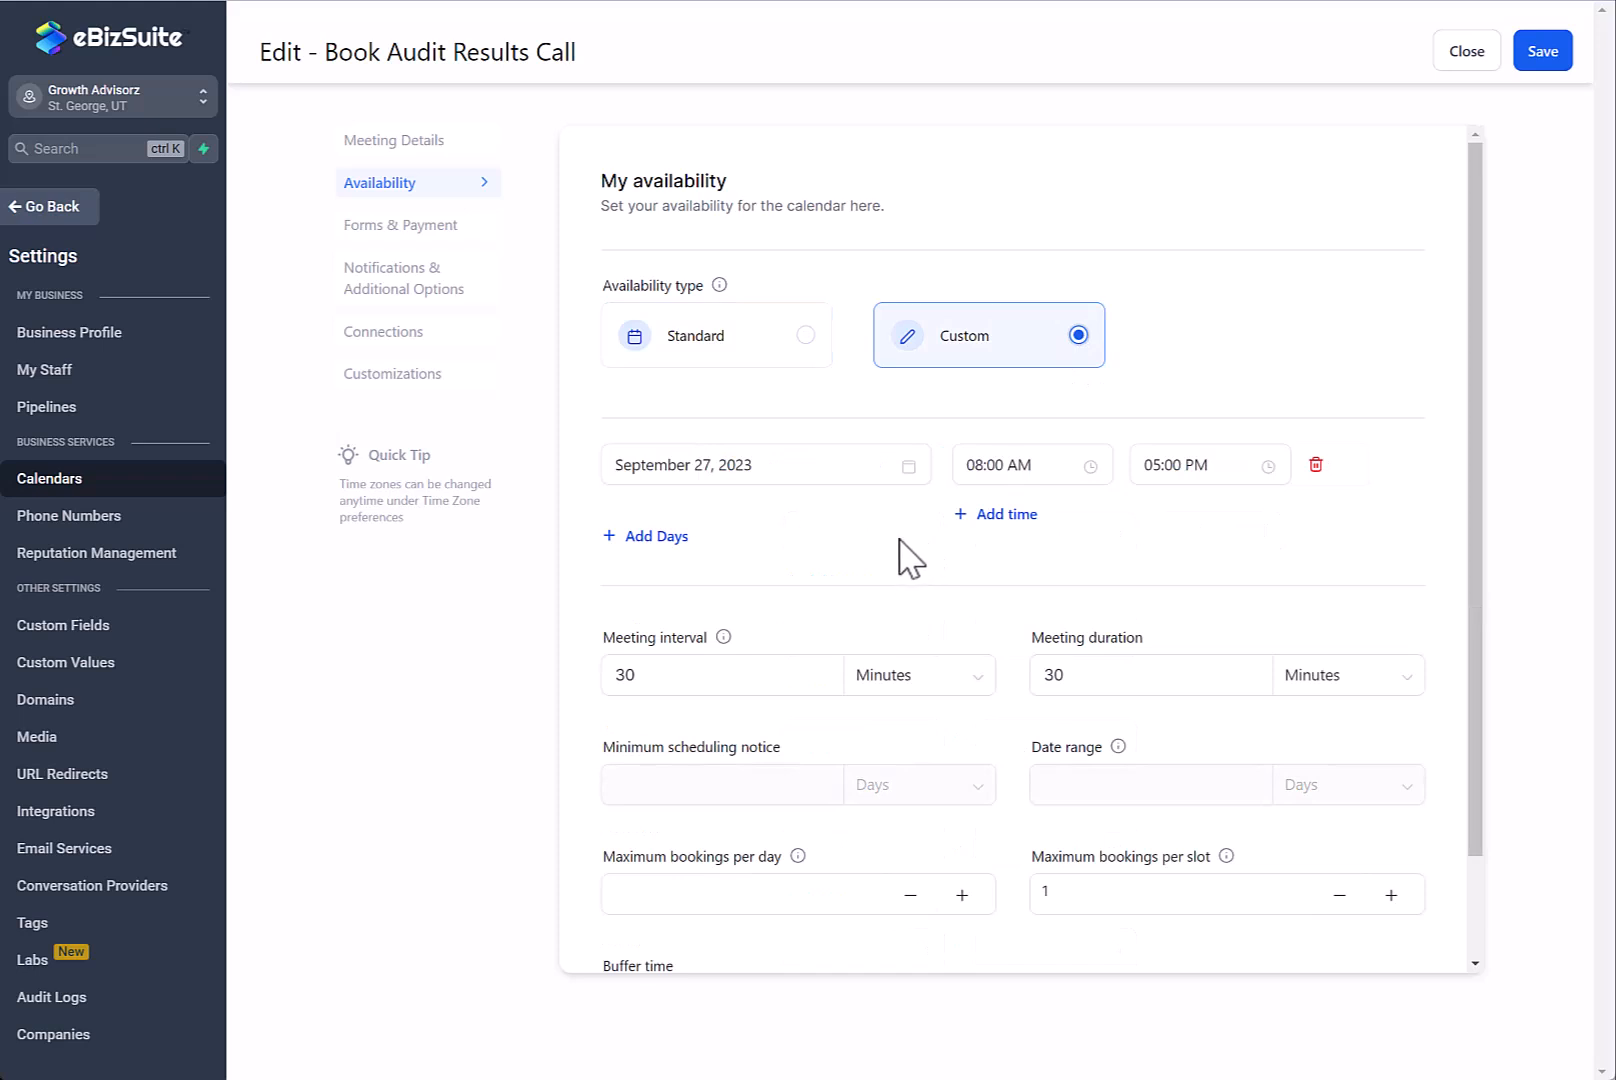
{"action": "left_click", "coordinate": [805, 336]}
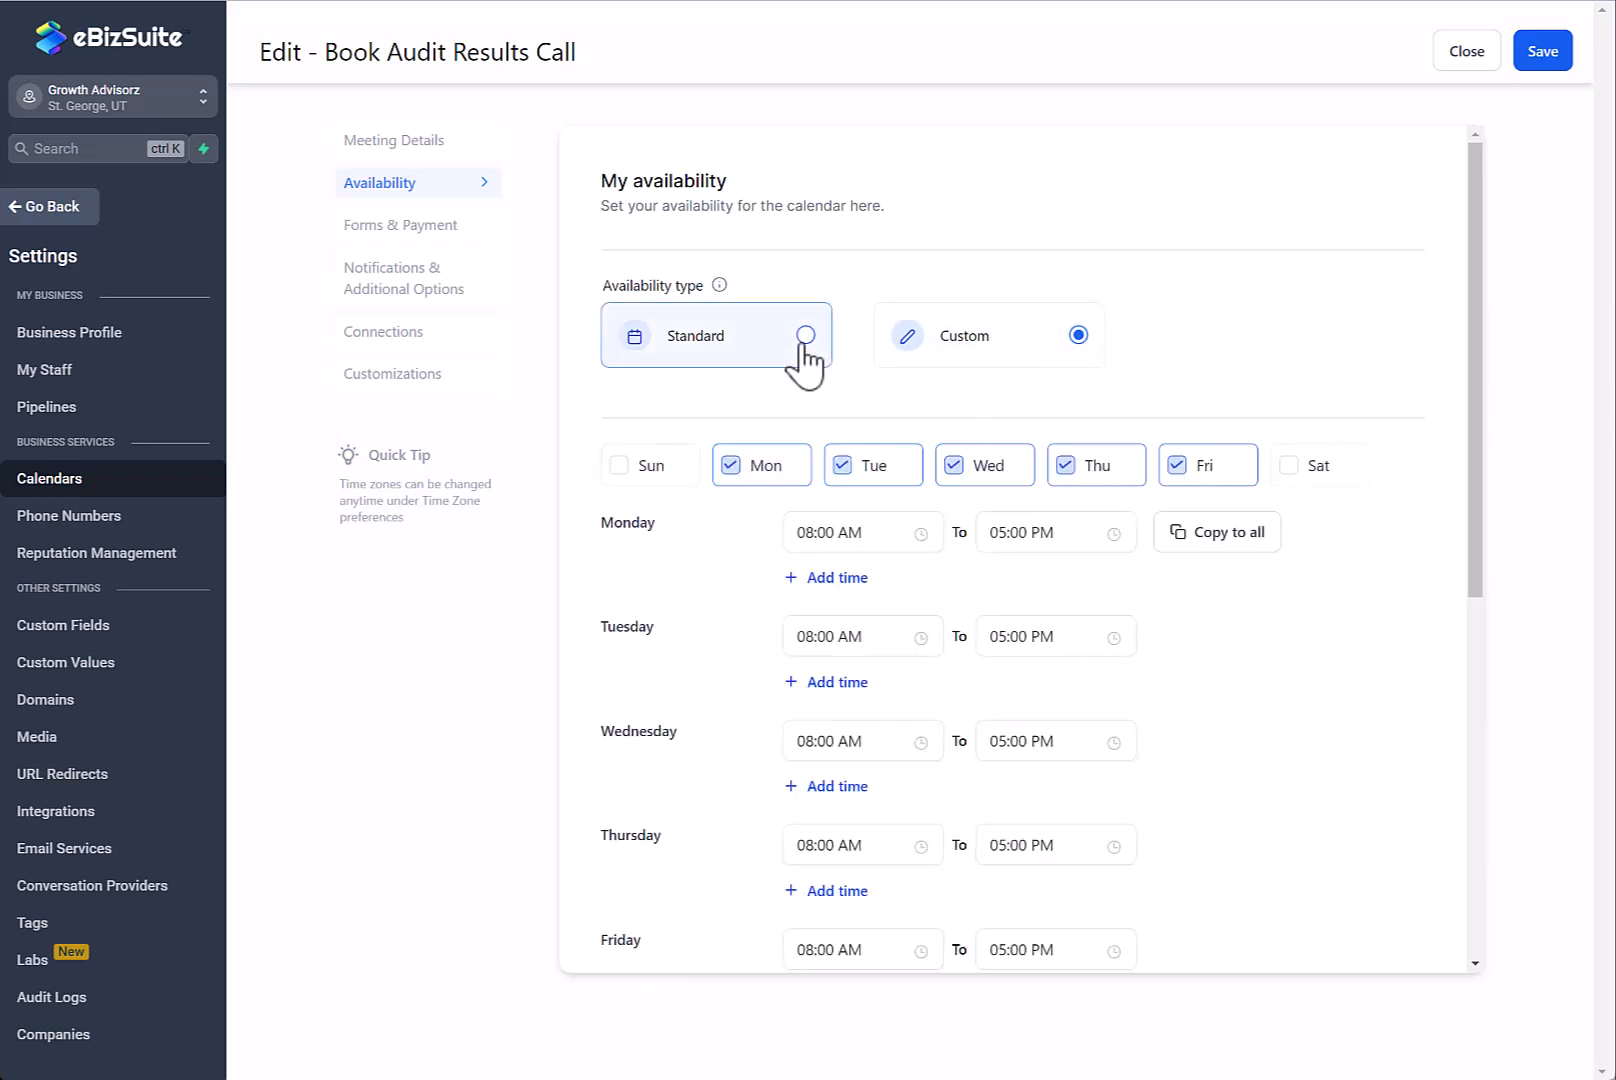
{"action": "left_click", "coordinate": [915, 538]}
{"action": "left_click", "coordinate": [811, 616]}
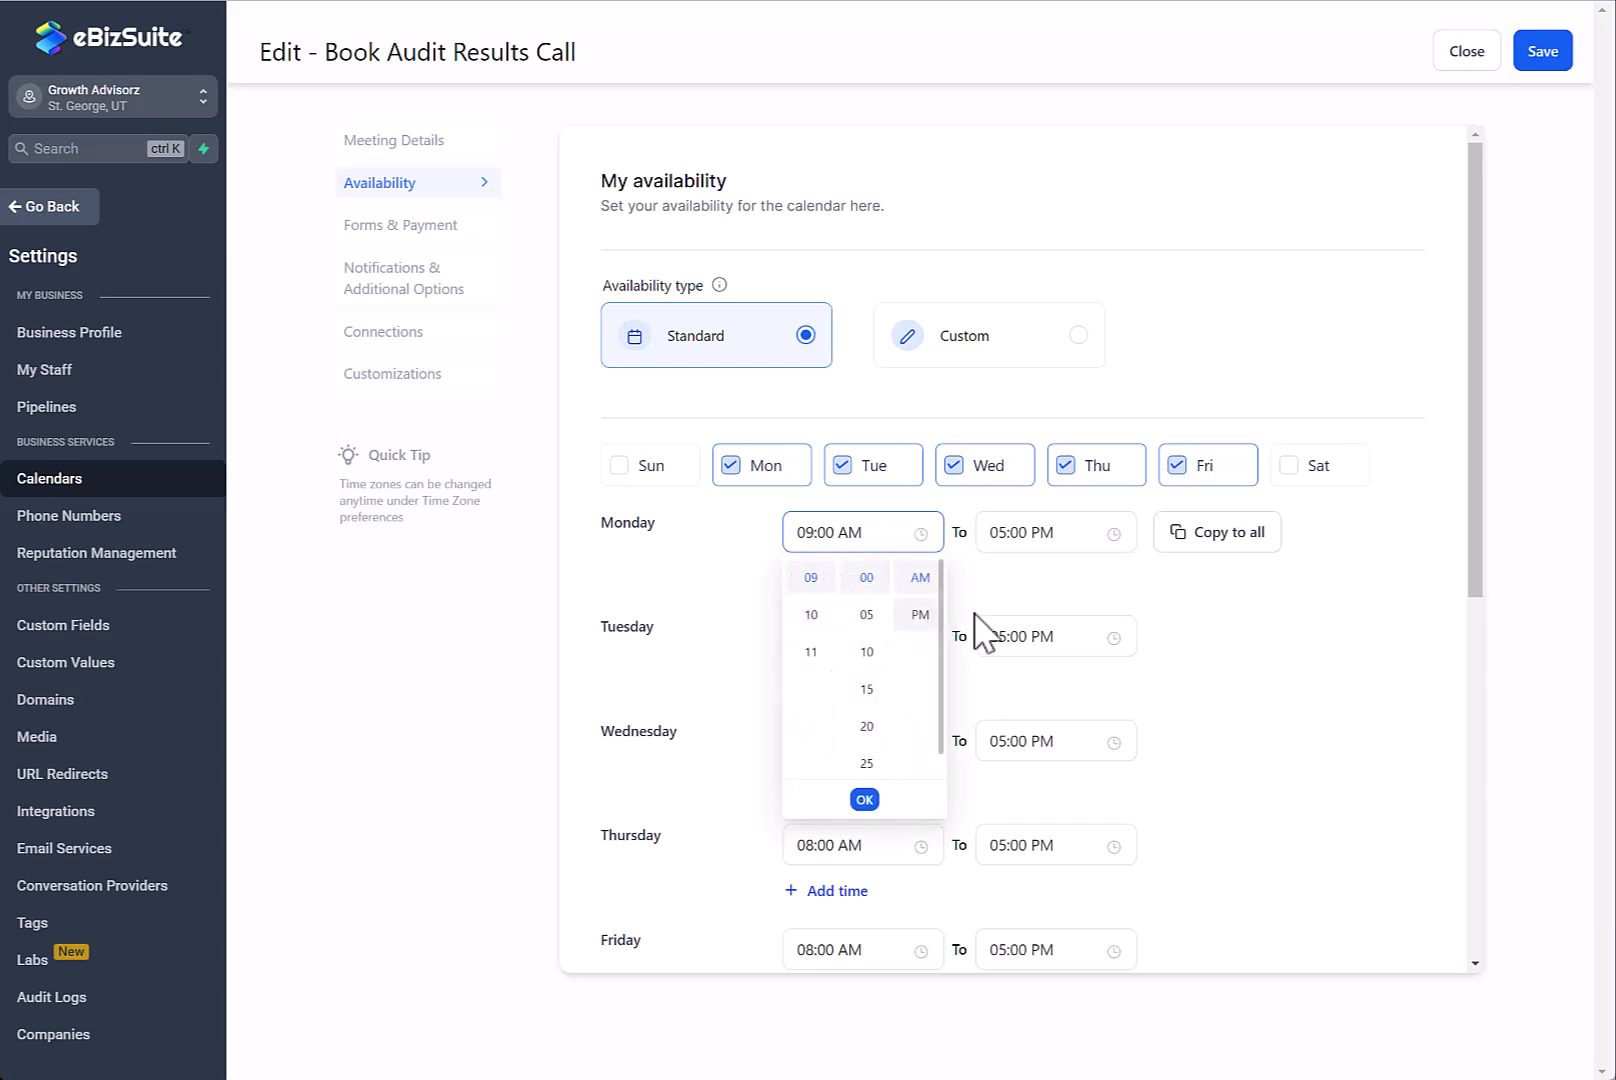
{"action": "left_click", "coordinate": [1260, 630]}
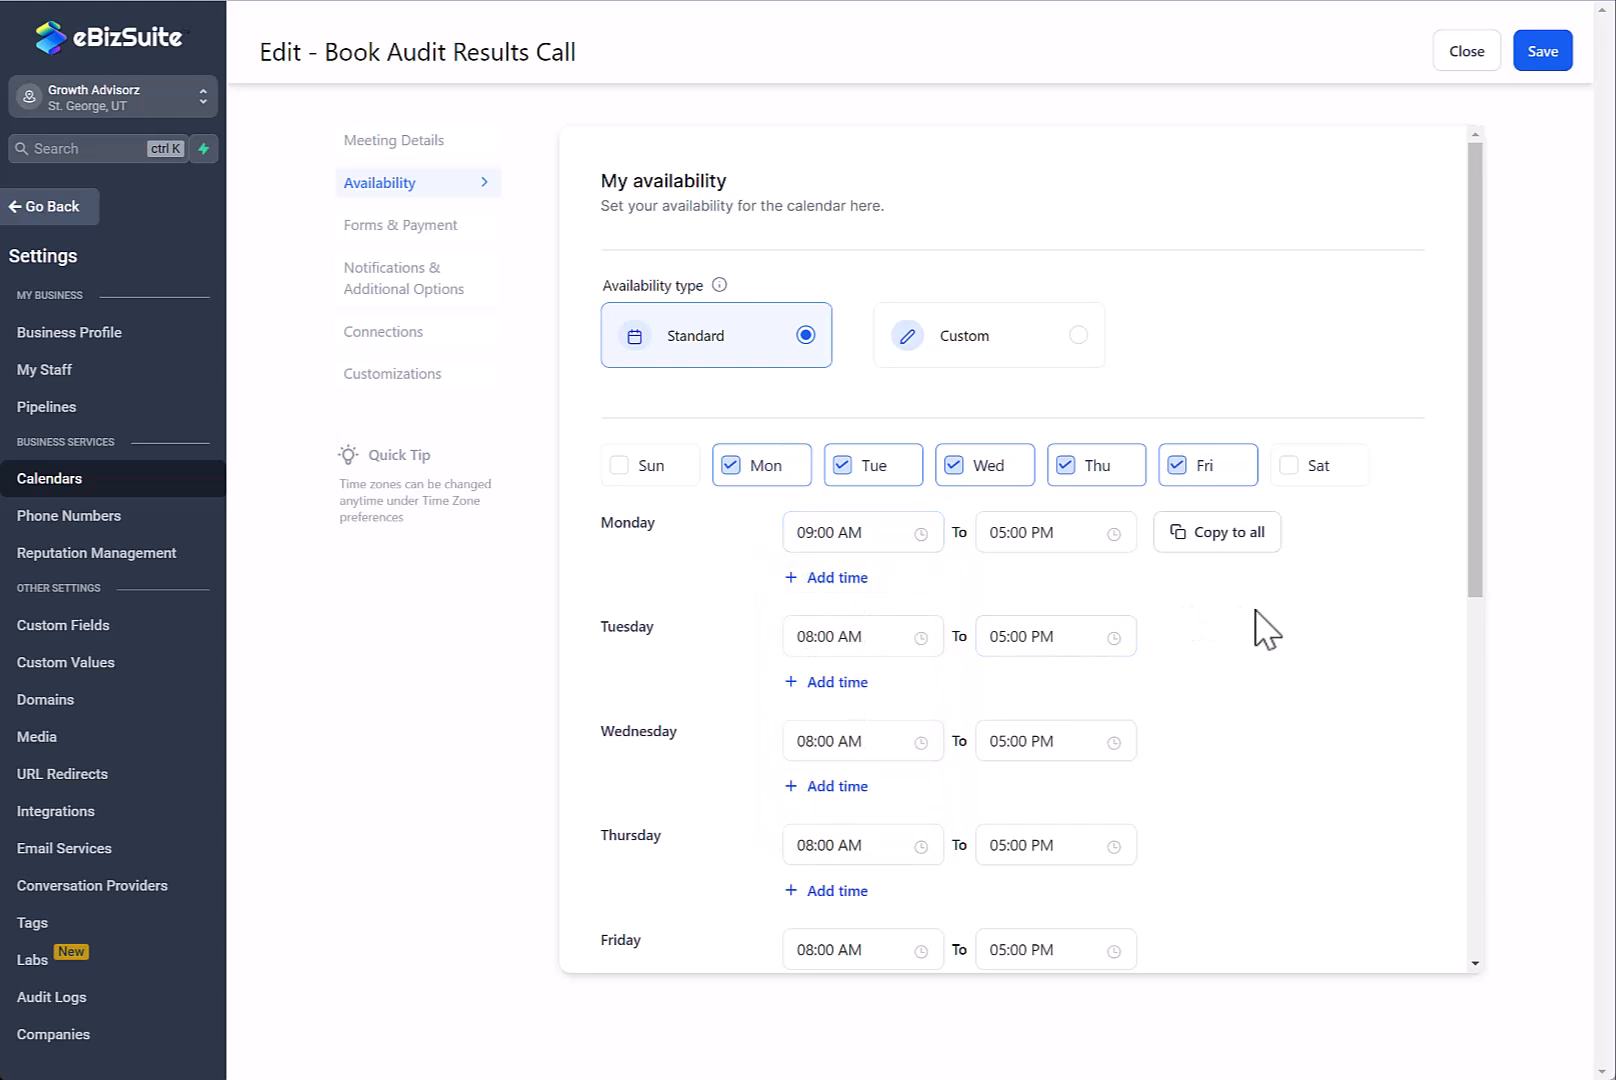
{"action": "left_click", "coordinate": [1229, 532]}
- Set the acknowledgement email to go to Contact and Emails, and allow Google calendar to send invitation or update emails to attendees
{"action": "left_click", "coordinate": [406, 226]}
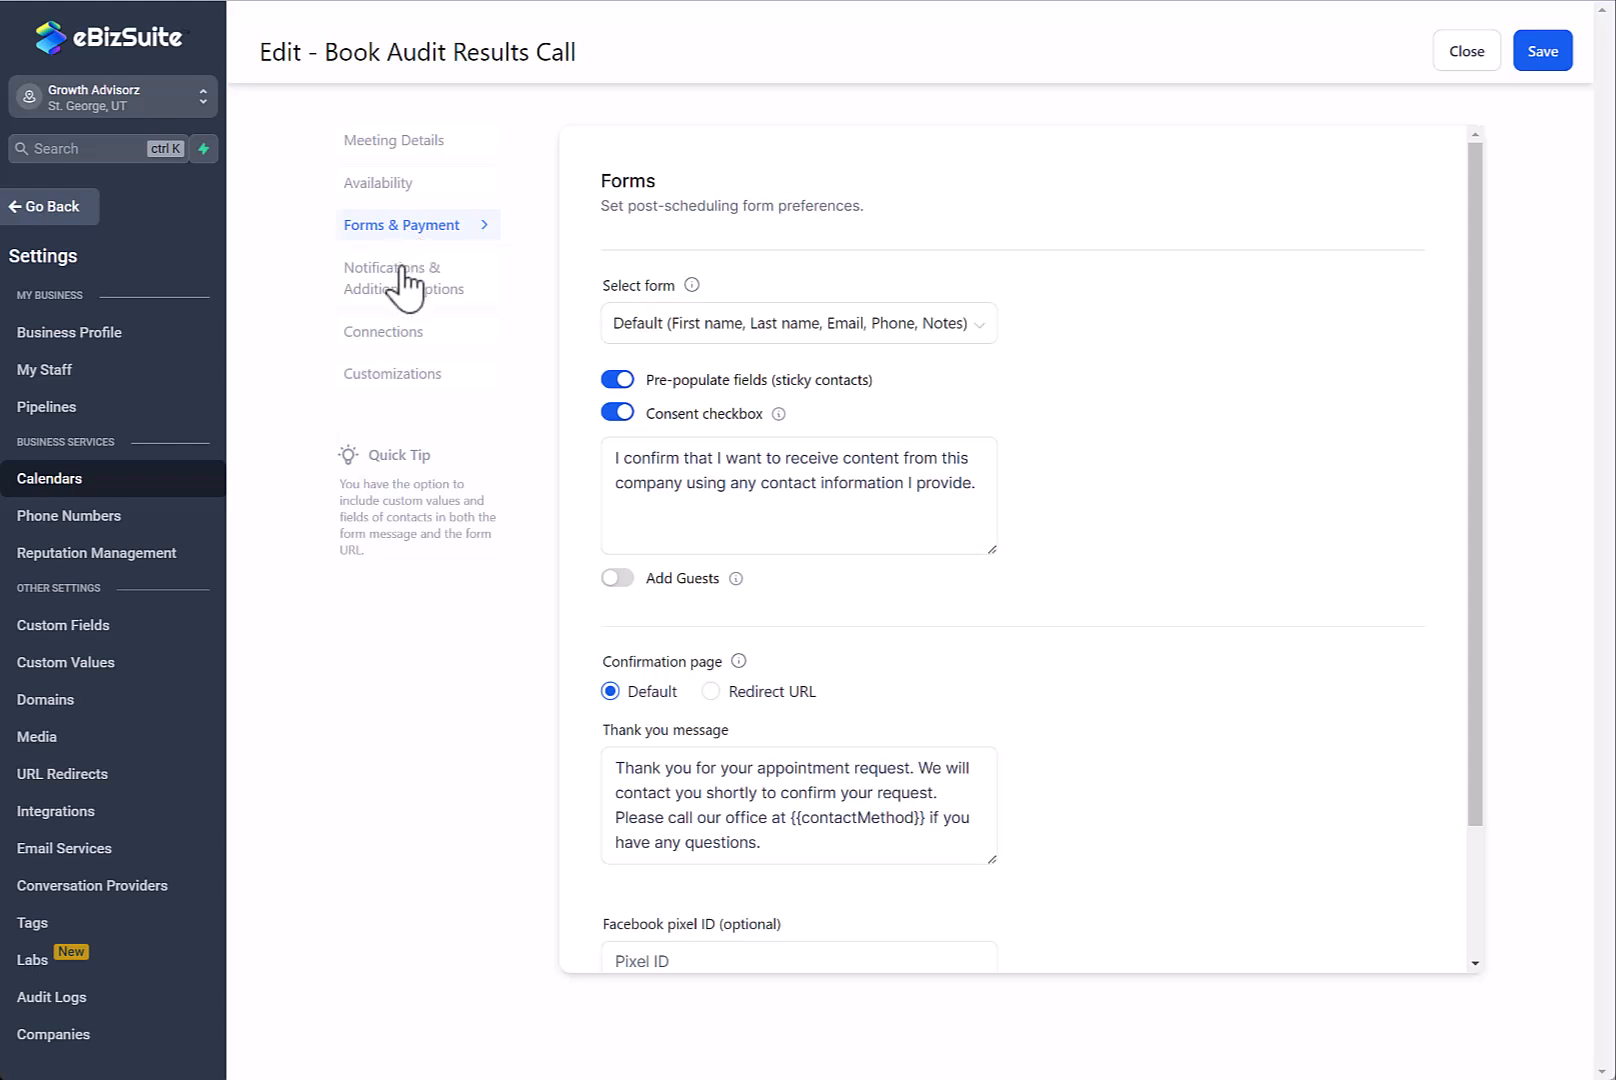
{"action": "left_click", "coordinate": [402, 288]}
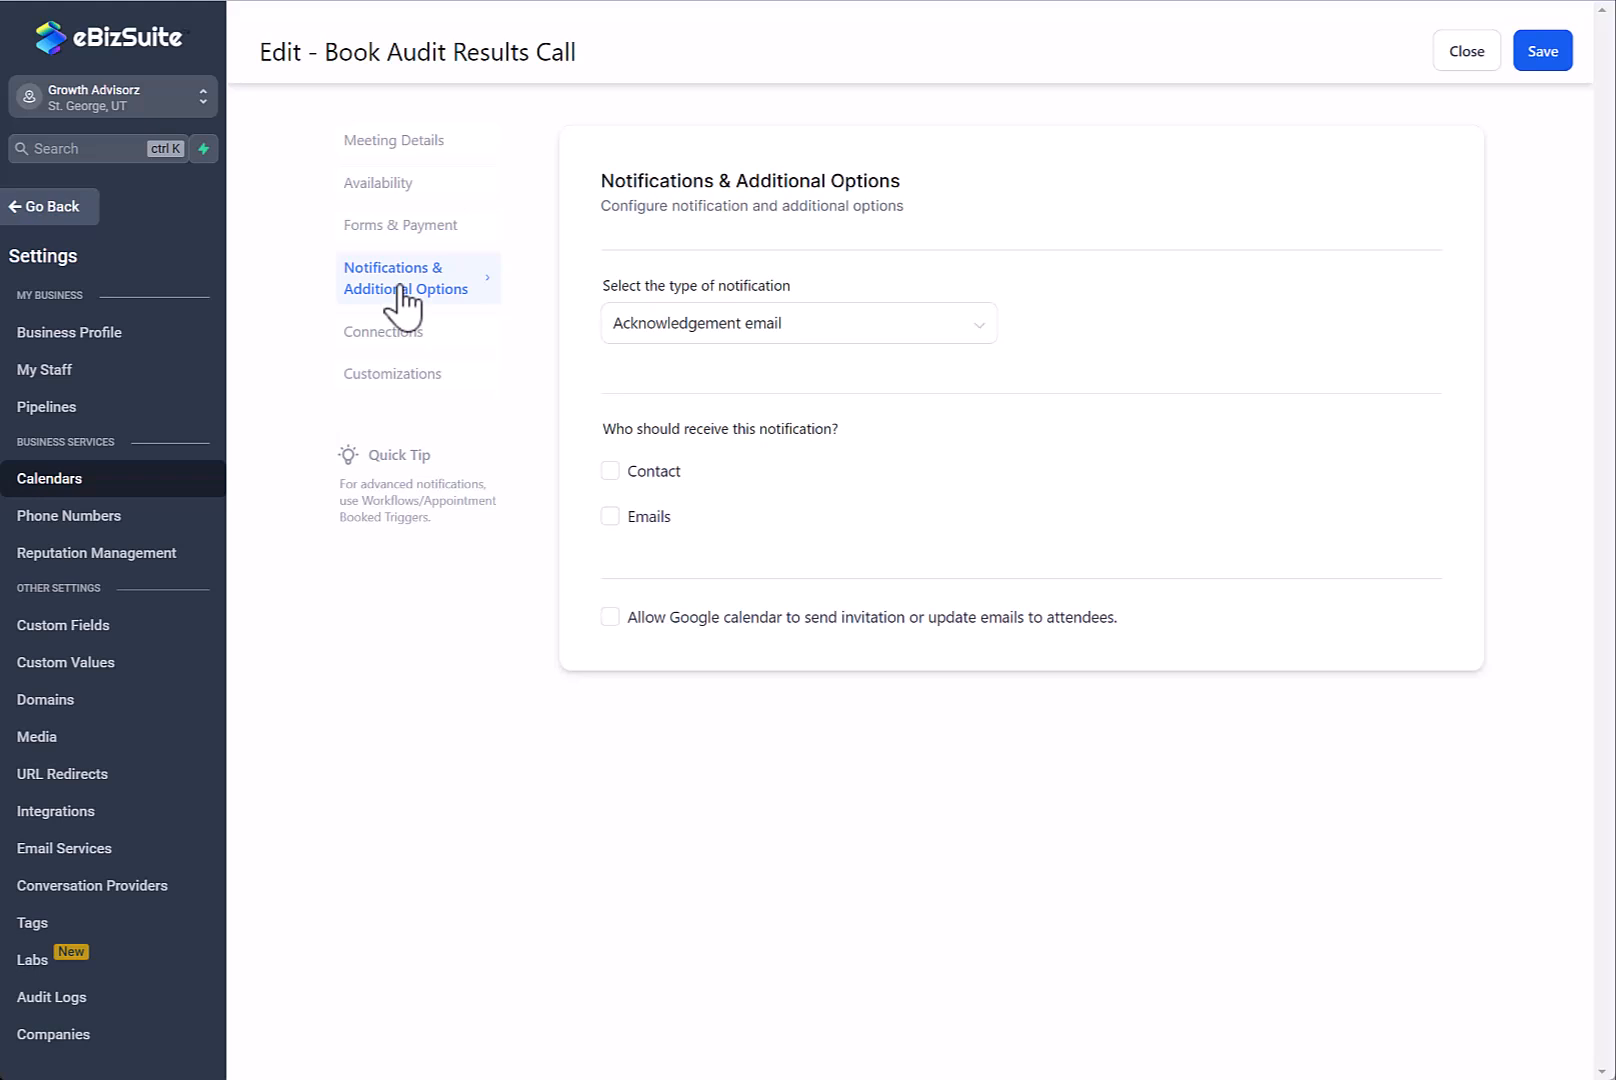
{"action": "left_click", "coordinate": [987, 328]}
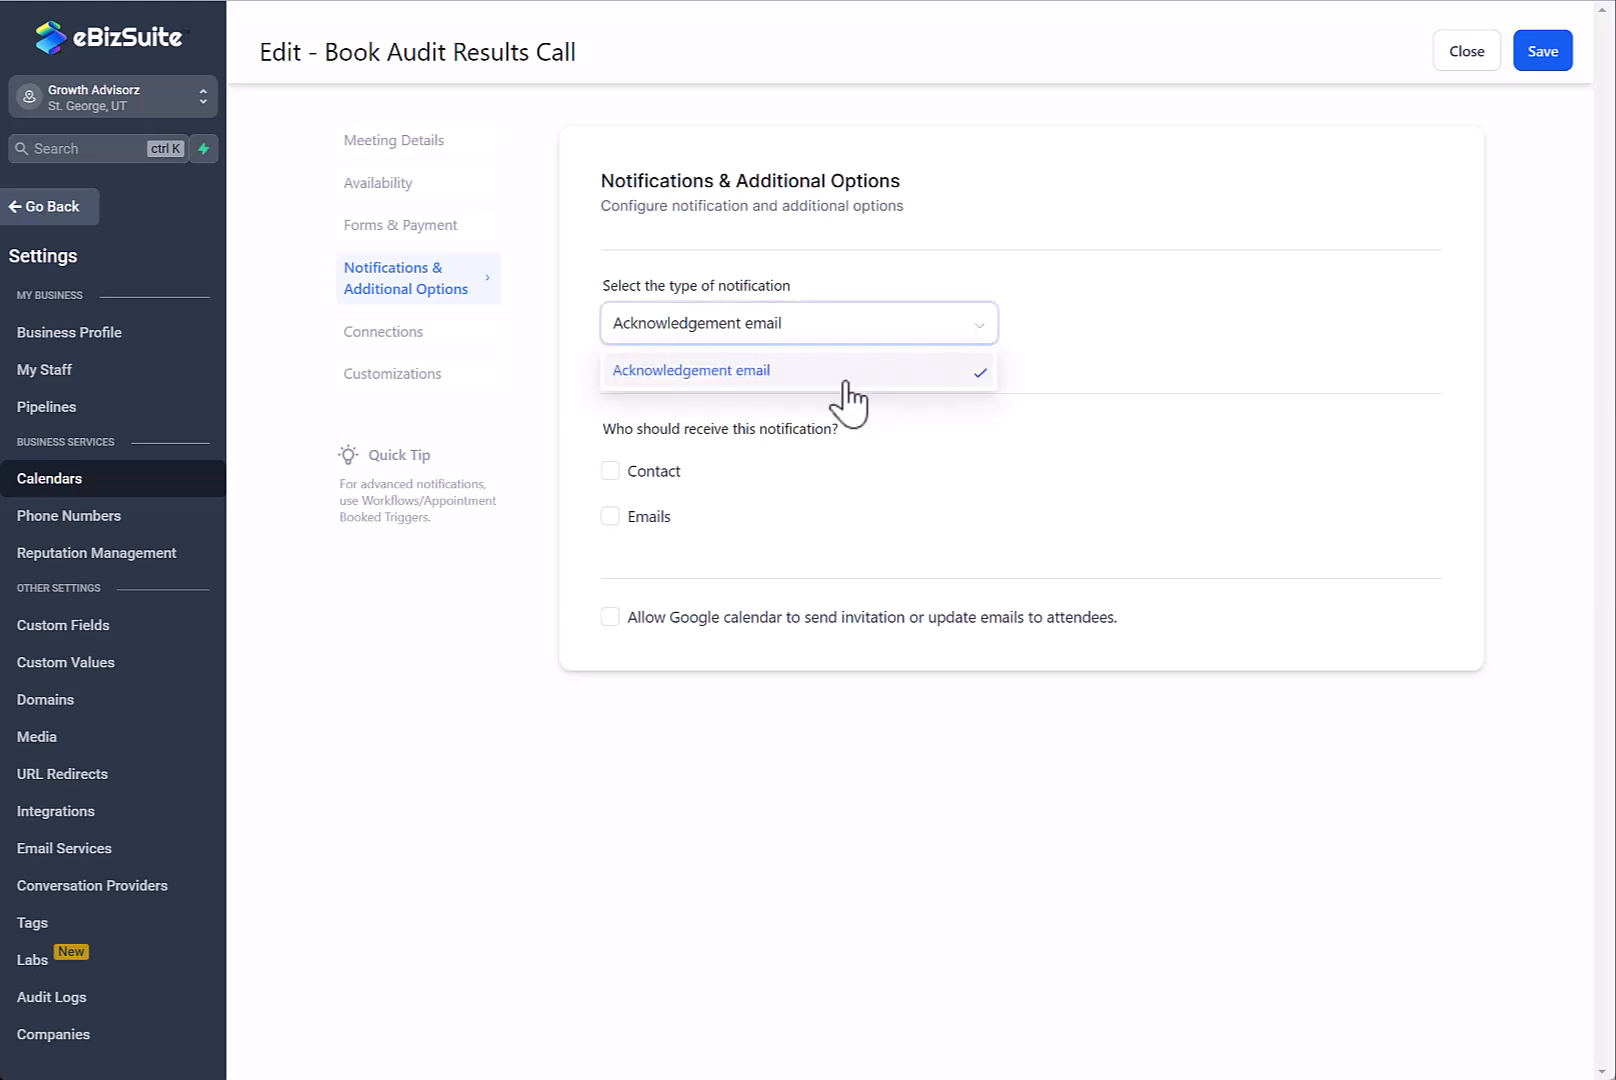
{"action": "left_click", "coordinate": [782, 376]}
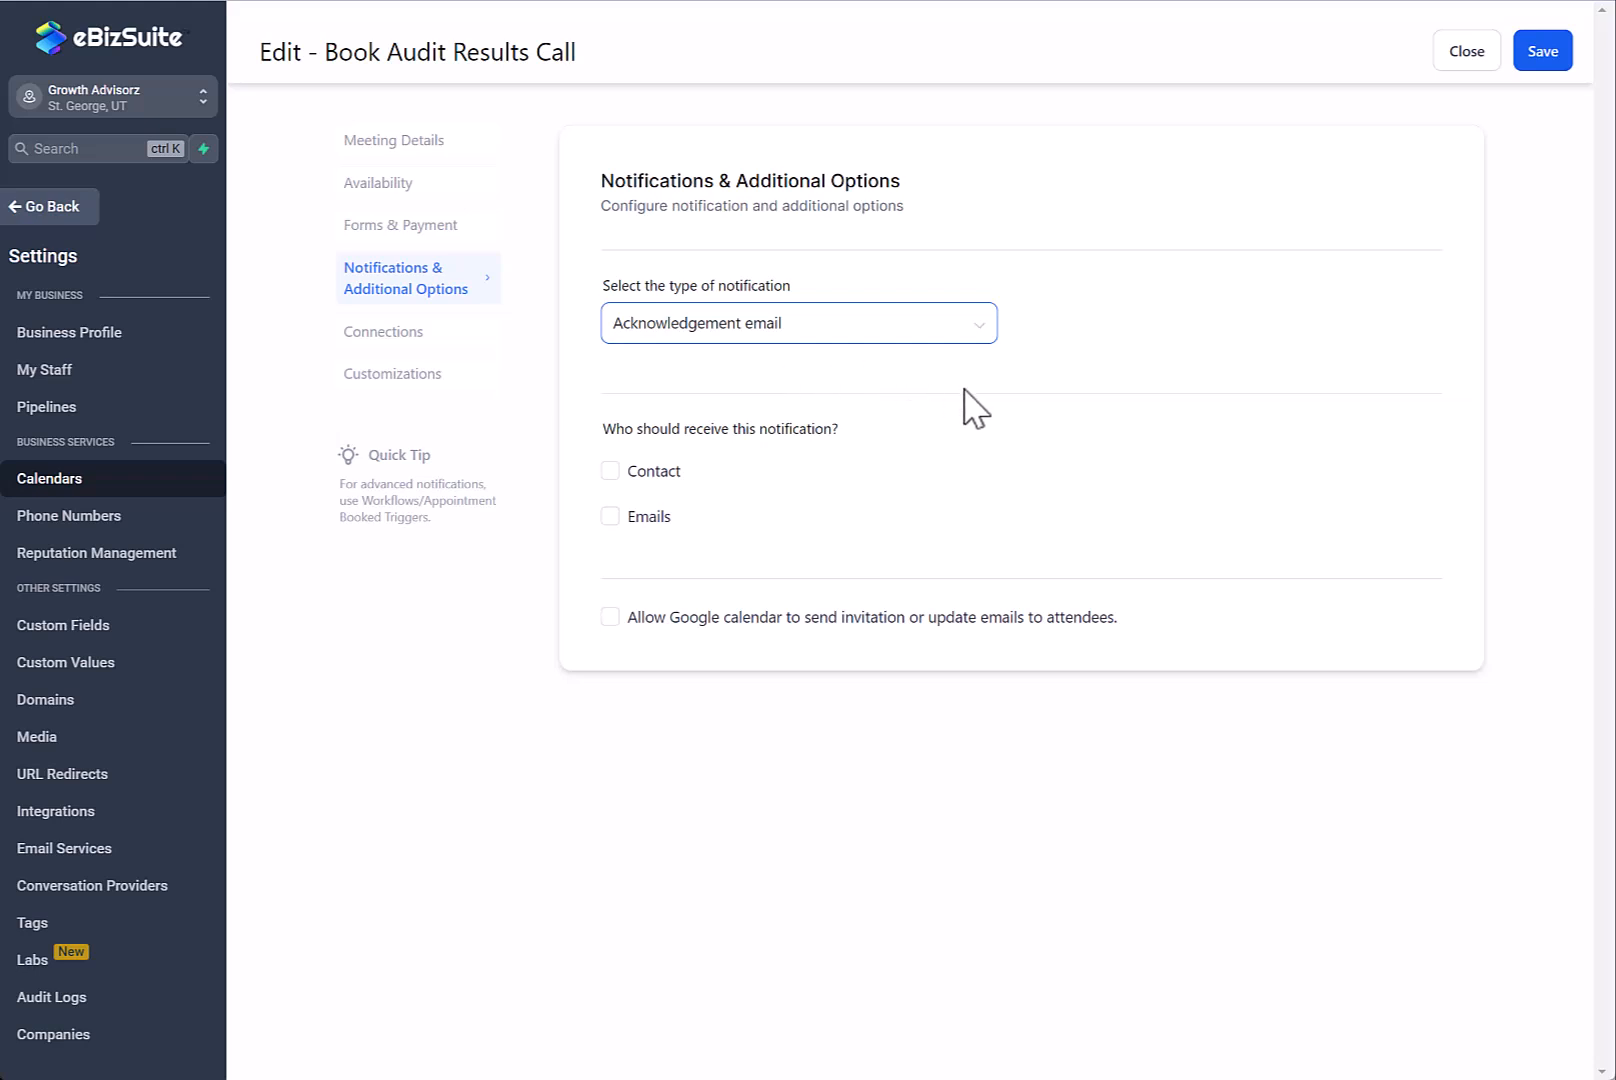
{"action": "left_click", "coordinate": [610, 471]}
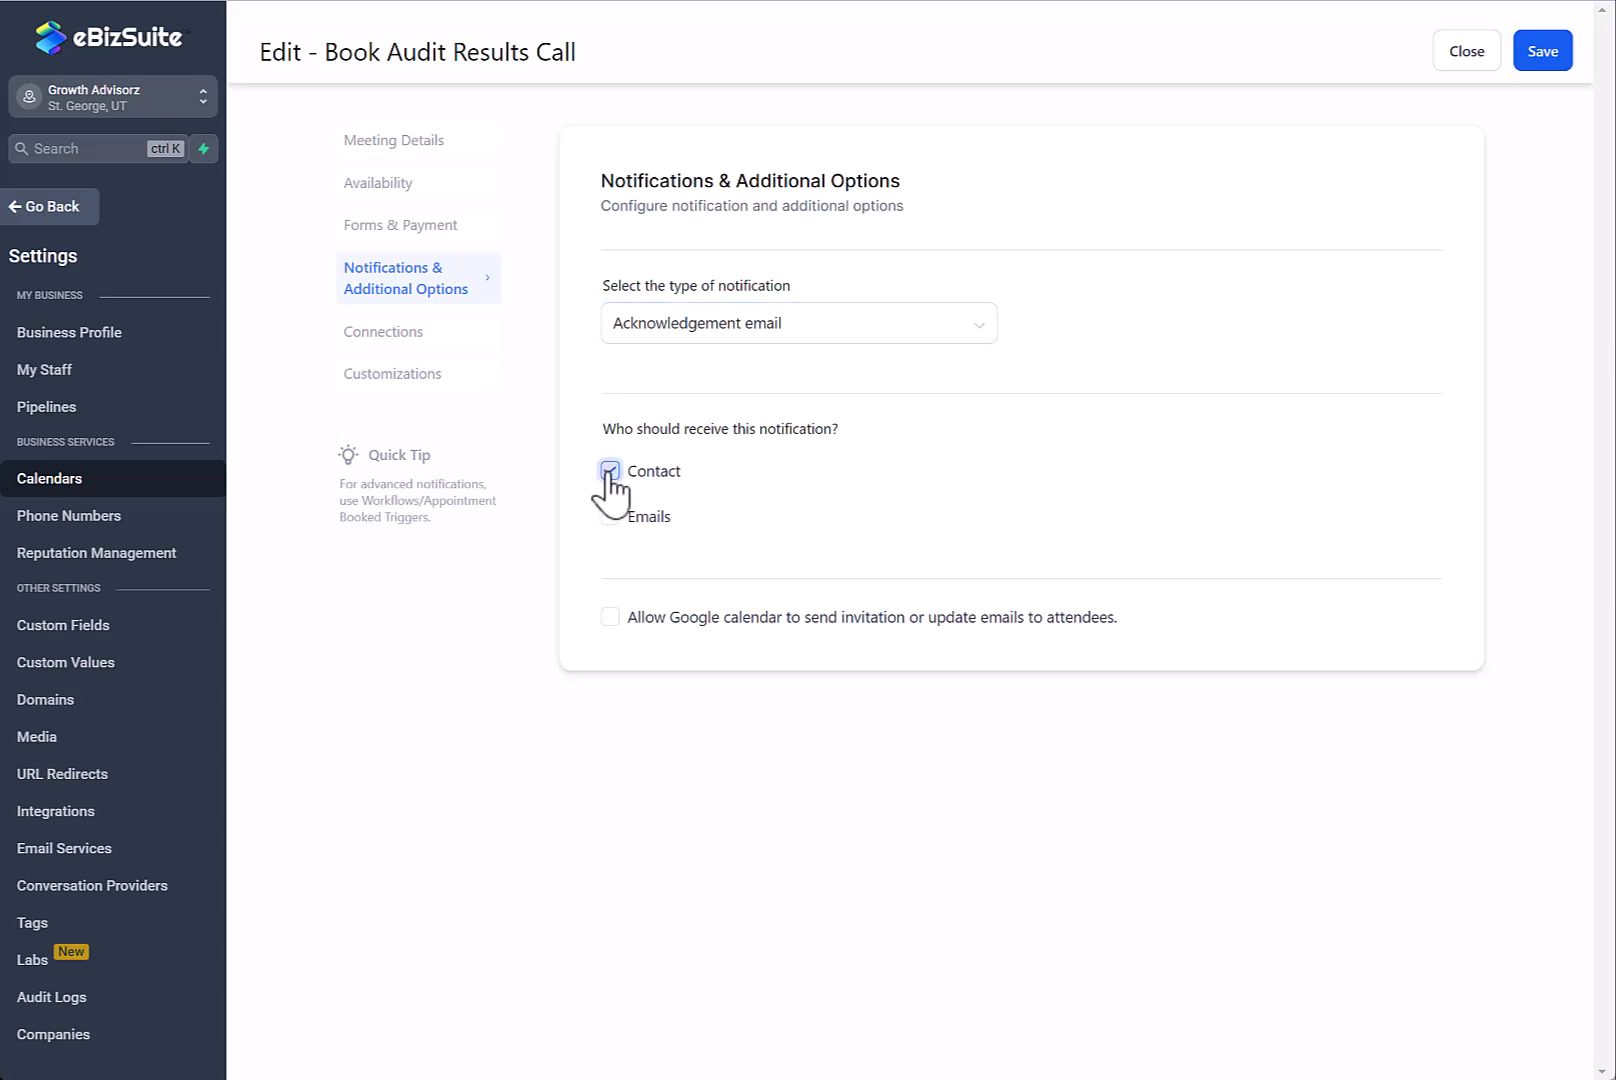
{"action": "left_click", "coordinate": [610, 518]}
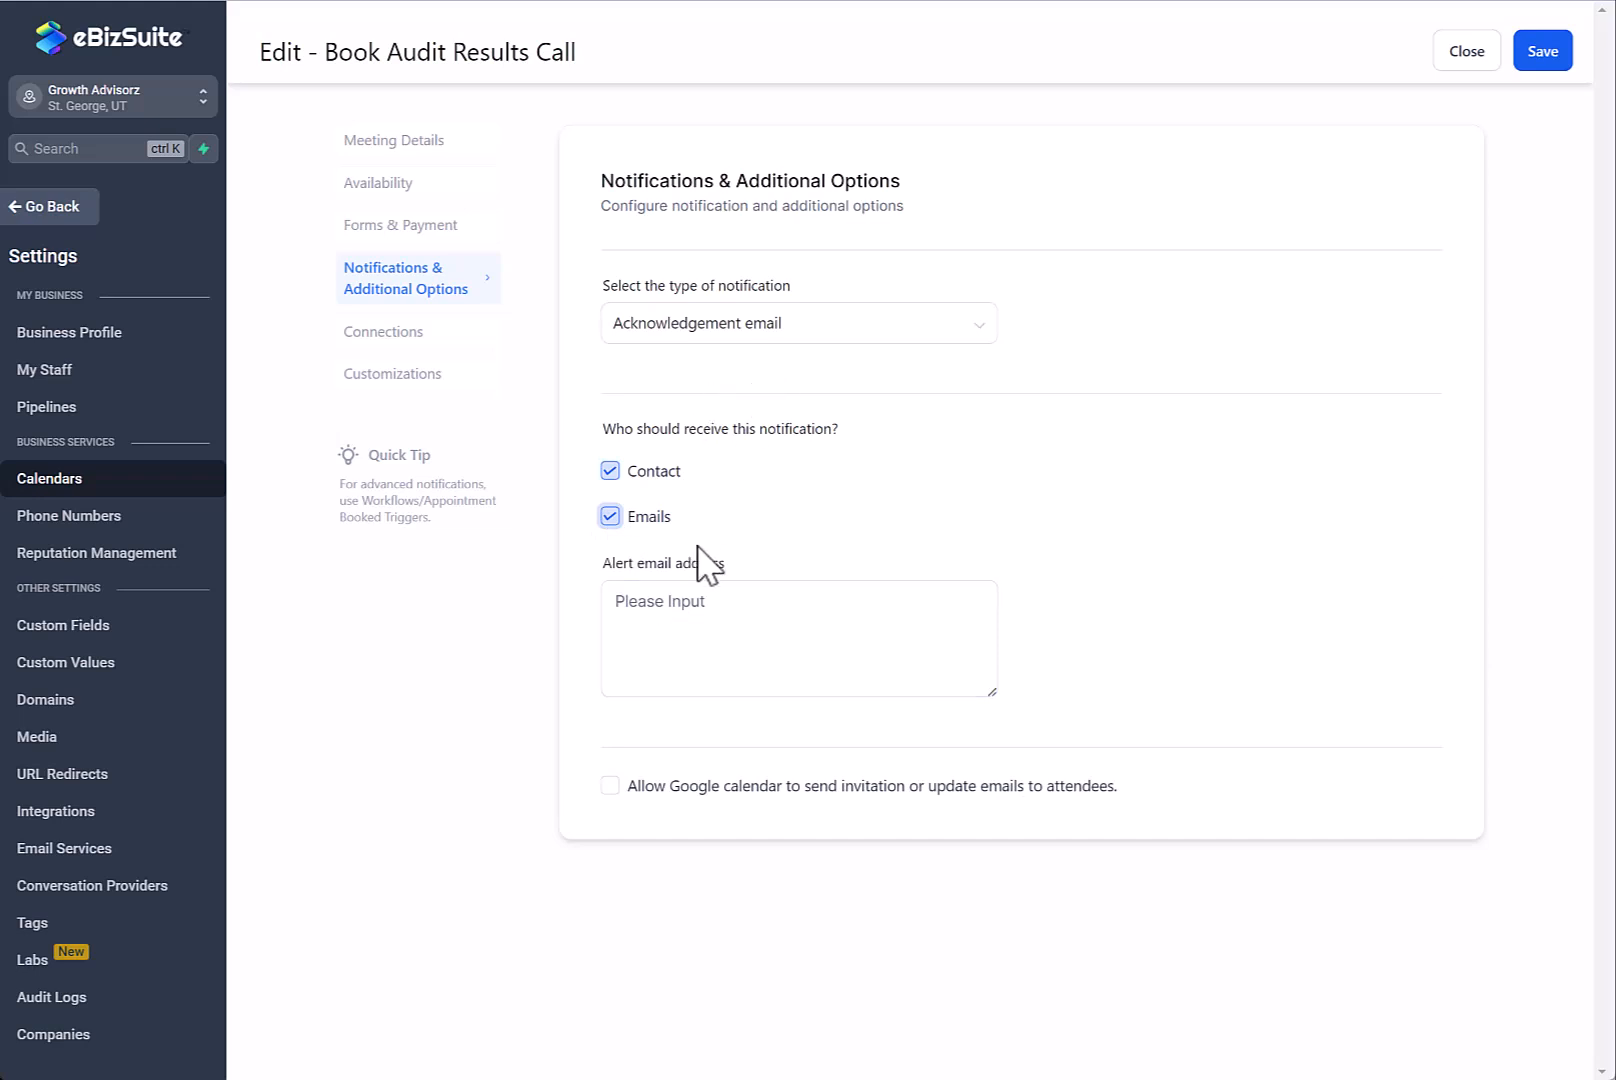
{"action": "left_click", "coordinate": [724, 603]}
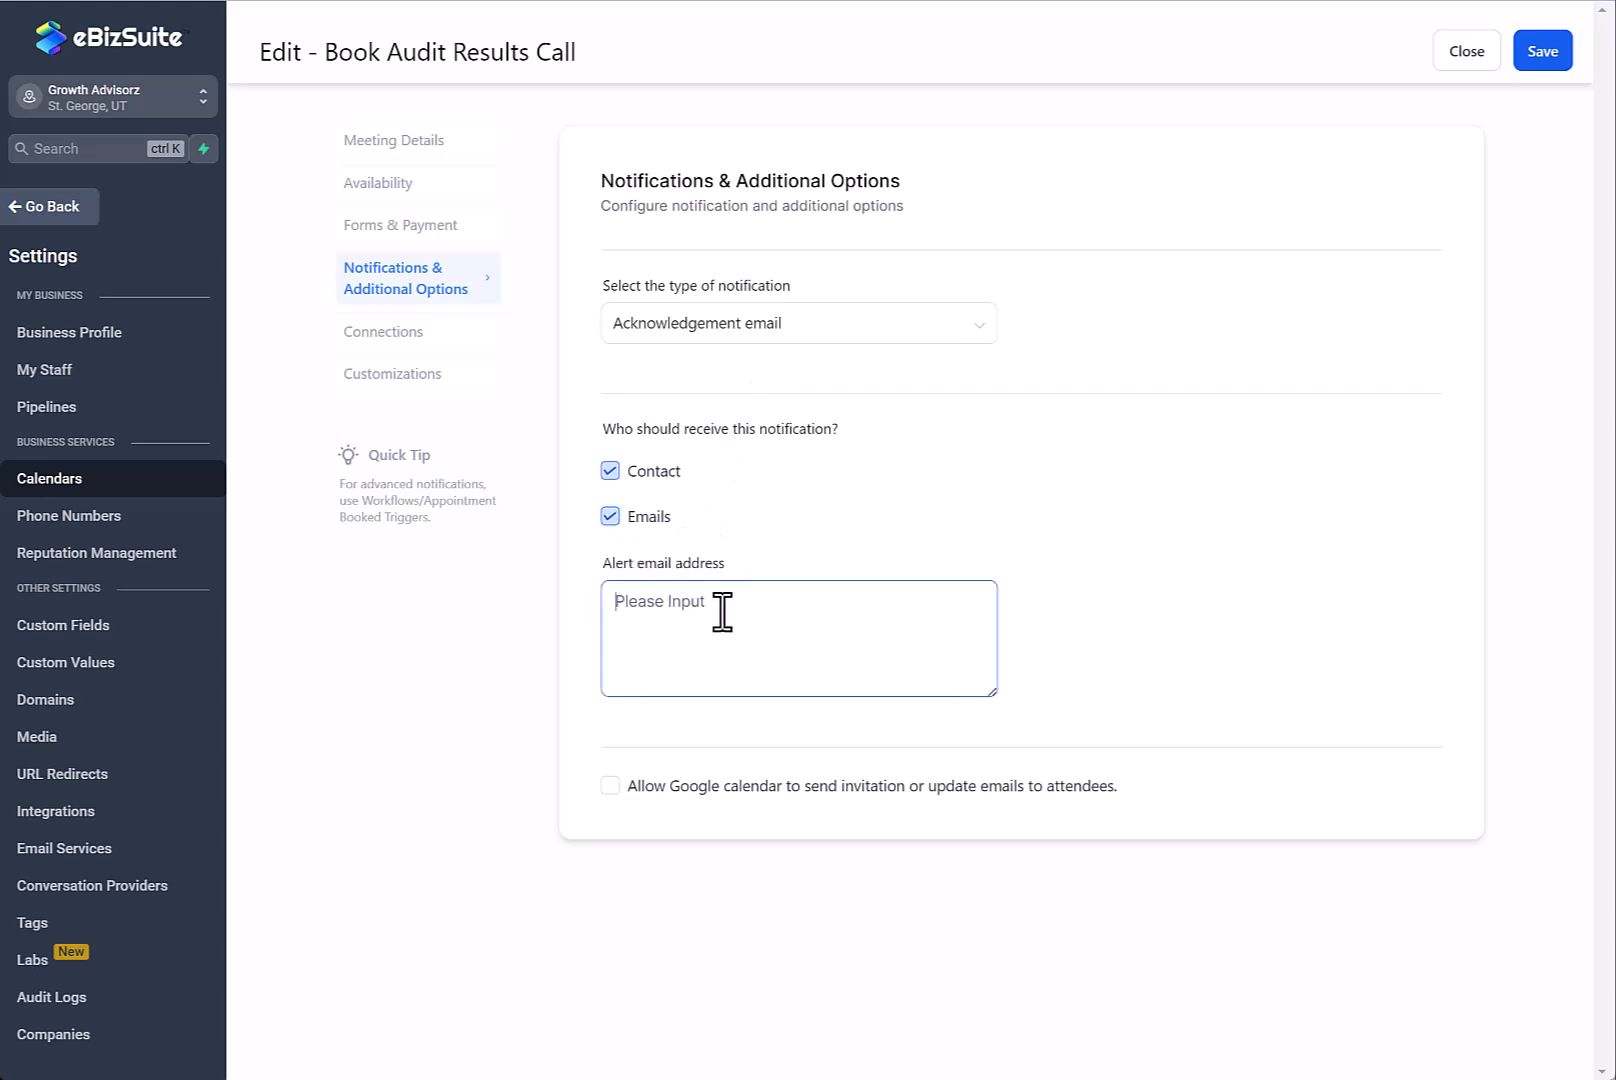
{"action": "left_click", "coordinate": [610, 786]}
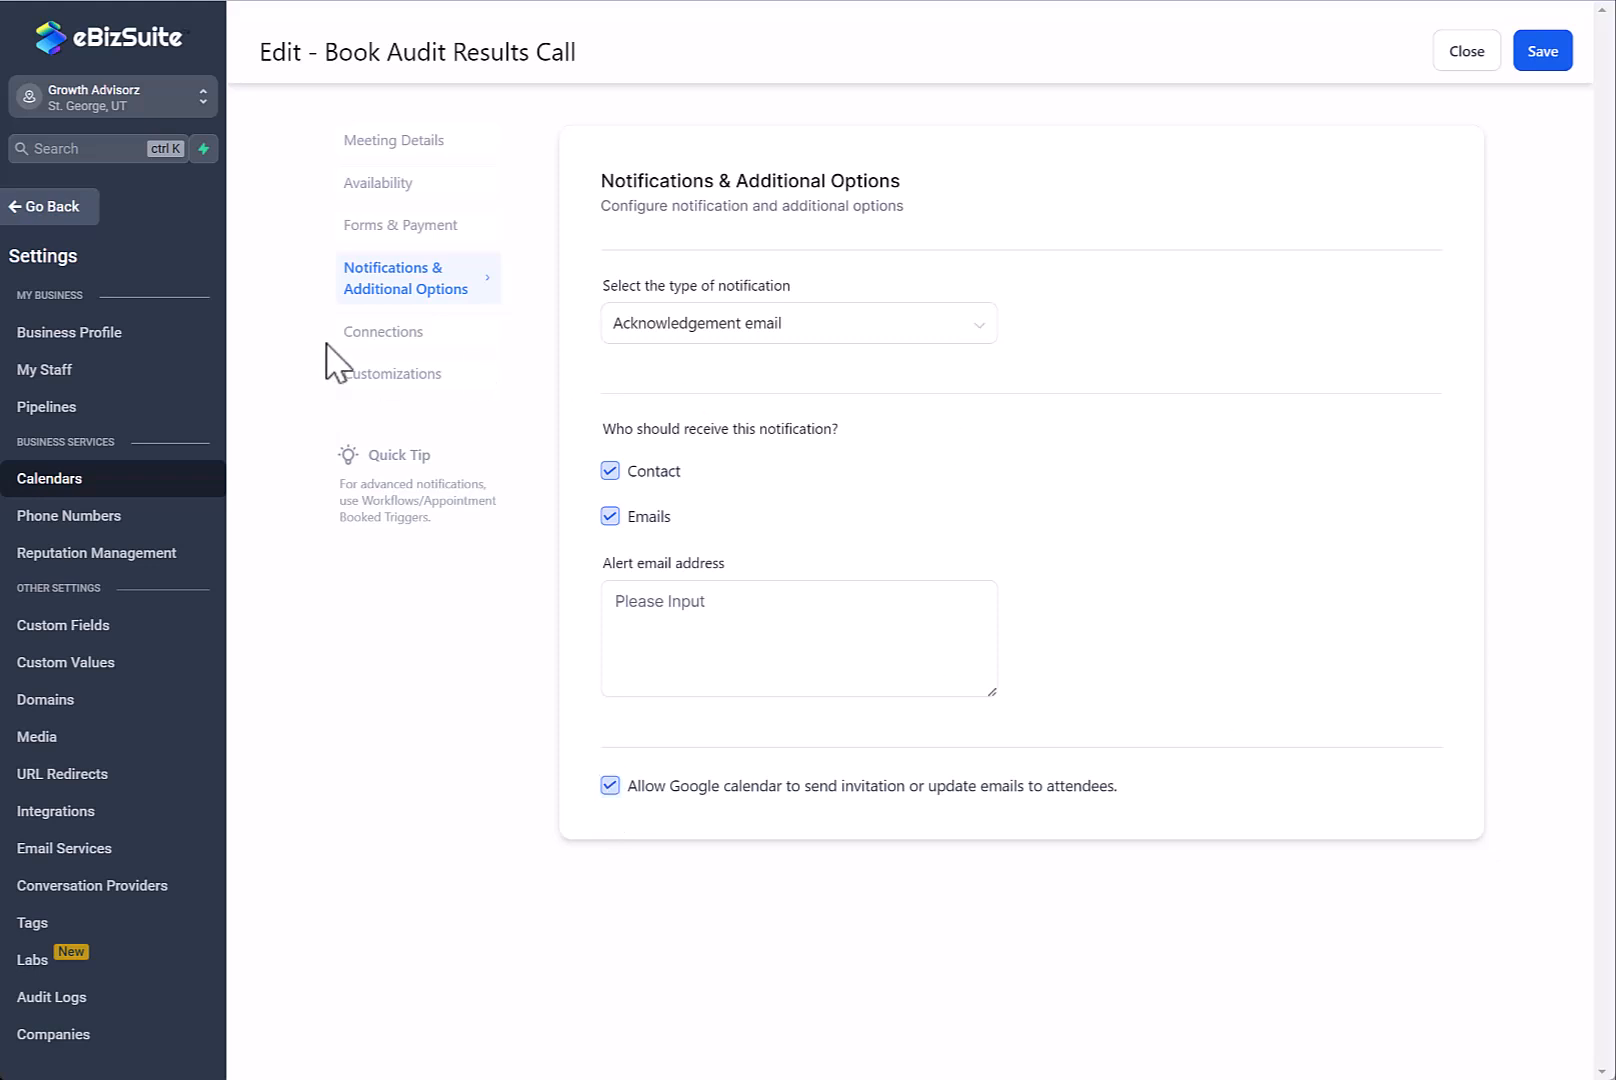
- Start the external calendar setup from the calendar's connections and connect the Google account, granting Lead Connector access
{"action": "left_click", "coordinate": [386, 338]}
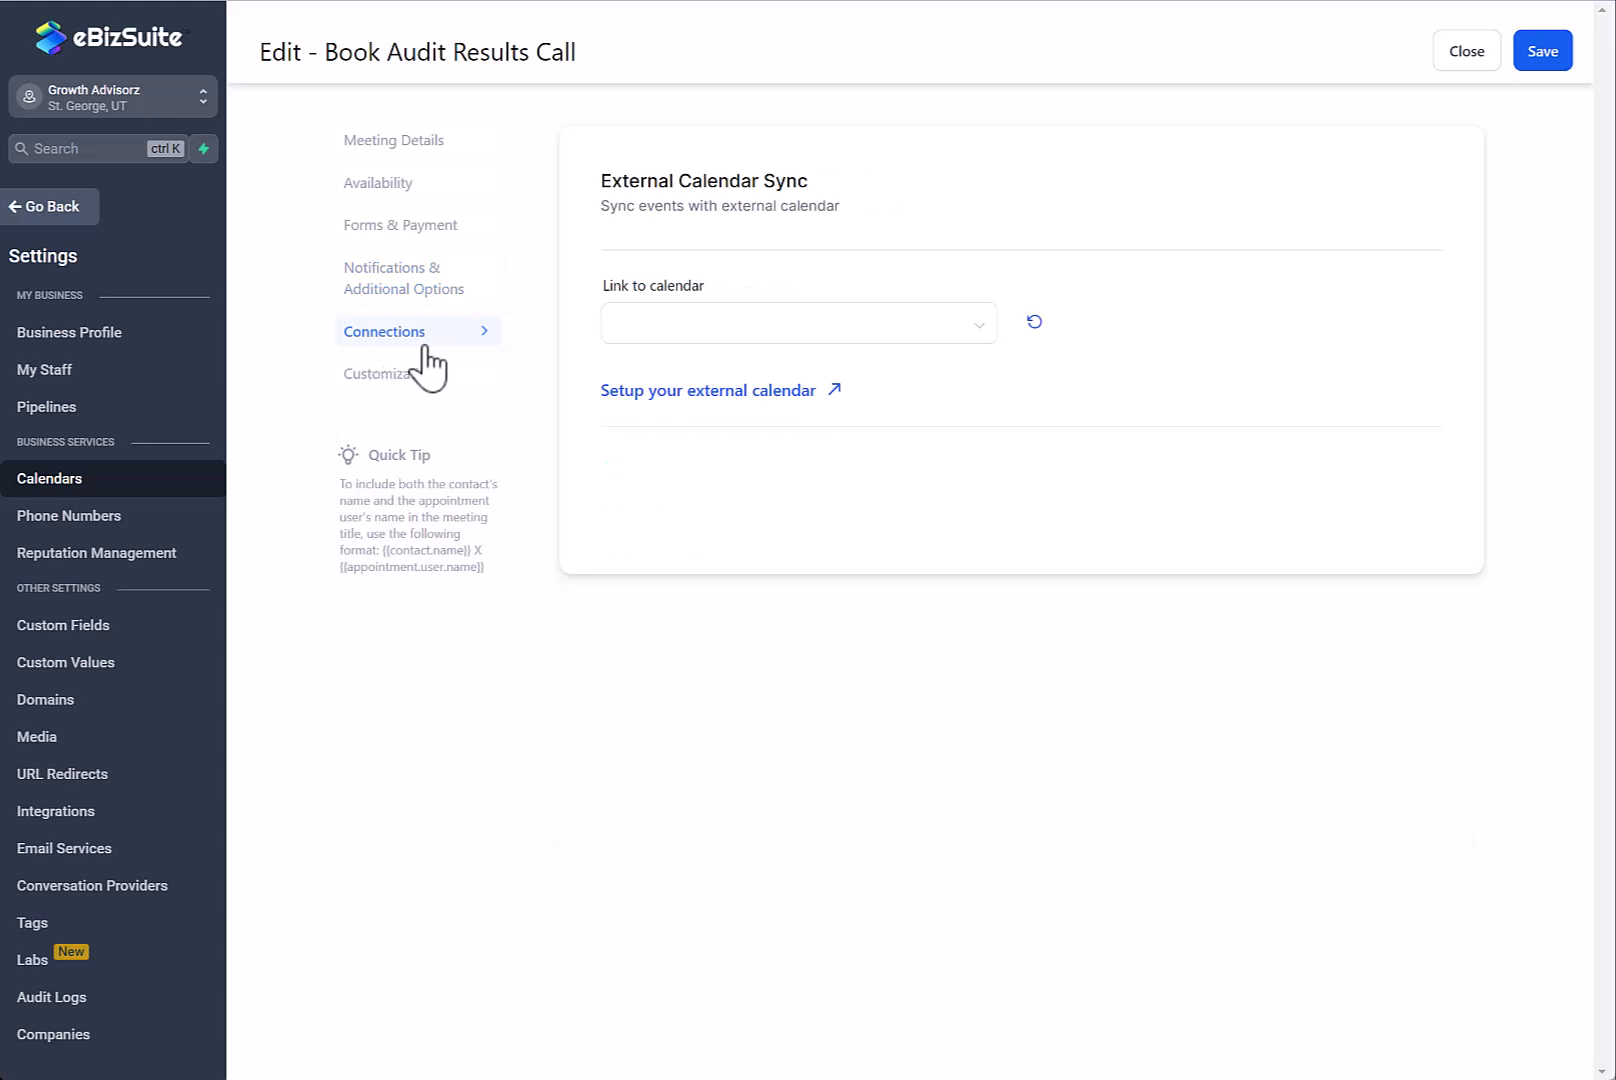
{"action": "left_click", "coordinate": [985, 335]}
{"action": "left_click", "coordinate": [585, 392]}
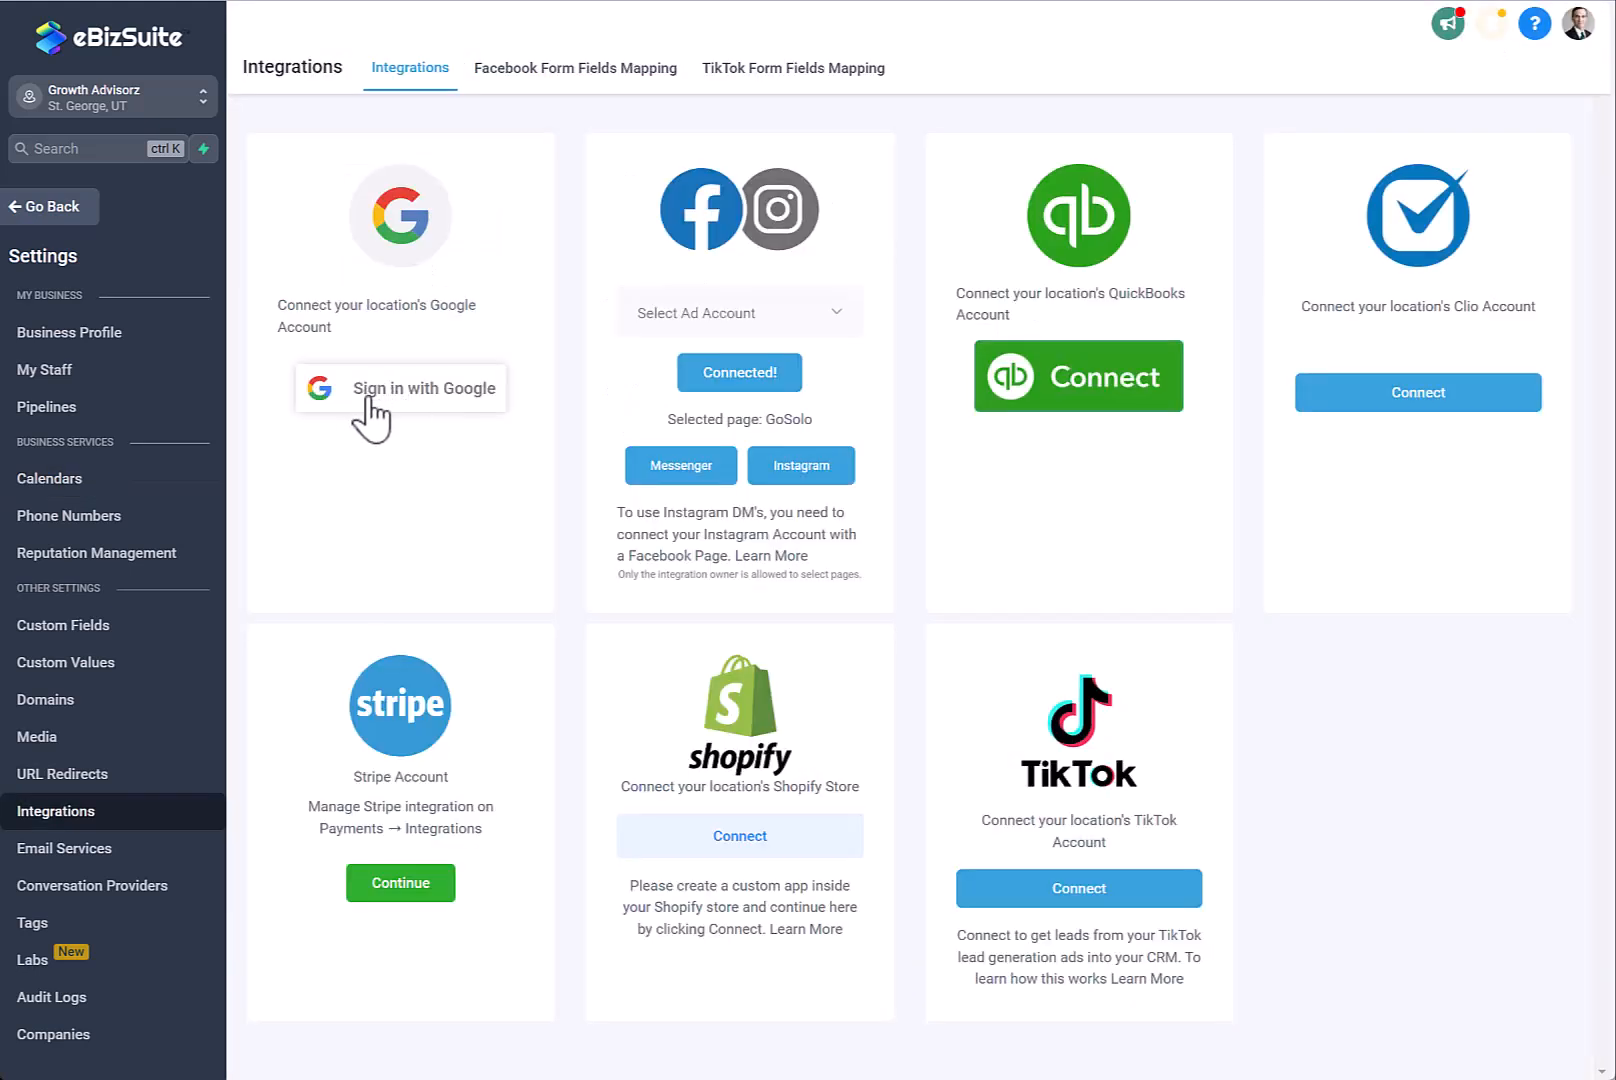
{"action": "left_click", "coordinate": [505, 400]}
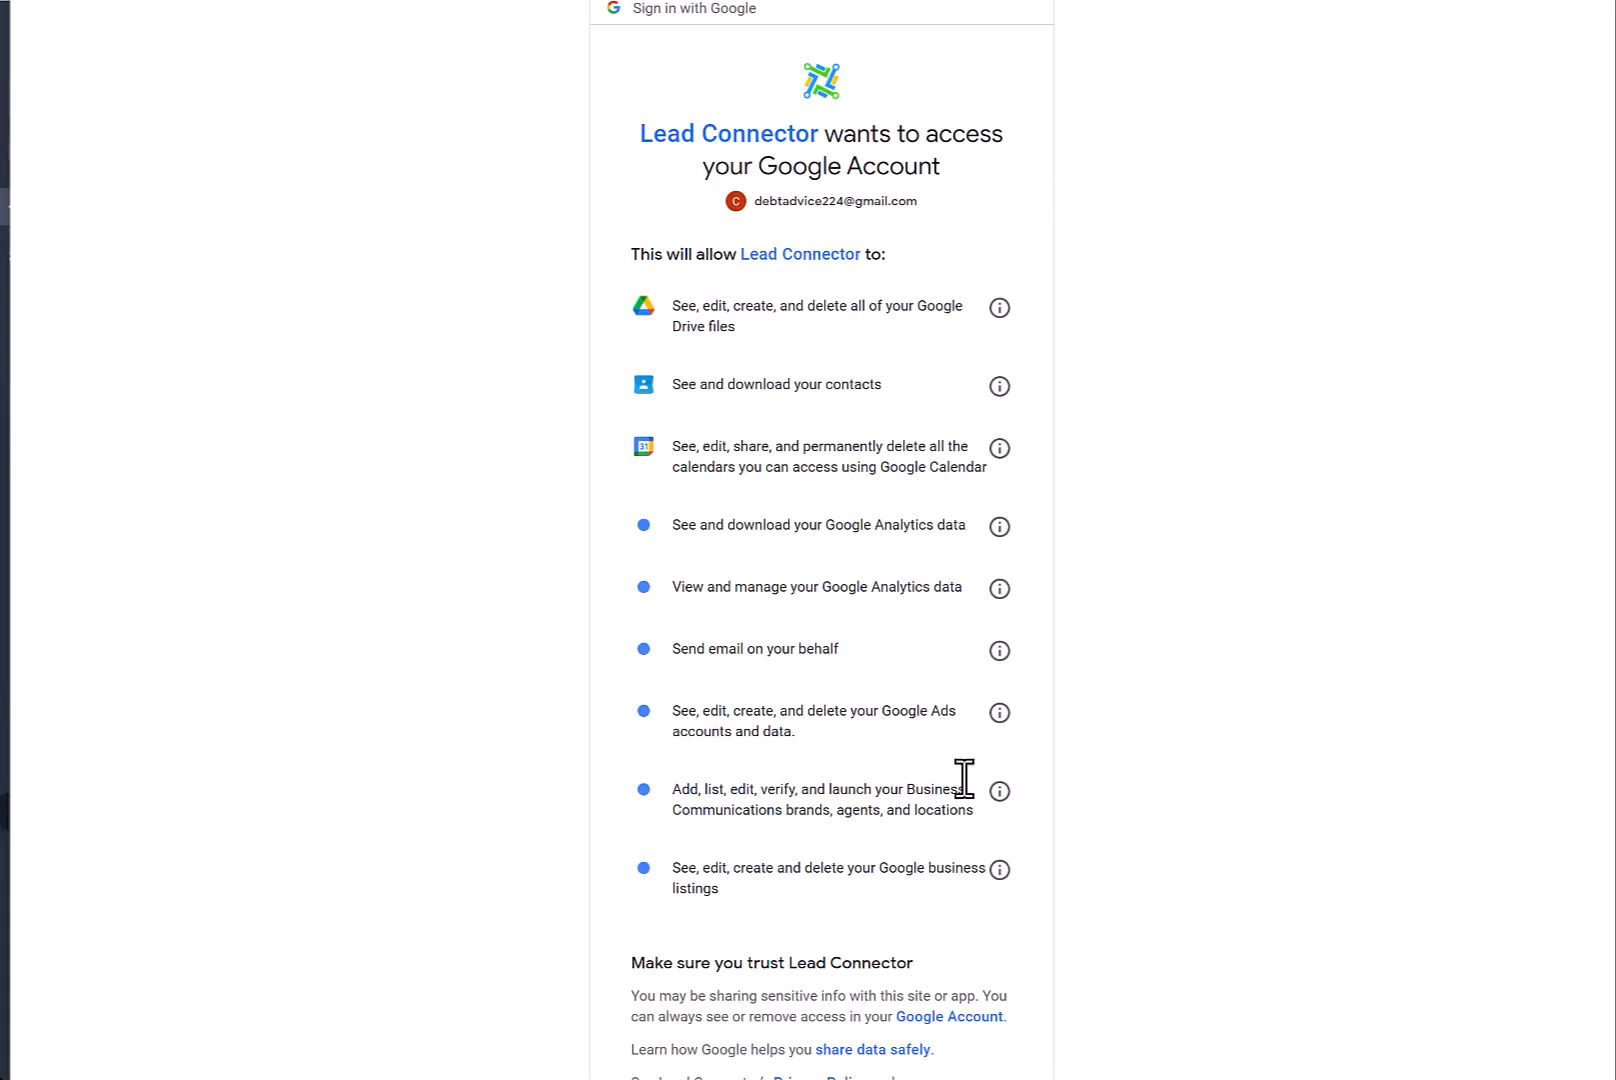
{"action": "scroll", "coordinate": [1040, 750], "scroll_direction": "down", "scroll_amount": 2}
{"action": "left_click", "coordinate": [903, 1045]}
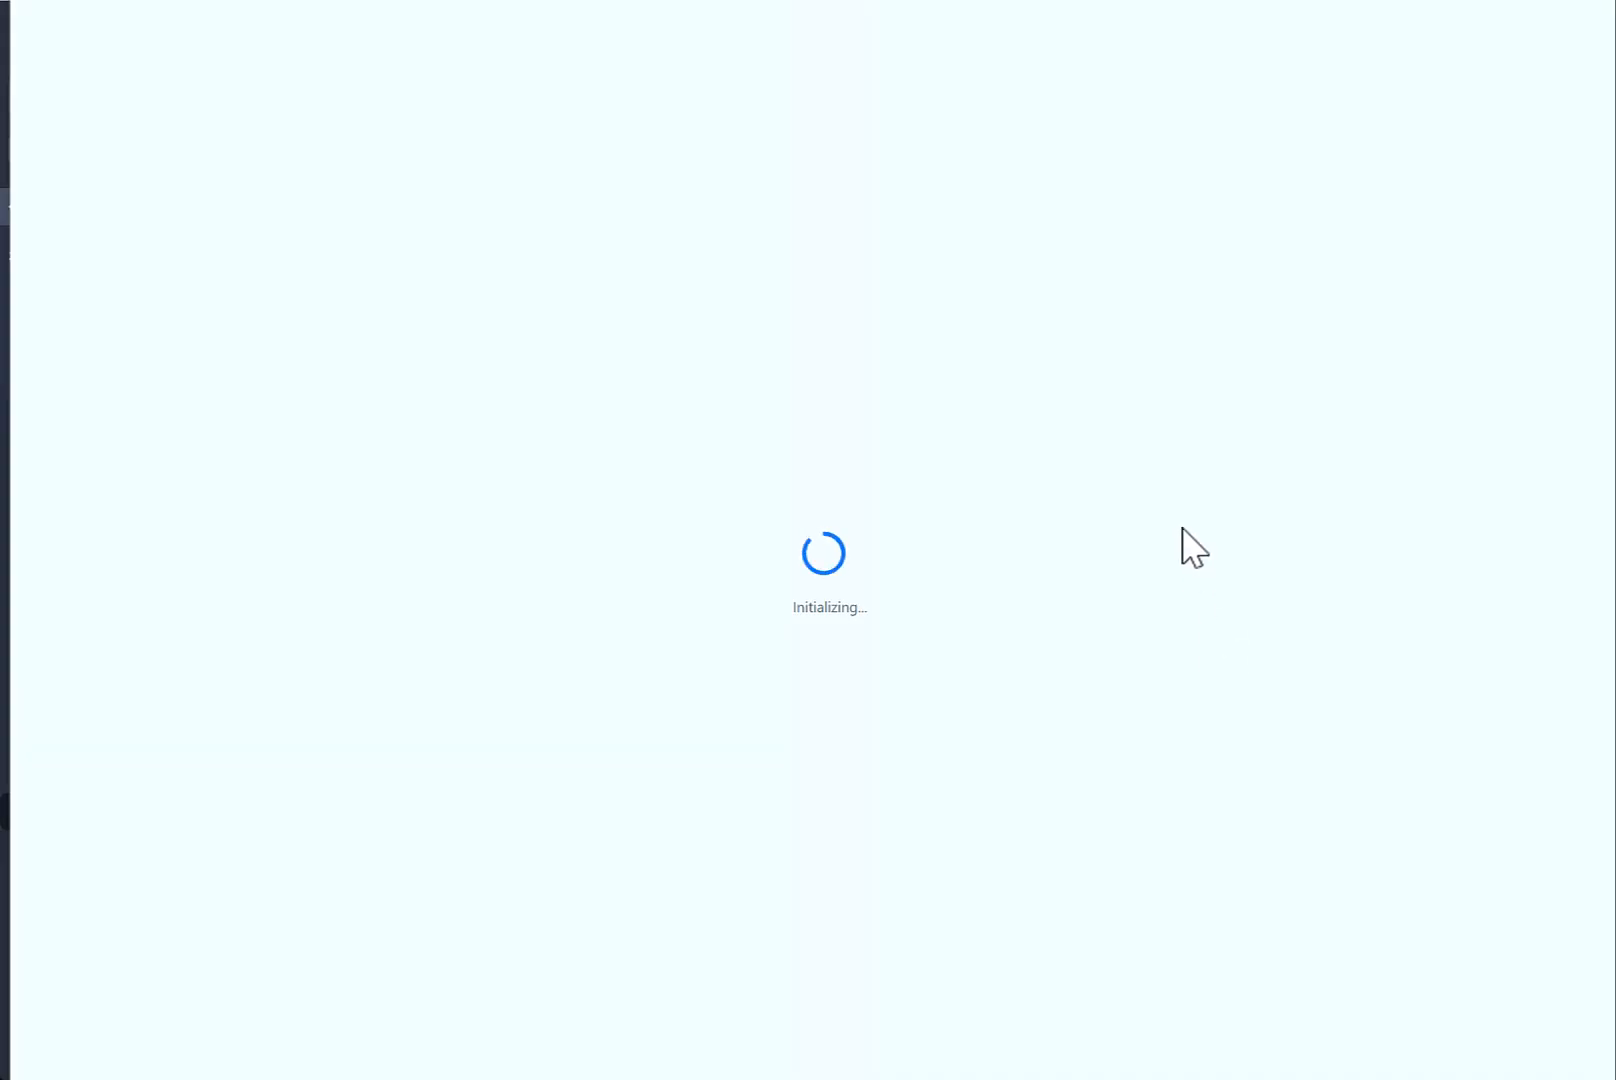
- Check which Analytics accounts and properties can be selected for the connected Google account
{"action": "left_click", "coordinate": [502, 452]}
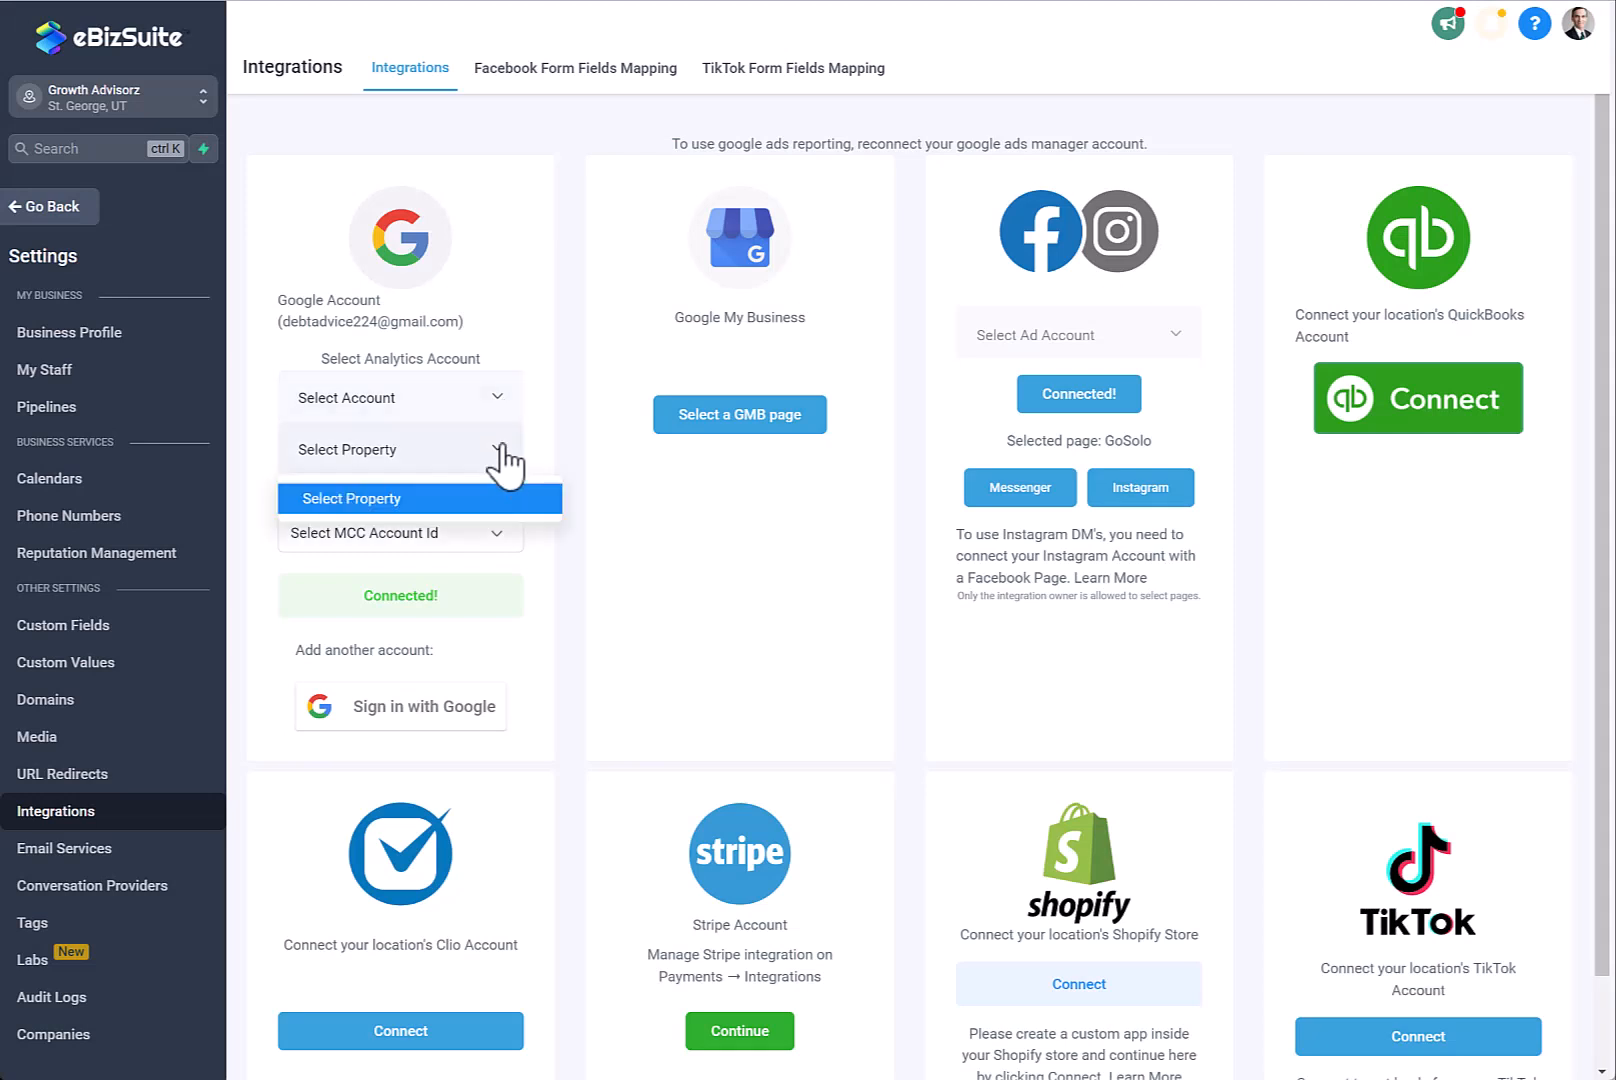
{"action": "left_click", "coordinate": [495, 398]}
{"action": "left_click", "coordinate": [545, 507]}
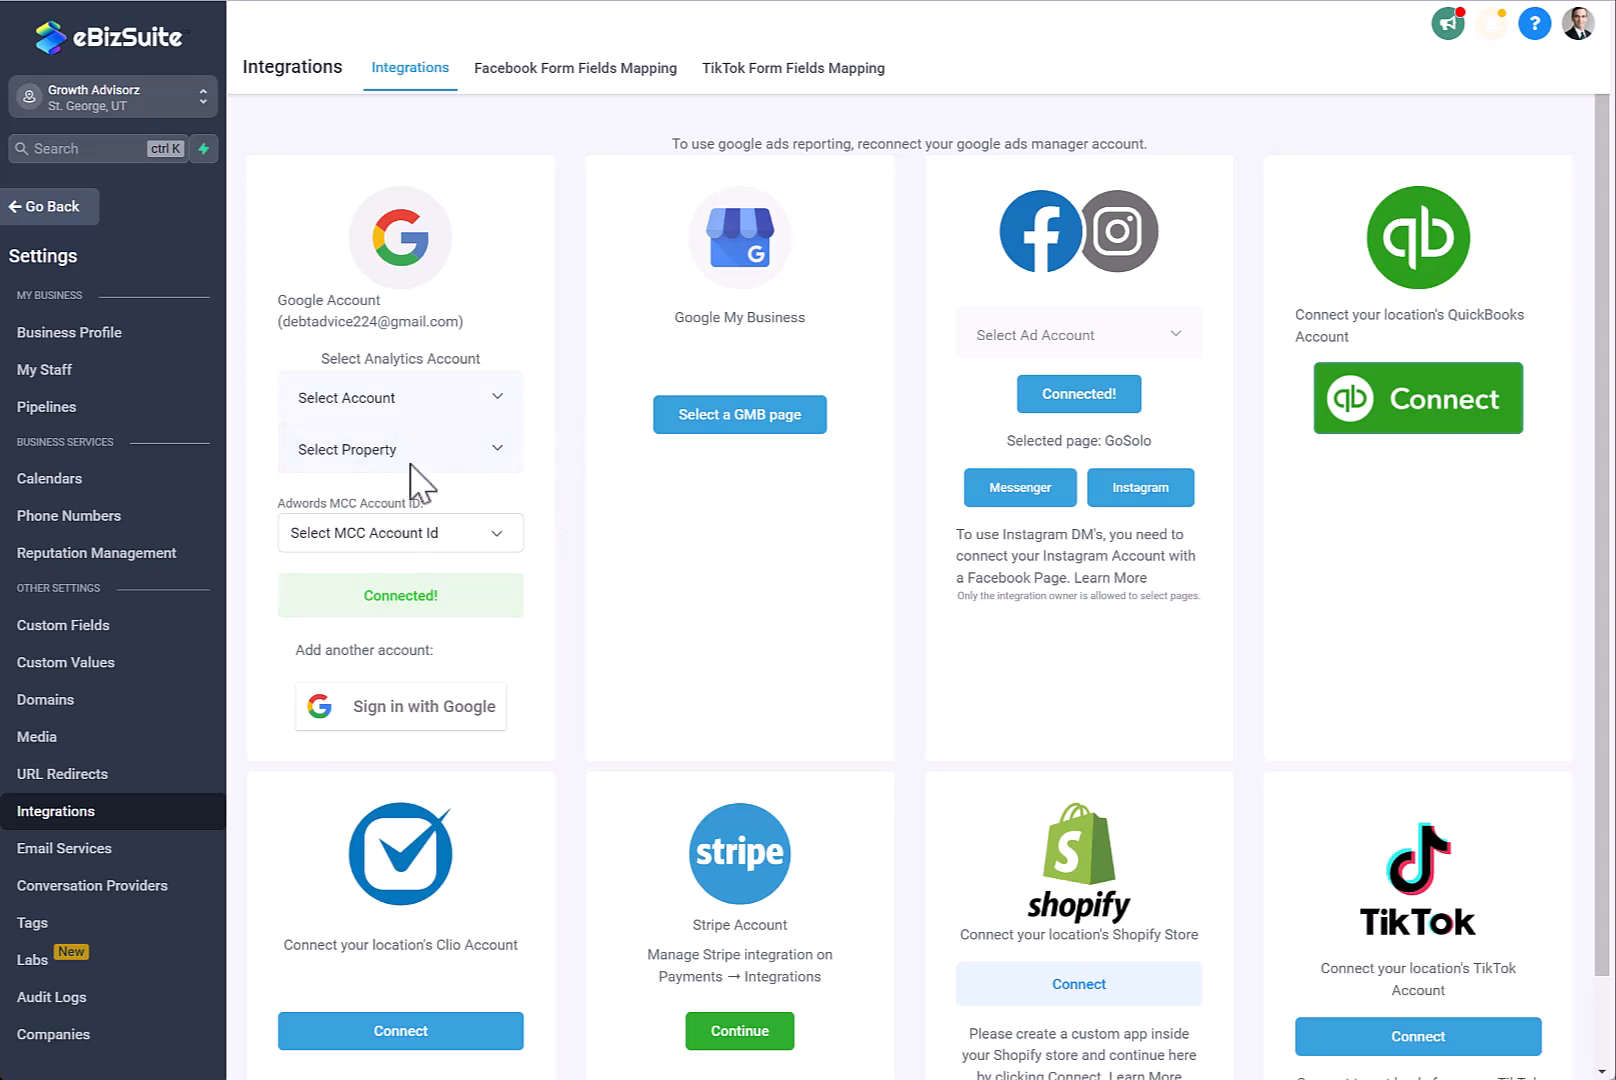
{"action": "left_click", "coordinate": [500, 402]}
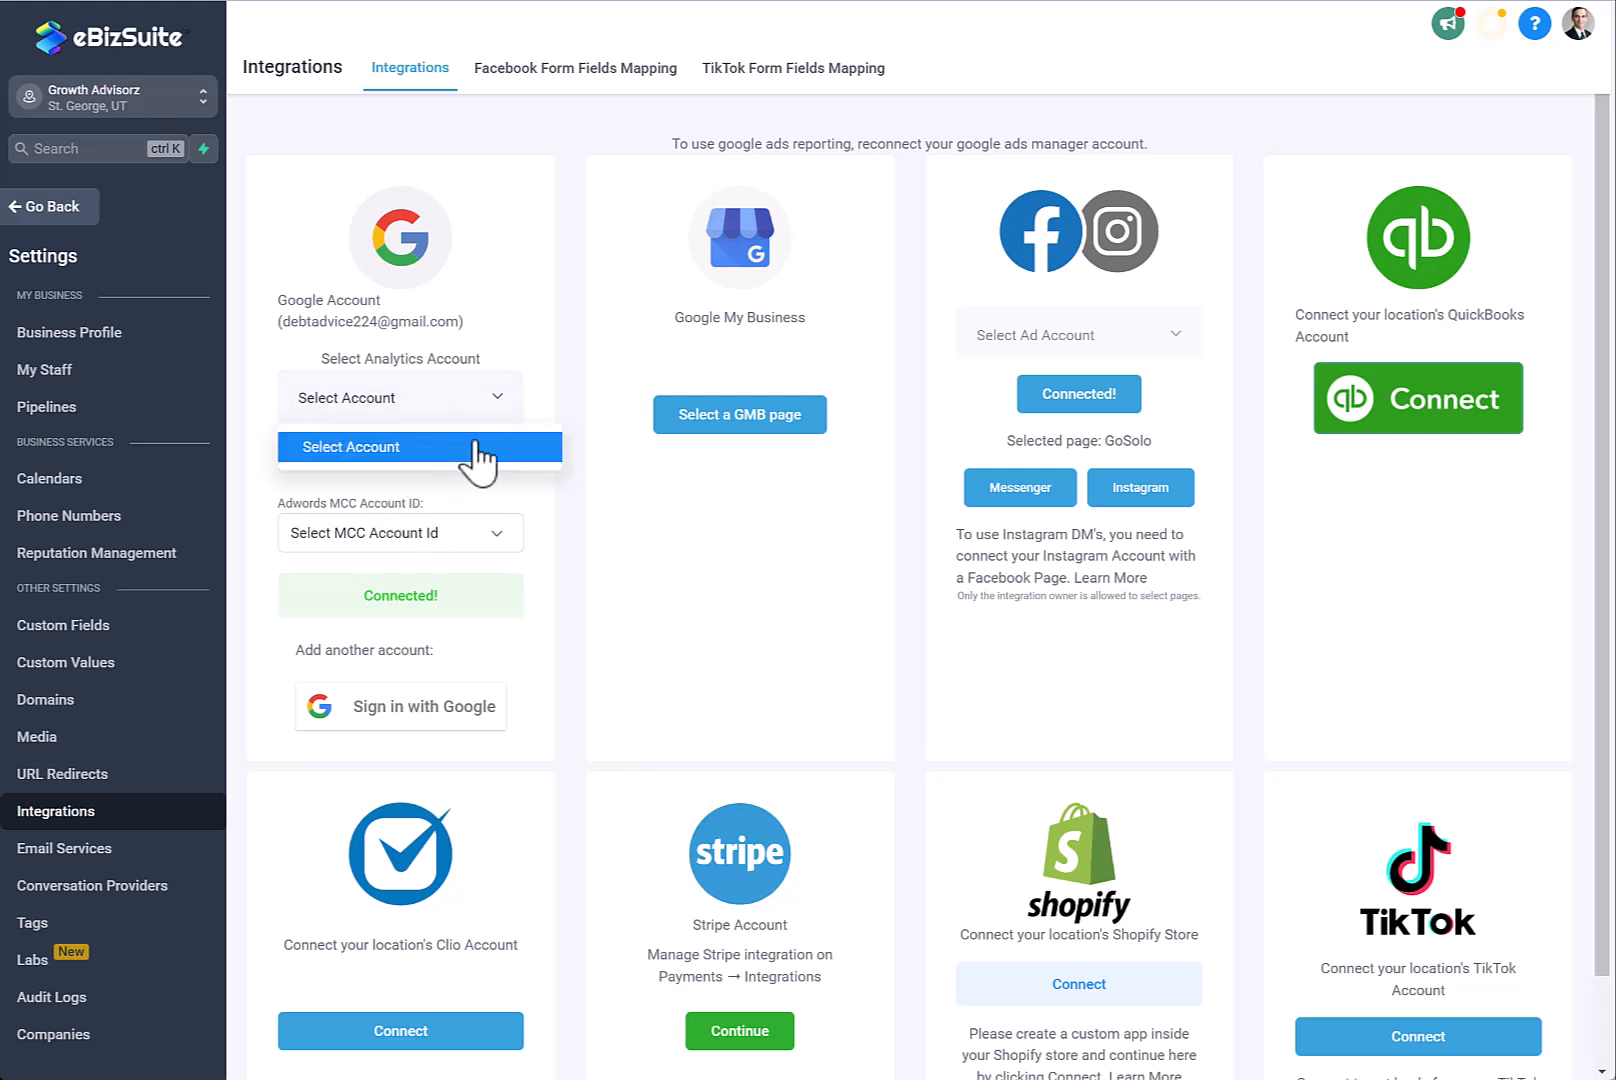
{"action": "left_click", "coordinate": [556, 400]}
{"action": "left_click", "coordinate": [493, 452]}
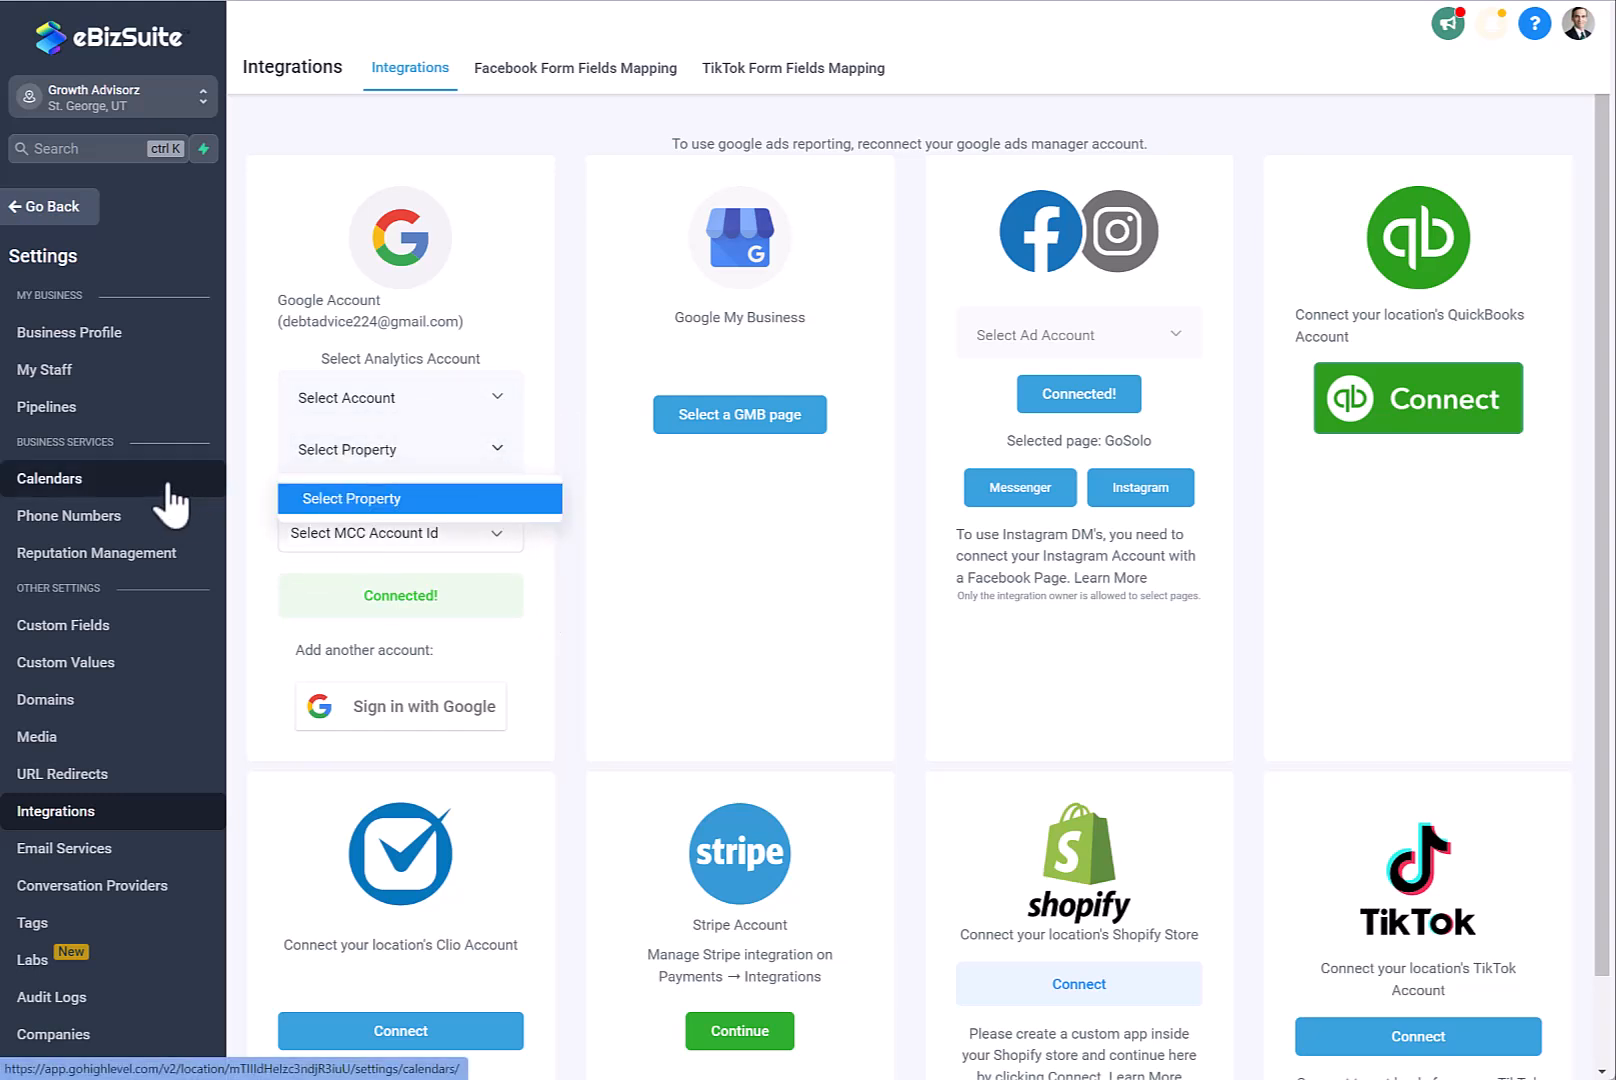
- Reopen the Book Audit Results Call calendar's connections for editing and link it to the connected Google account's main calendar
{"action": "left_click", "coordinate": [40, 481]}
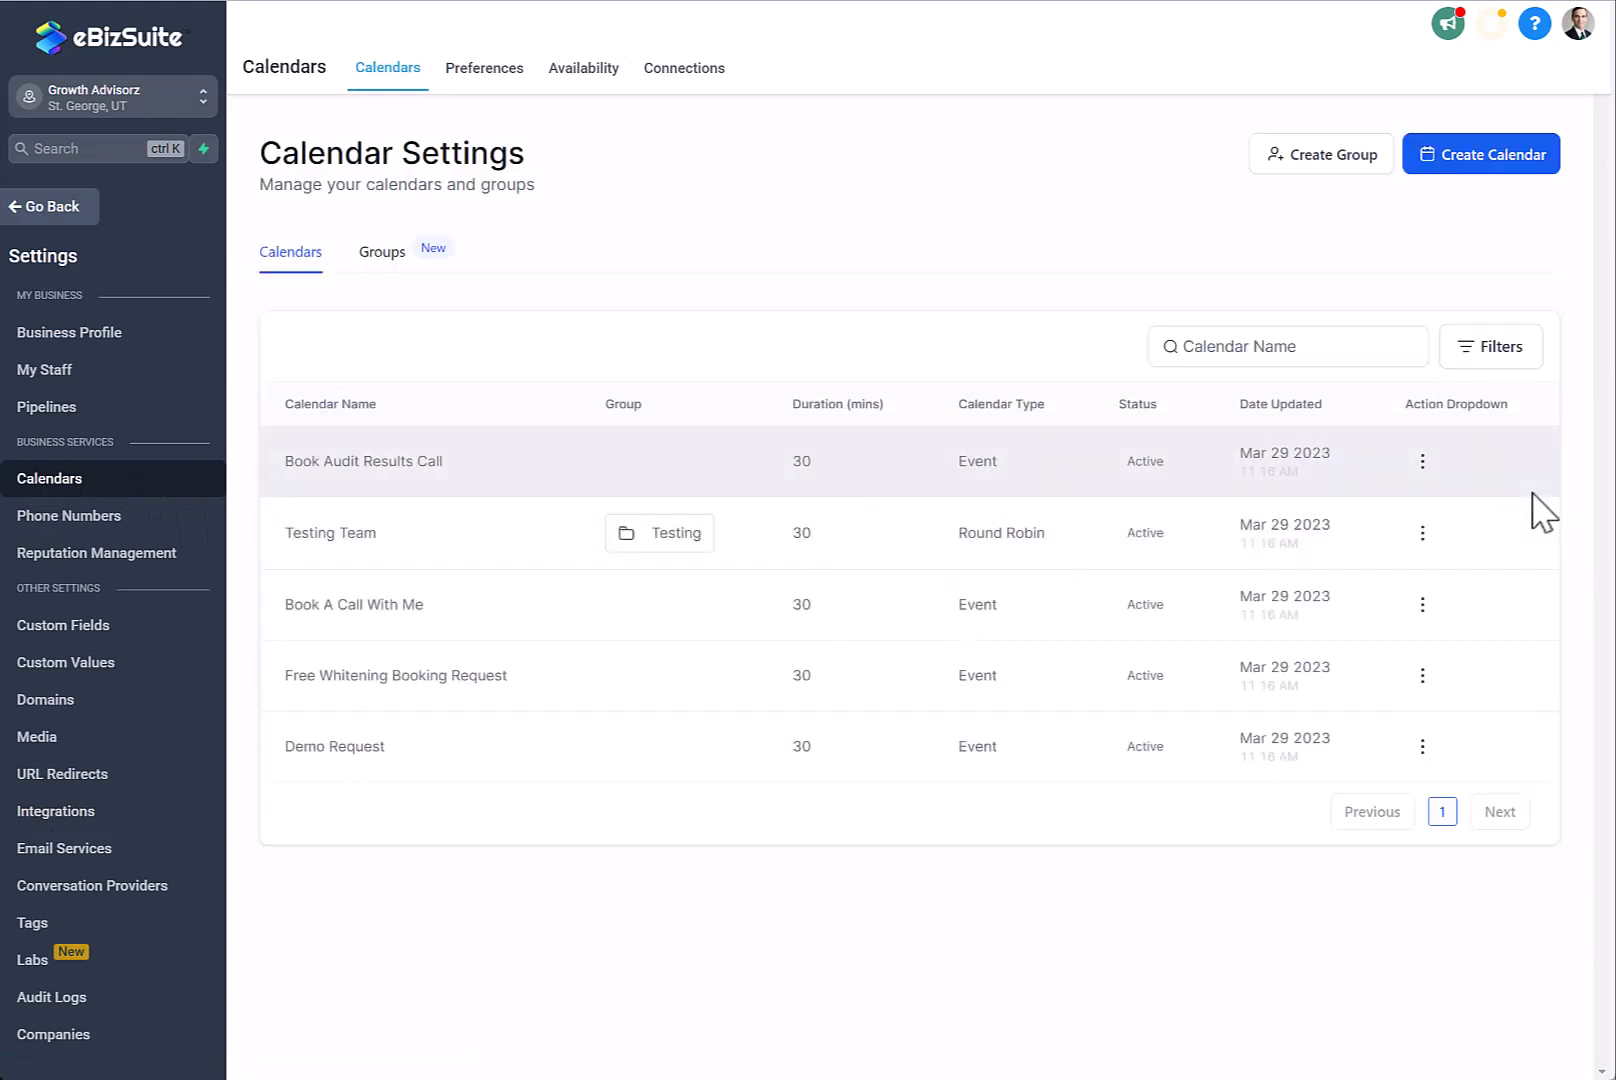
{"action": "left_click", "coordinate": [1422, 461]}
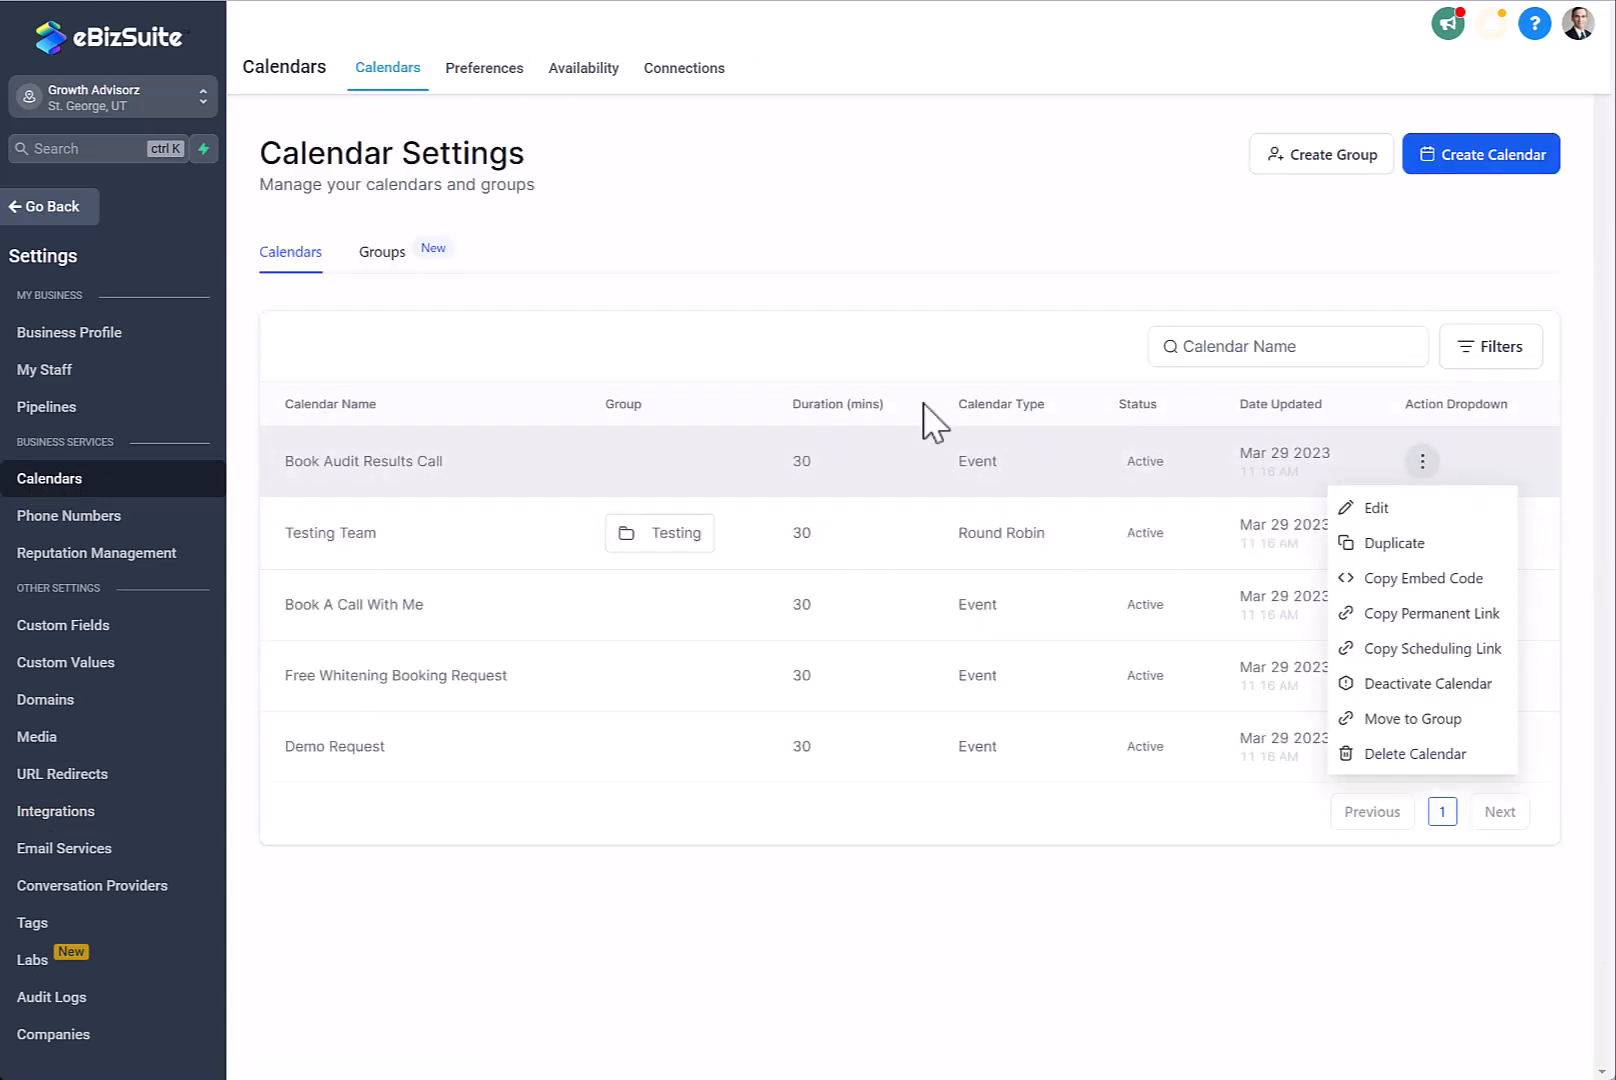
{"action": "left_click", "coordinate": [1372, 507]}
{"action": "left_click", "coordinate": [399, 342]}
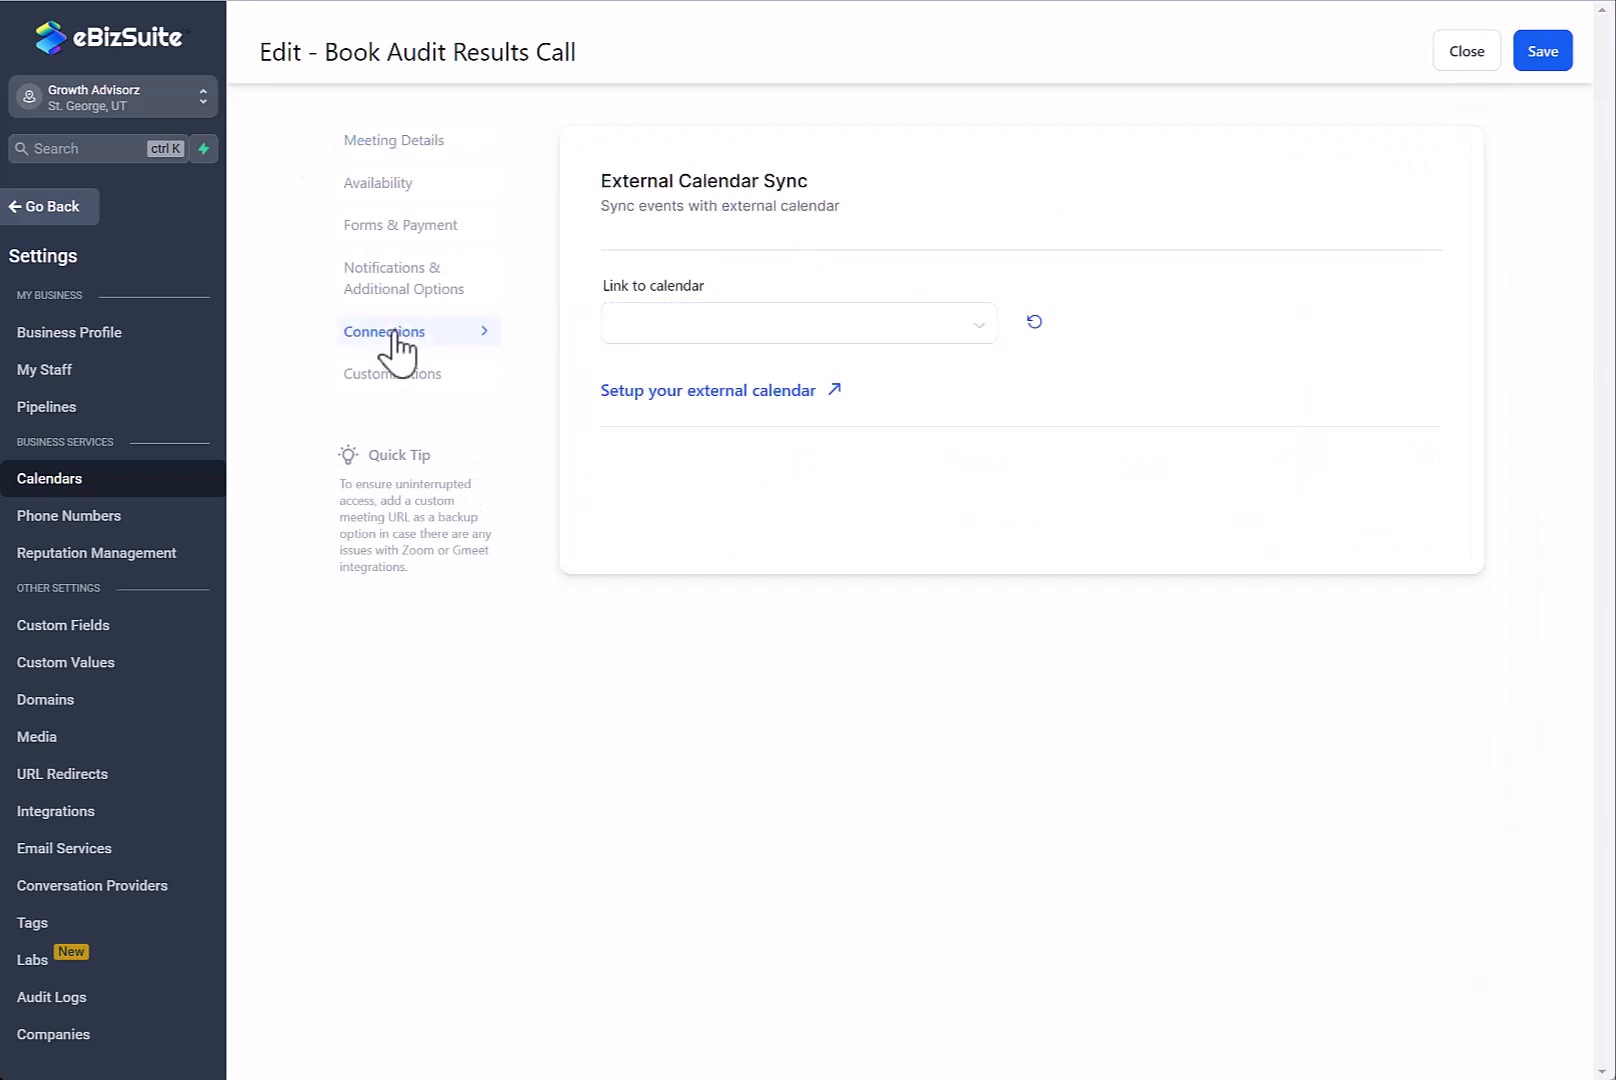
{"action": "left_click", "coordinate": [975, 330]}
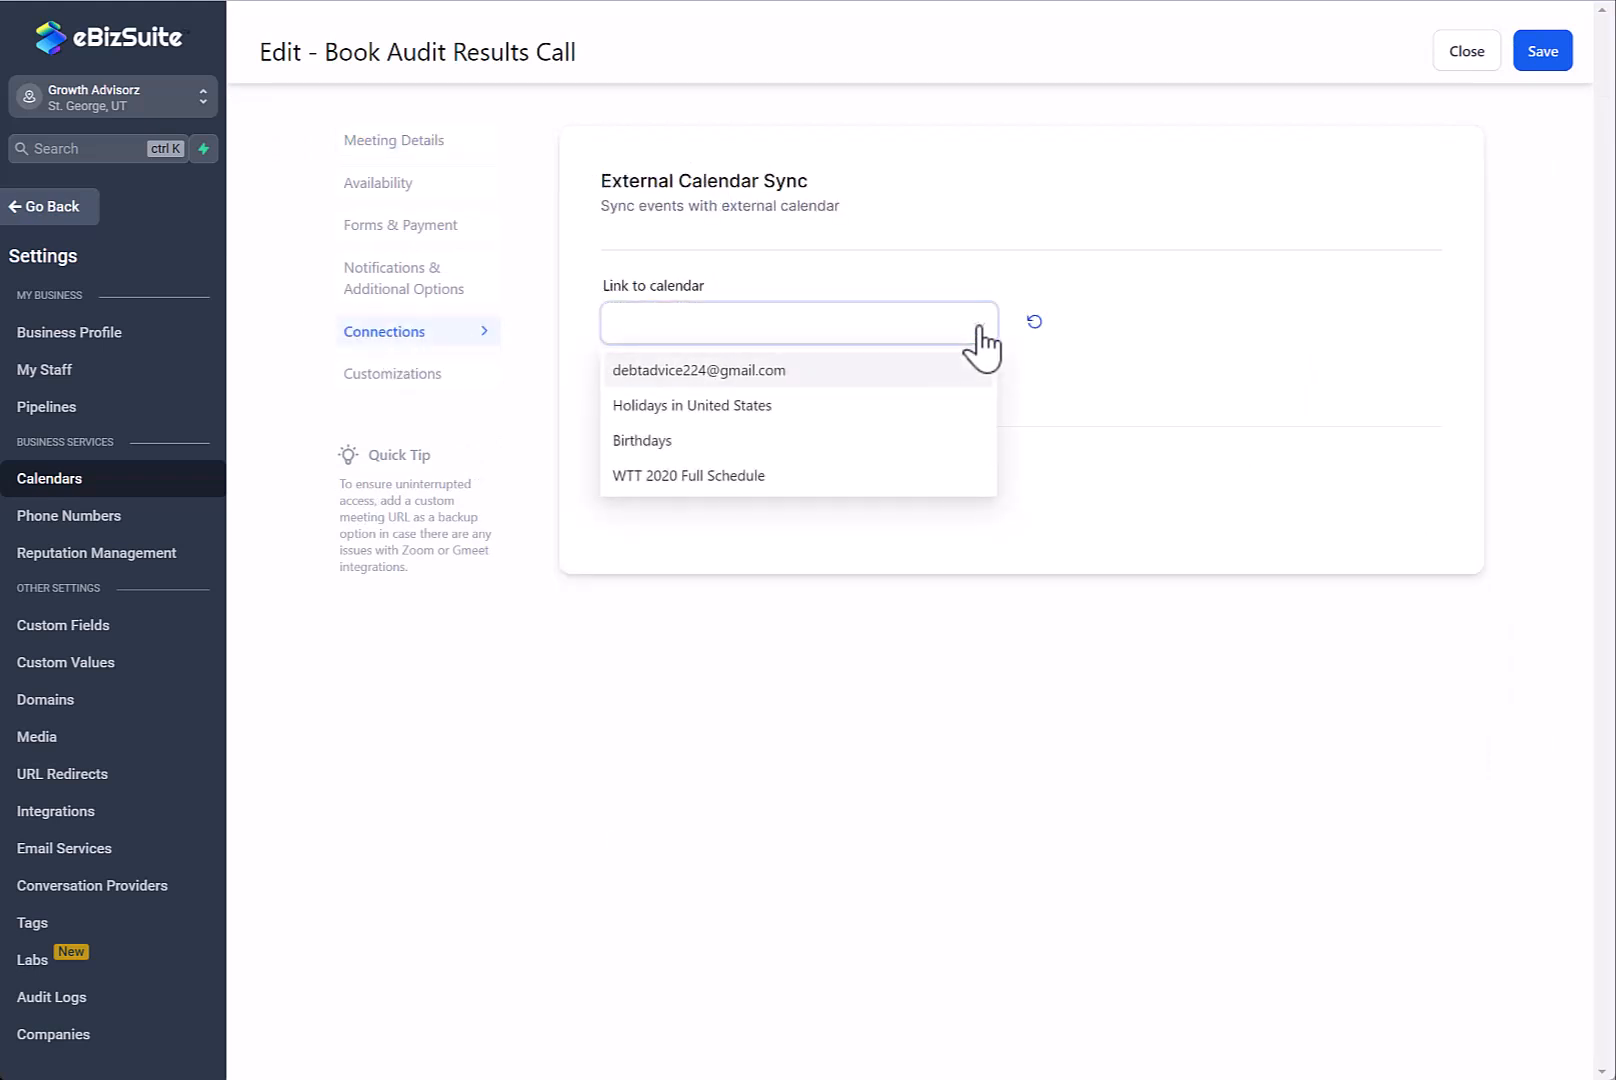
{"action": "left_click", "coordinate": [797, 385]}
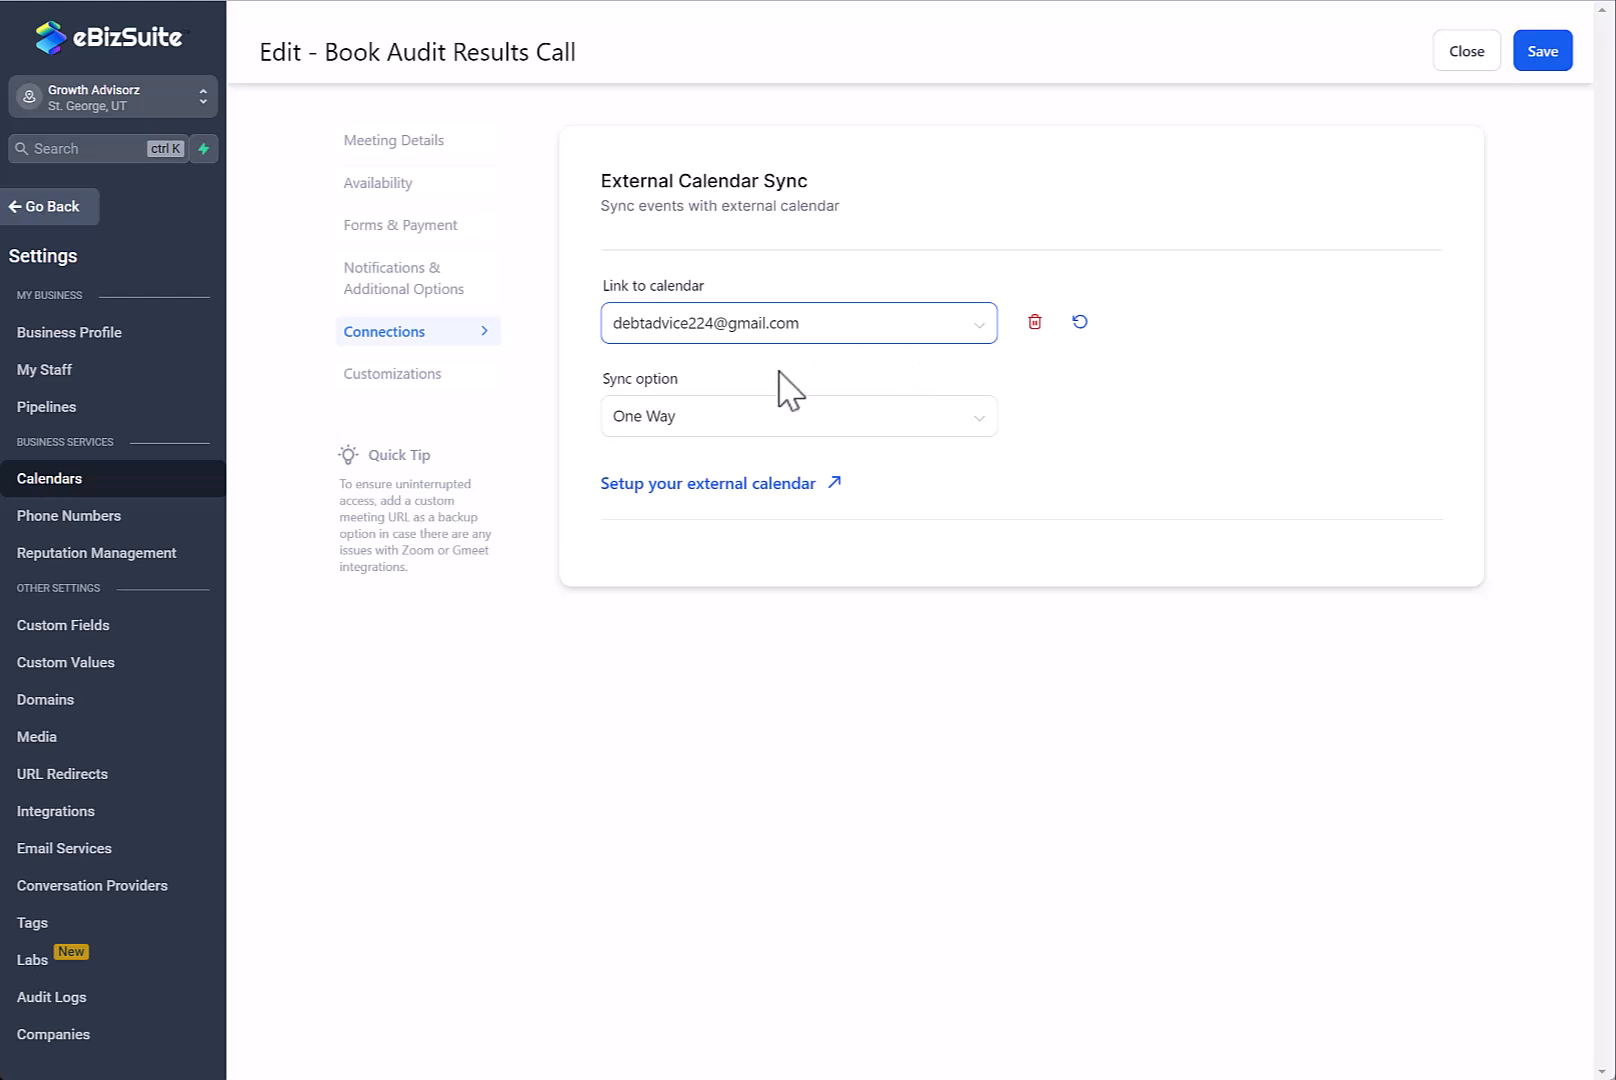
- Set the external calendar's sync option to Two Way and enable Execute automation for its events
{"action": "left_click", "coordinate": [973, 420]}
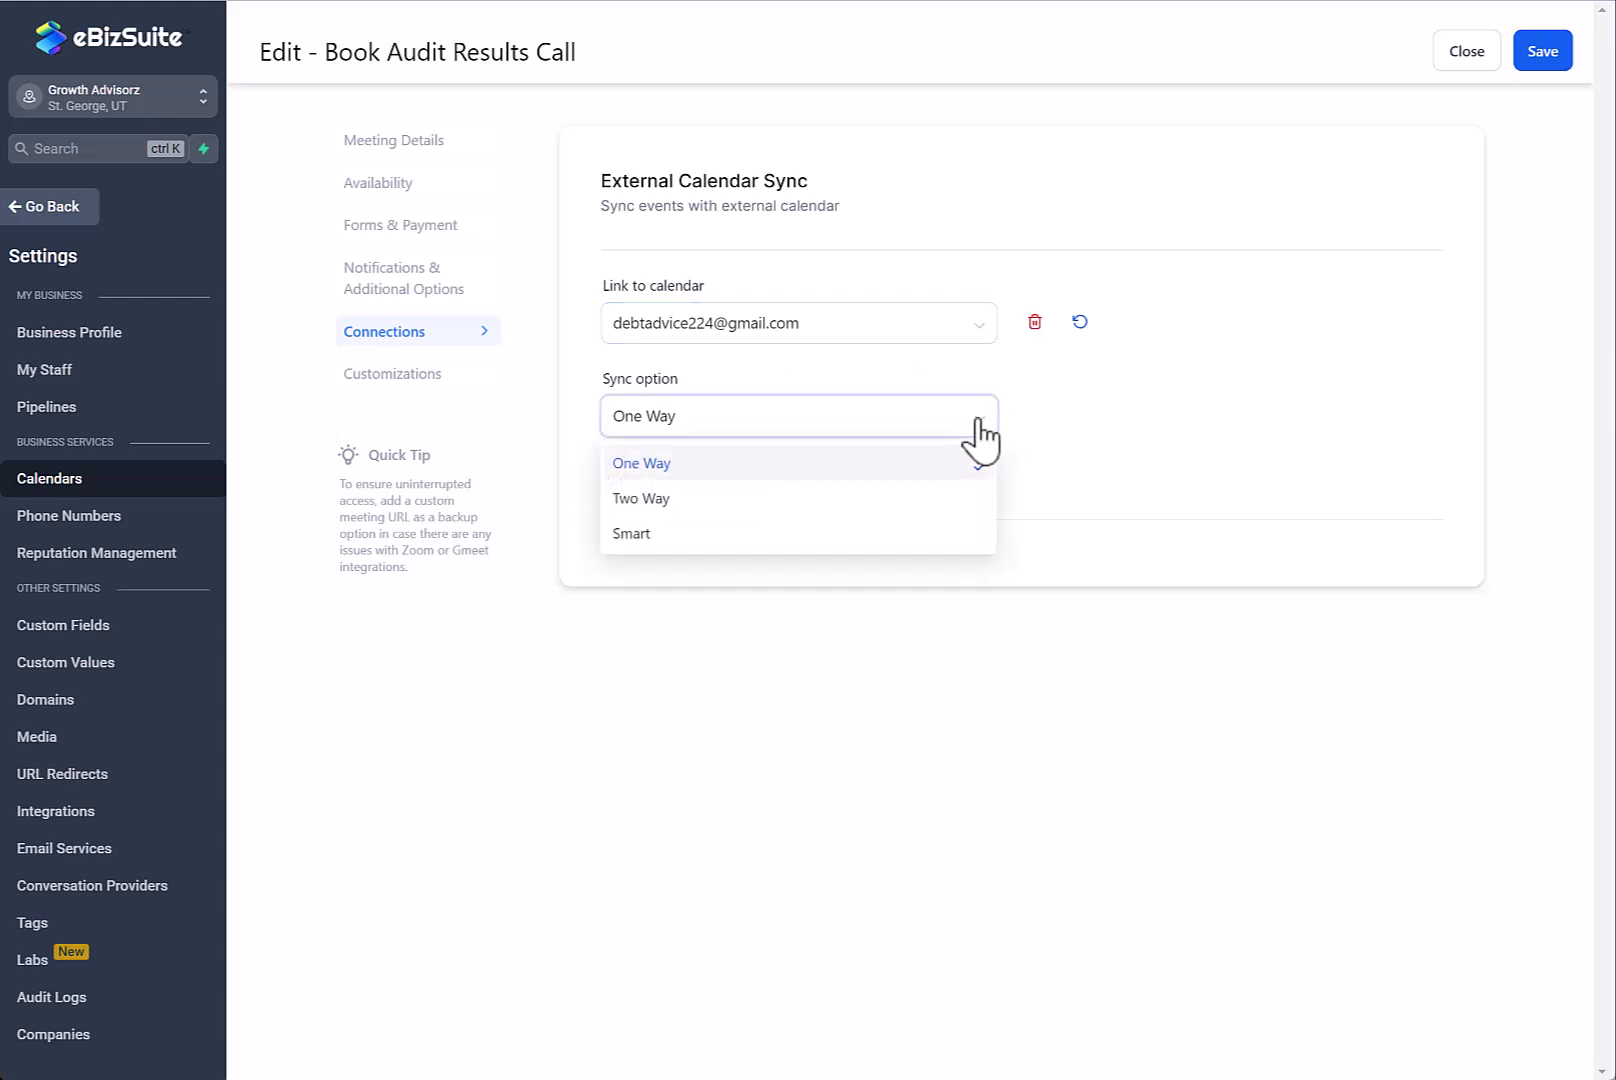
{"action": "left_click", "coordinate": [757, 498]}
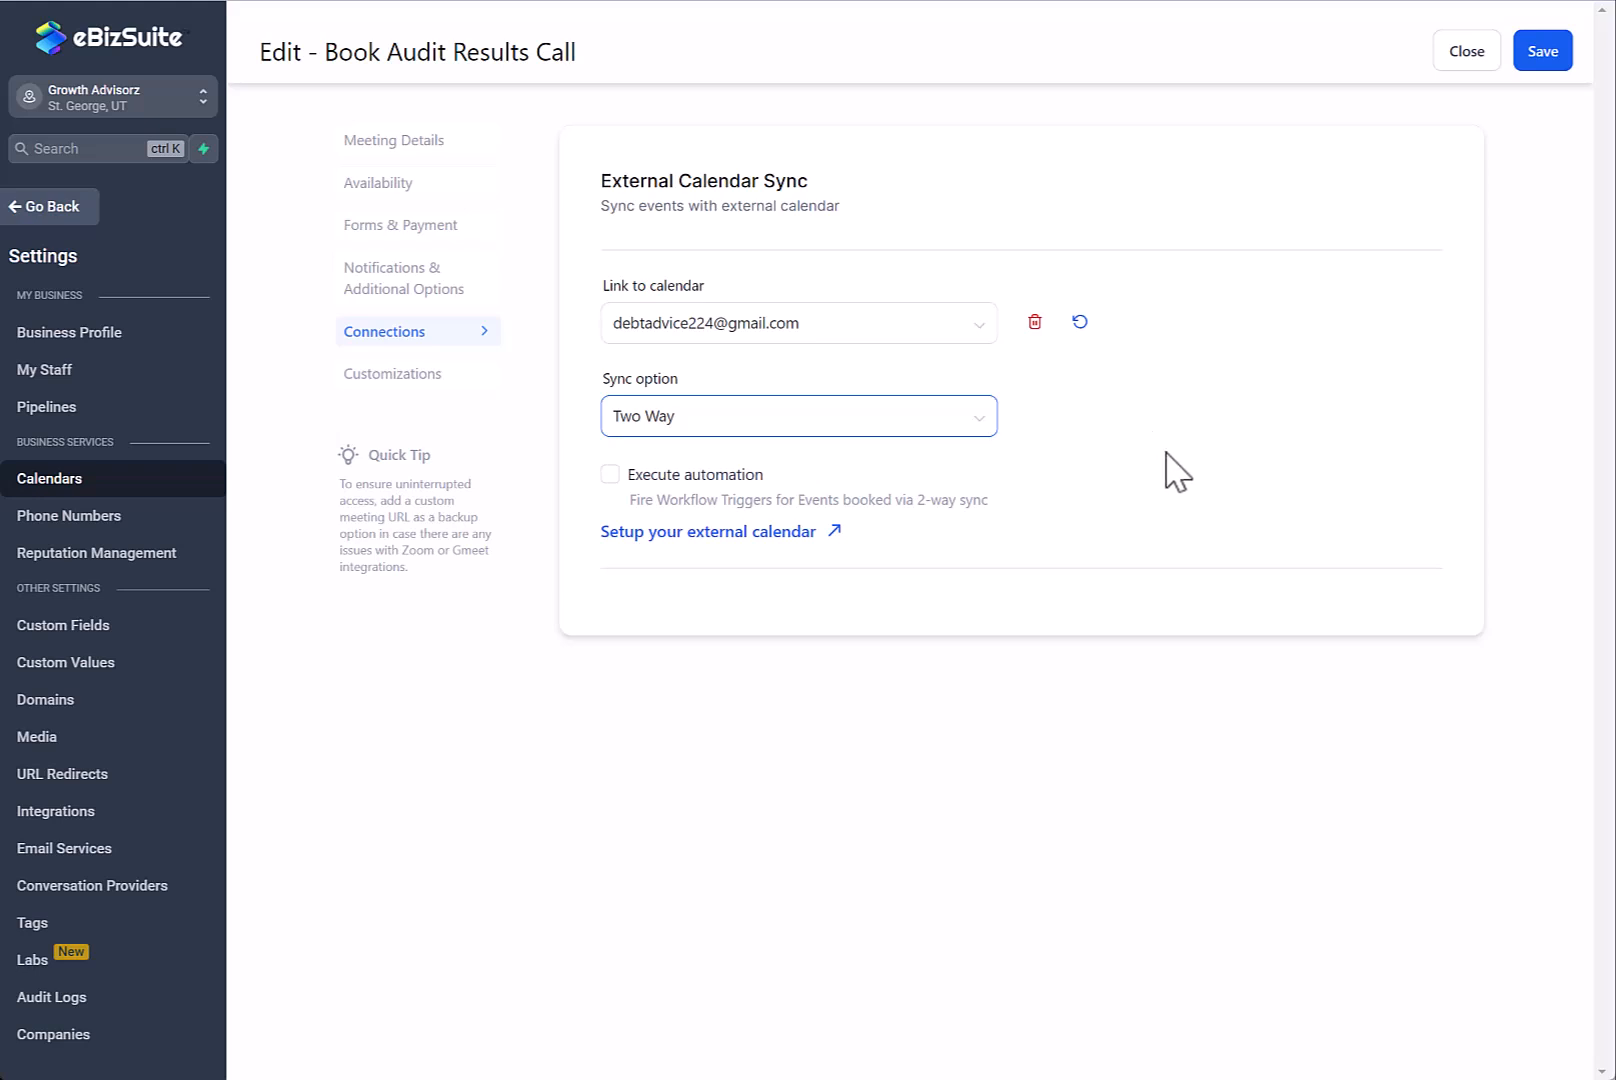
{"action": "left_click", "coordinate": [610, 474]}
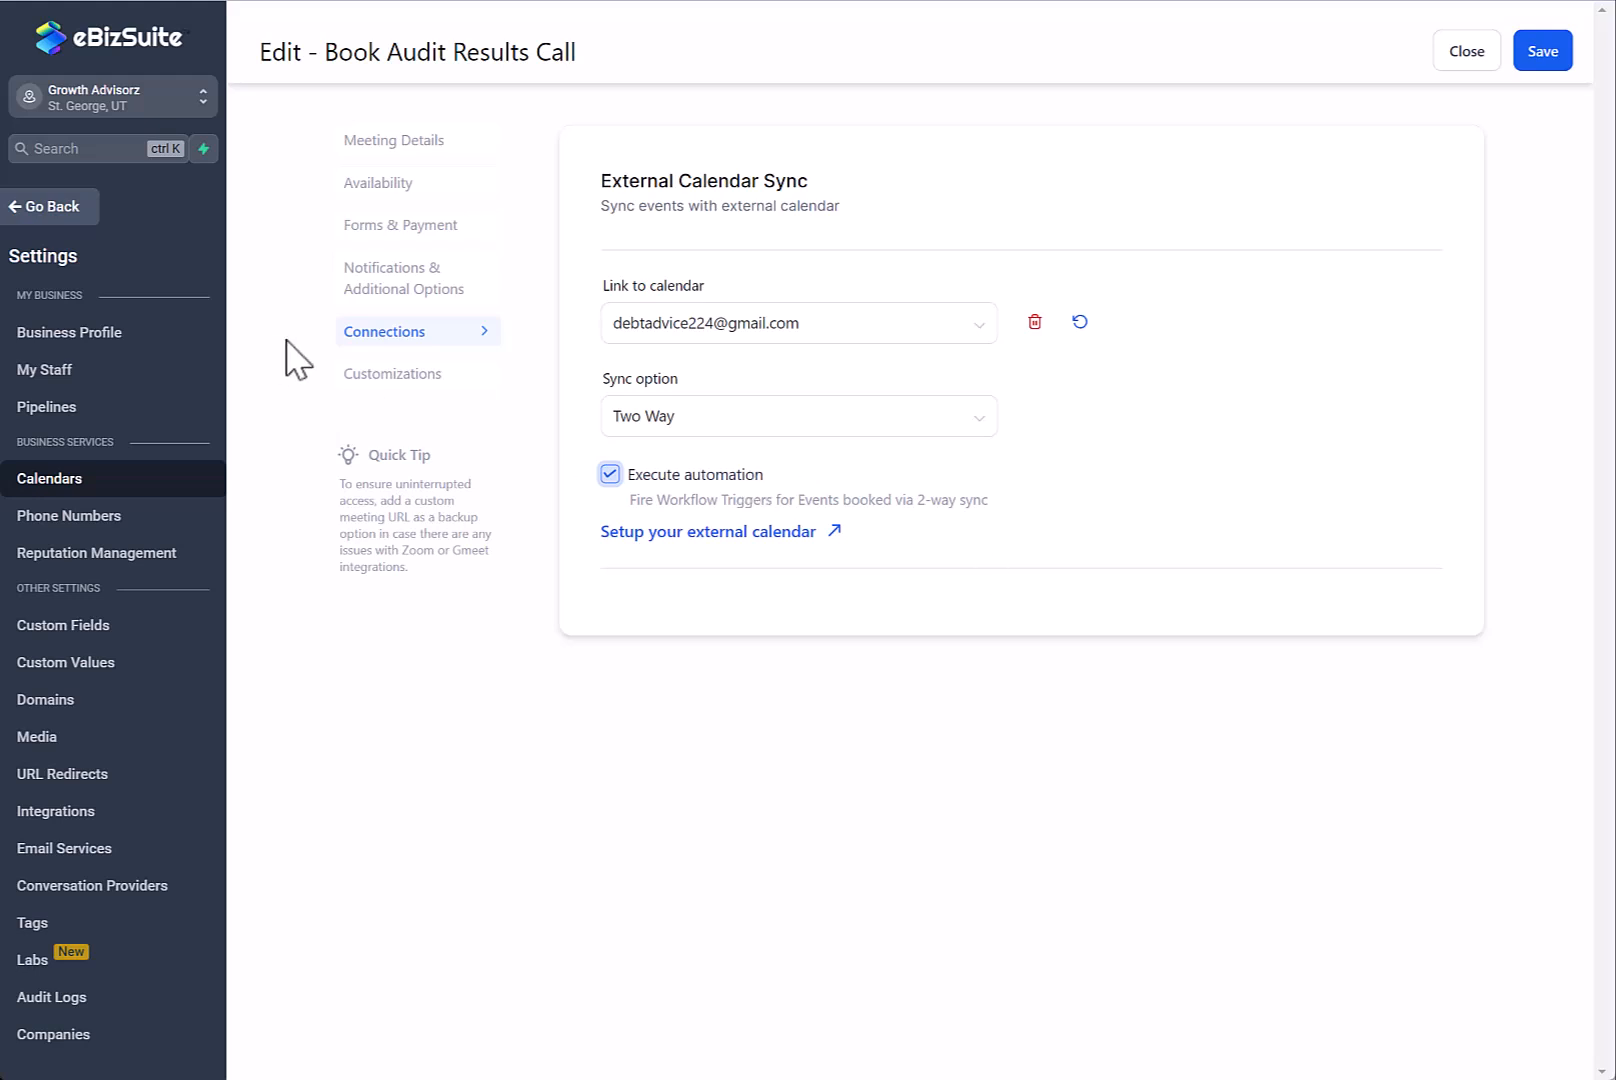
- View the calendar's customizations, try to save the calendar and close its editor
{"action": "left_click", "coordinate": [401, 375]}
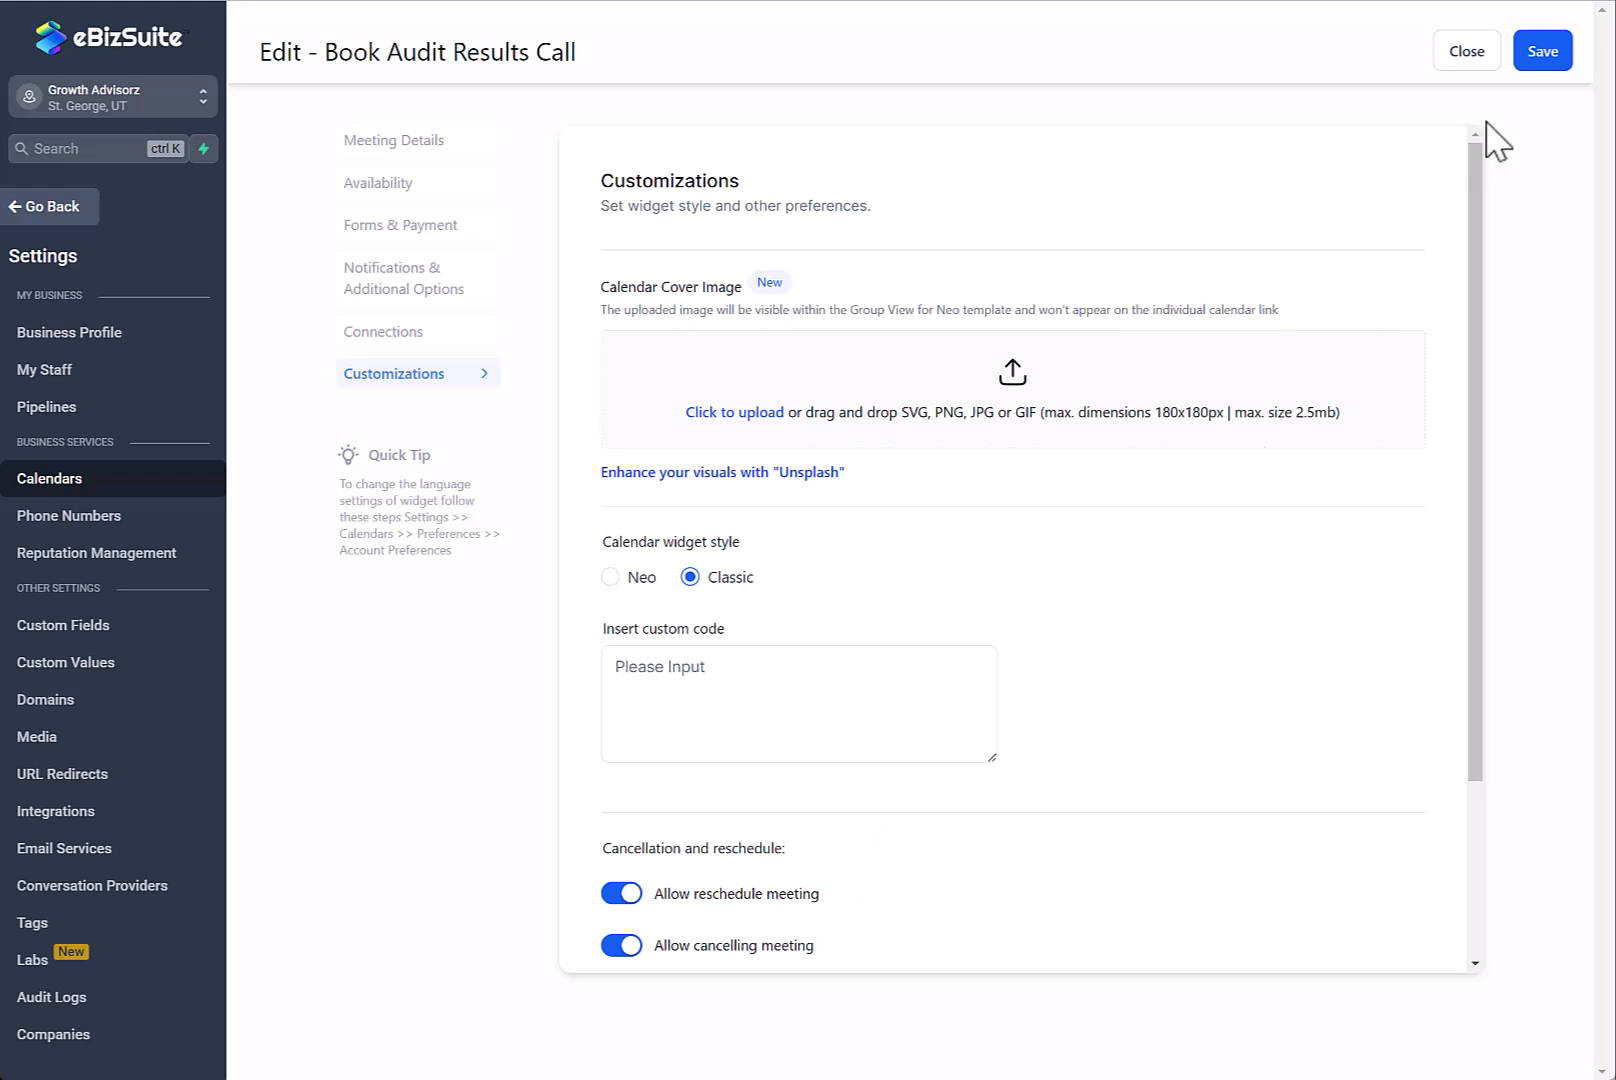
{"action": "left_click", "coordinate": [1540, 55]}
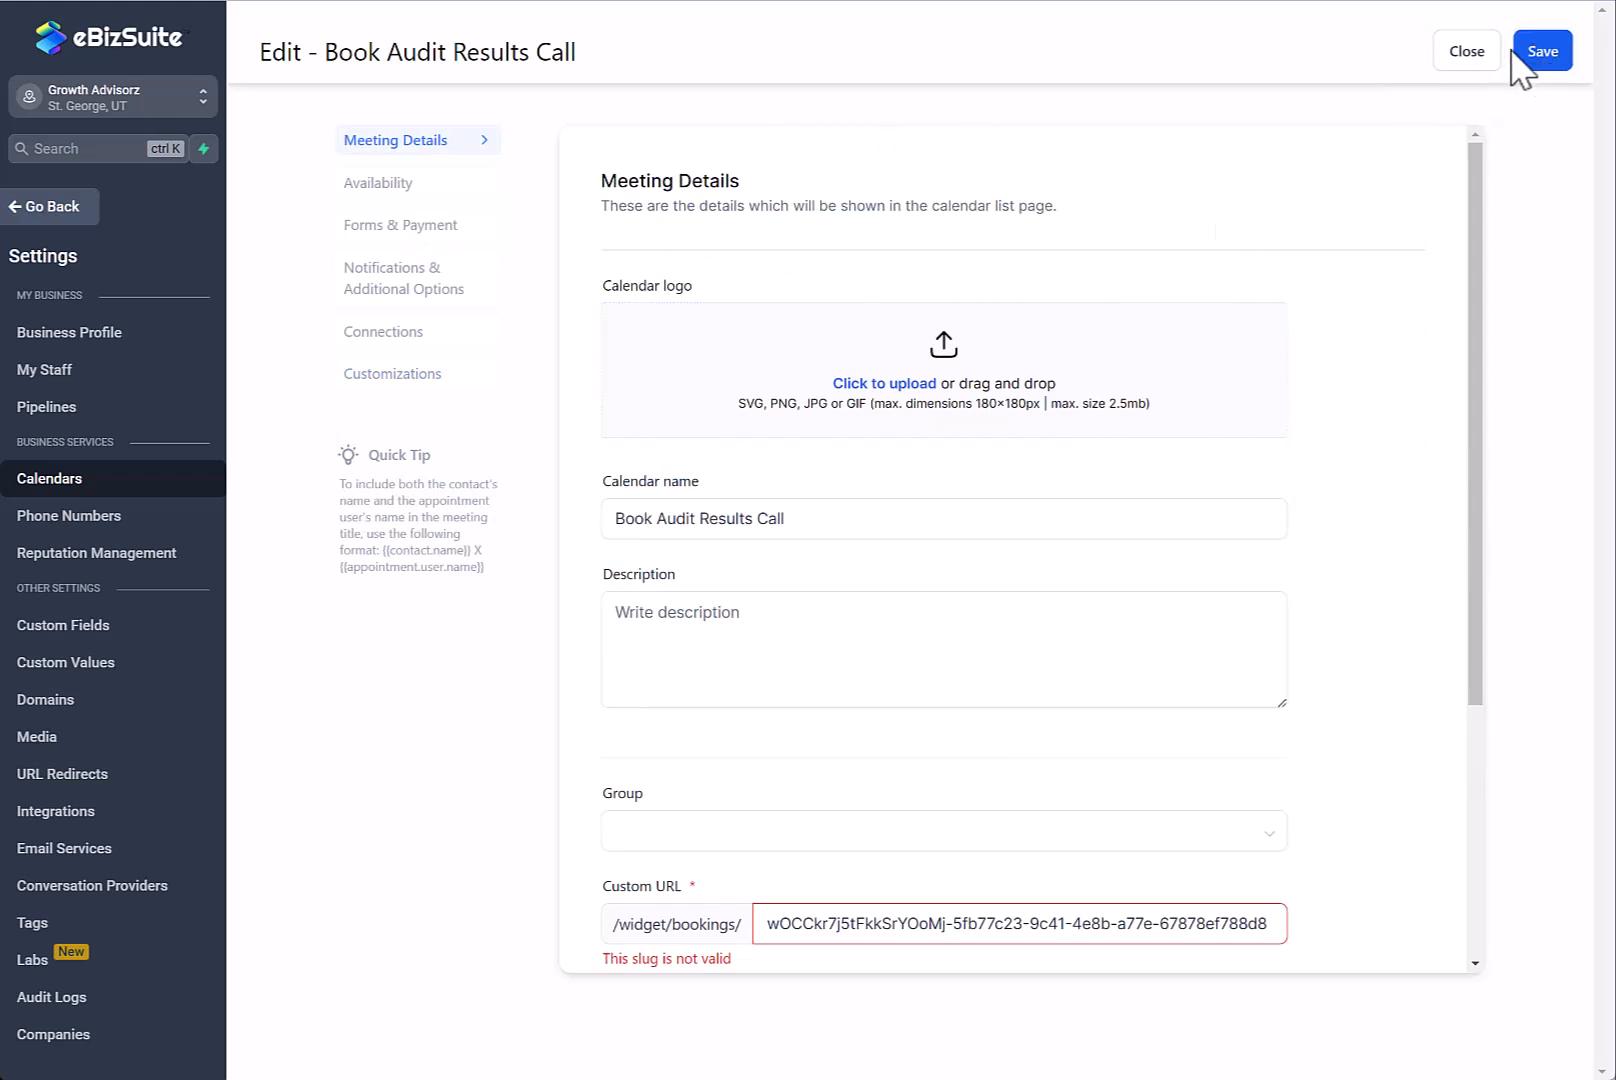
{"action": "left_click", "coordinate": [1462, 58]}
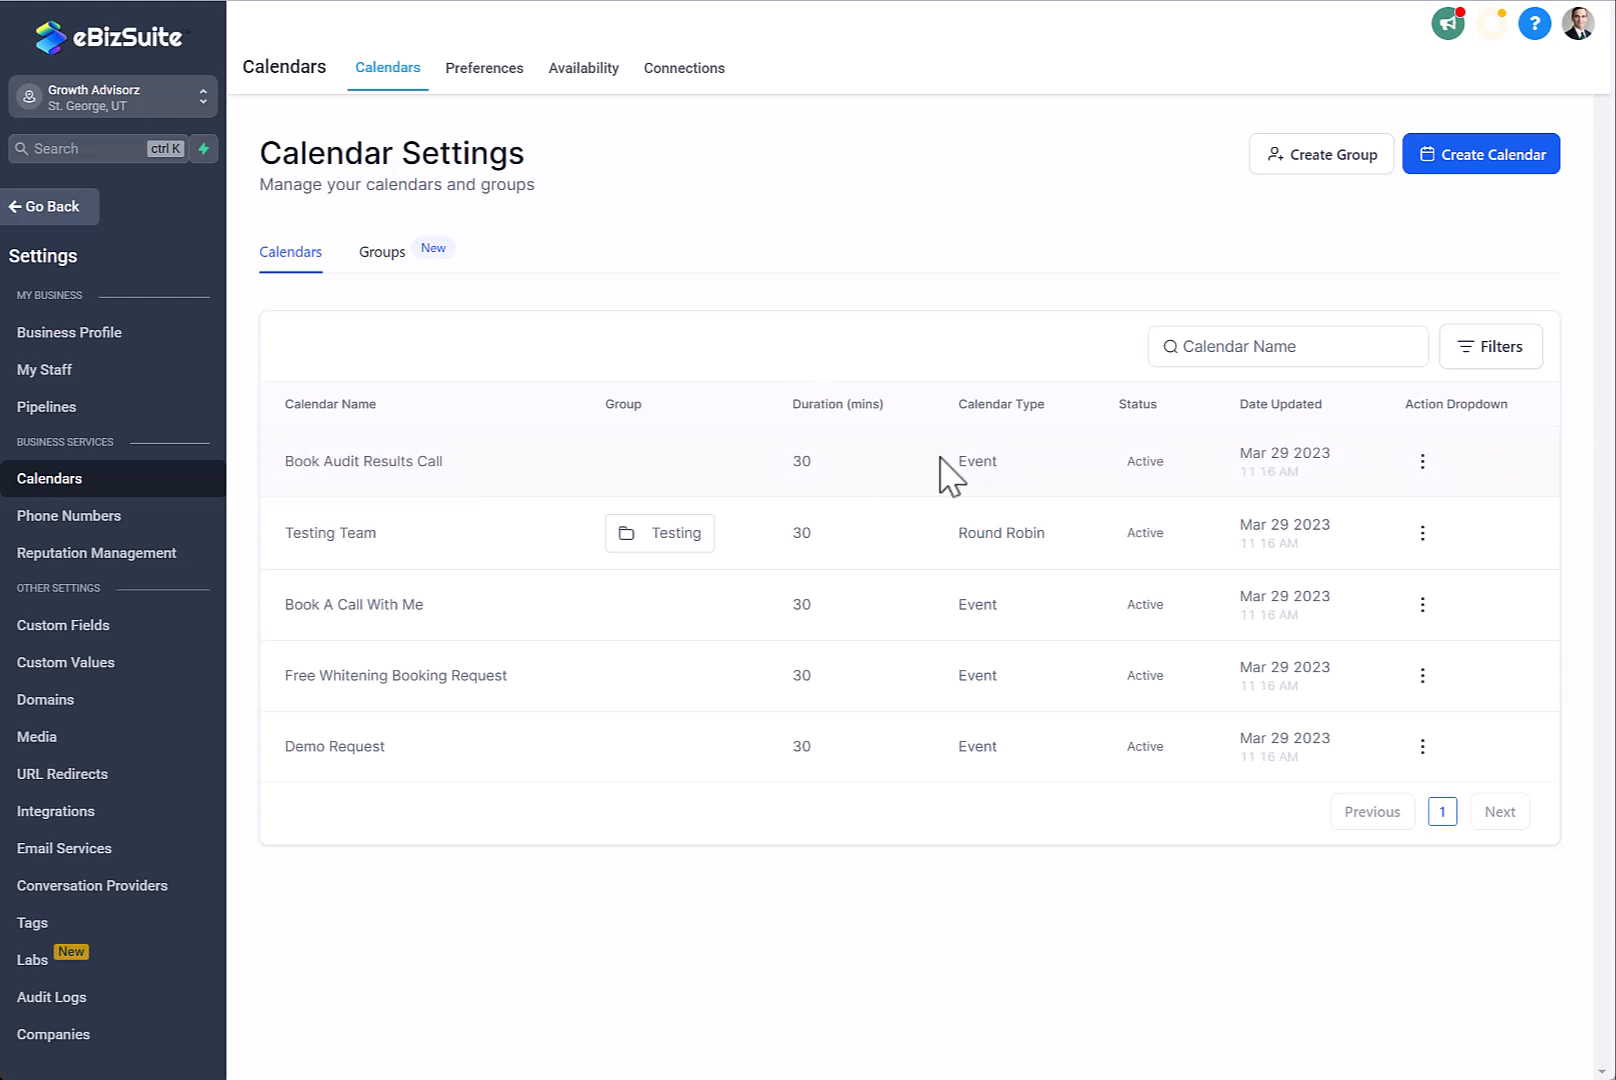
- Review the scheduling types offered for a new calendar and the actions available for the Book Audit Results Call calendar
{"action": "left_click", "coordinate": [1476, 160]}
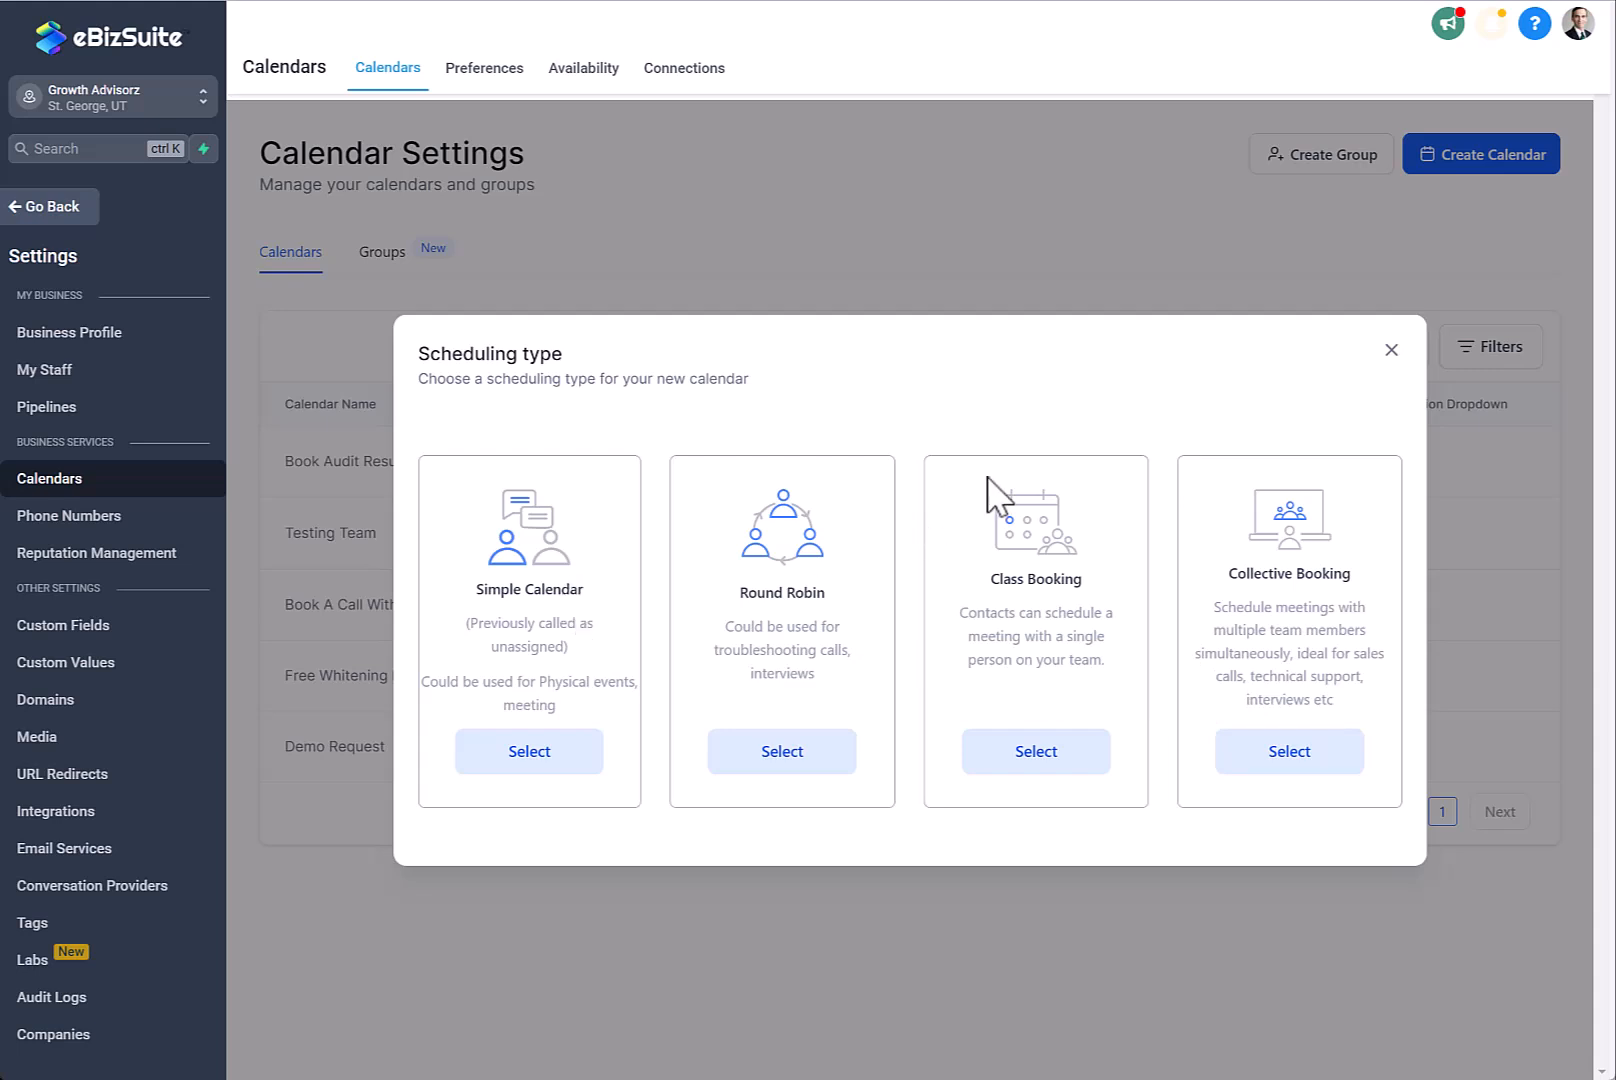
{"action": "left_click", "coordinate": [1392, 350]}
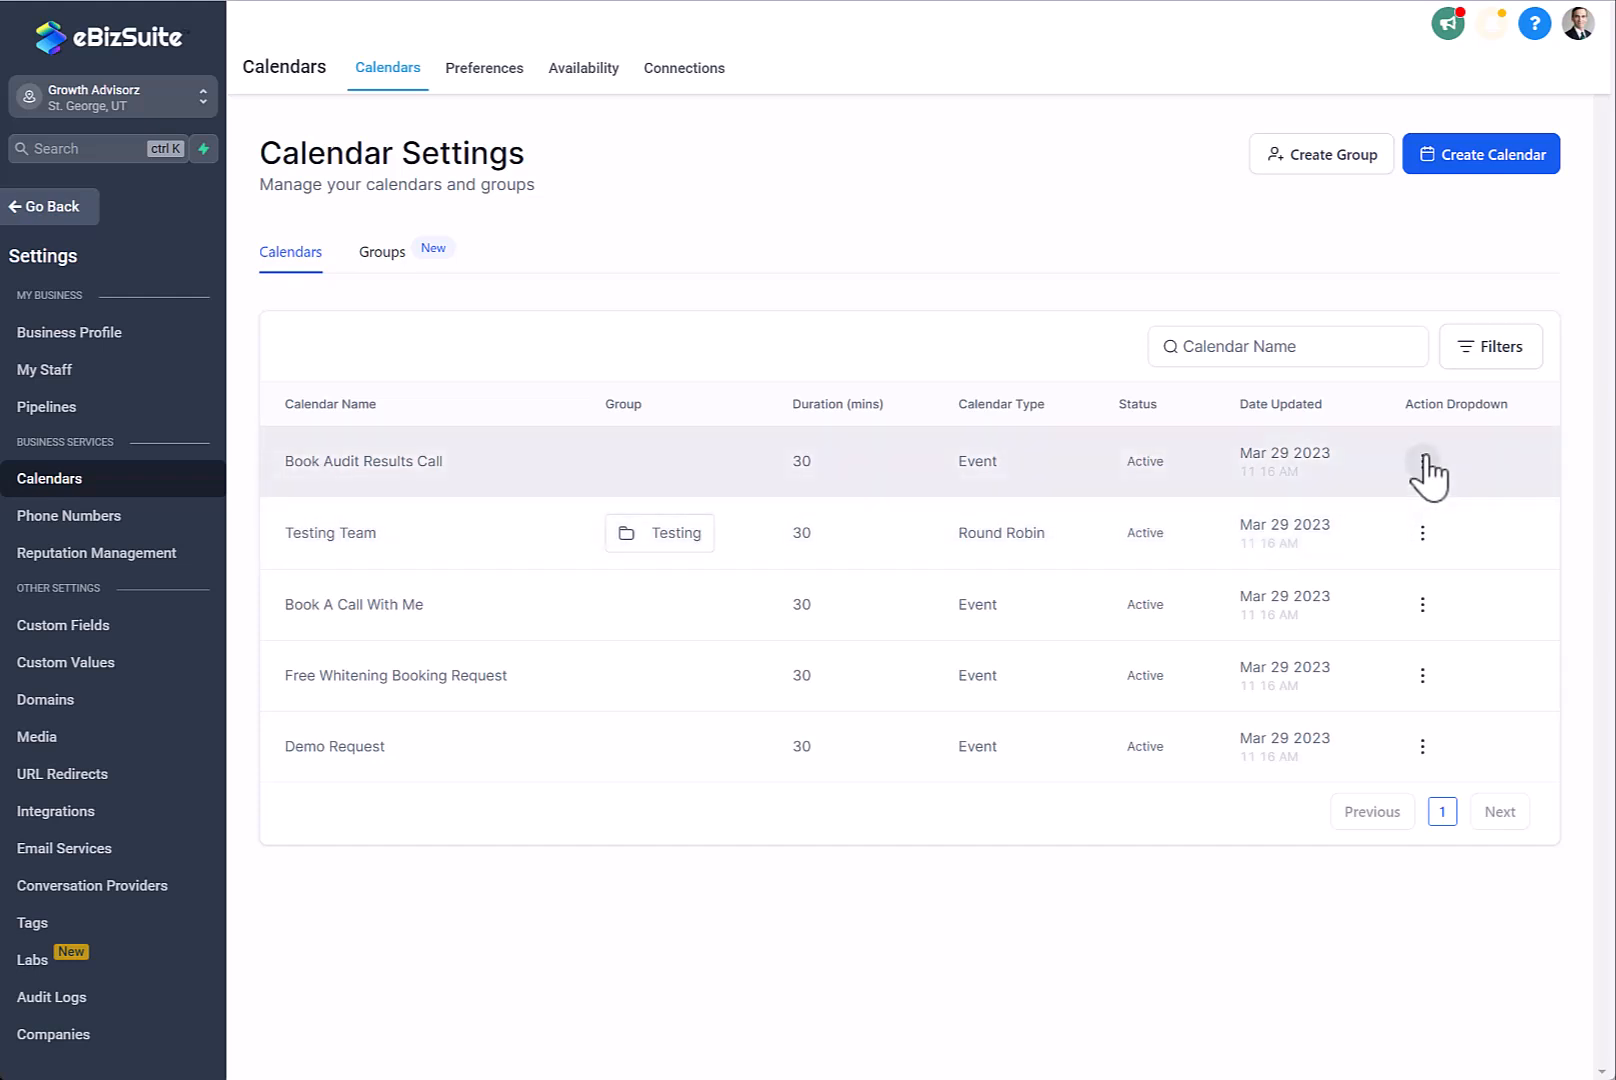
{"action": "left_click", "coordinate": [1422, 461]}
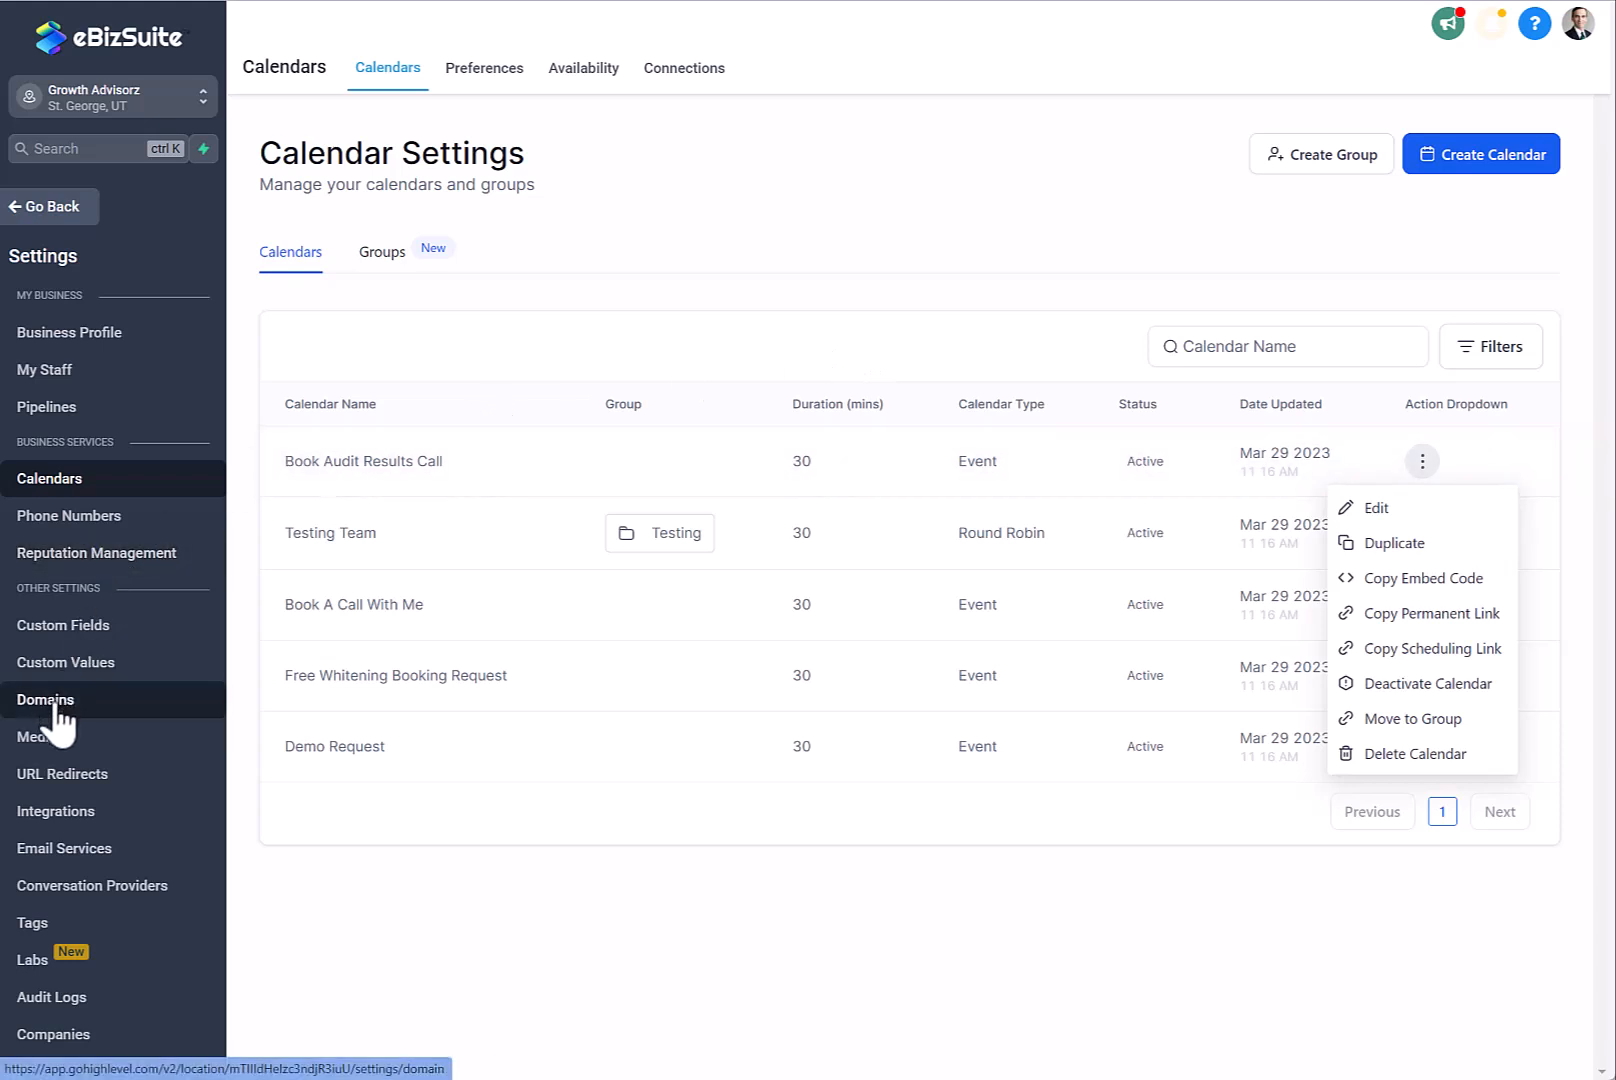
- Leave the settings and open the 7FigureLaunchSys funnel from the site funnels
{"action": "left_click", "coordinate": [55, 210]}
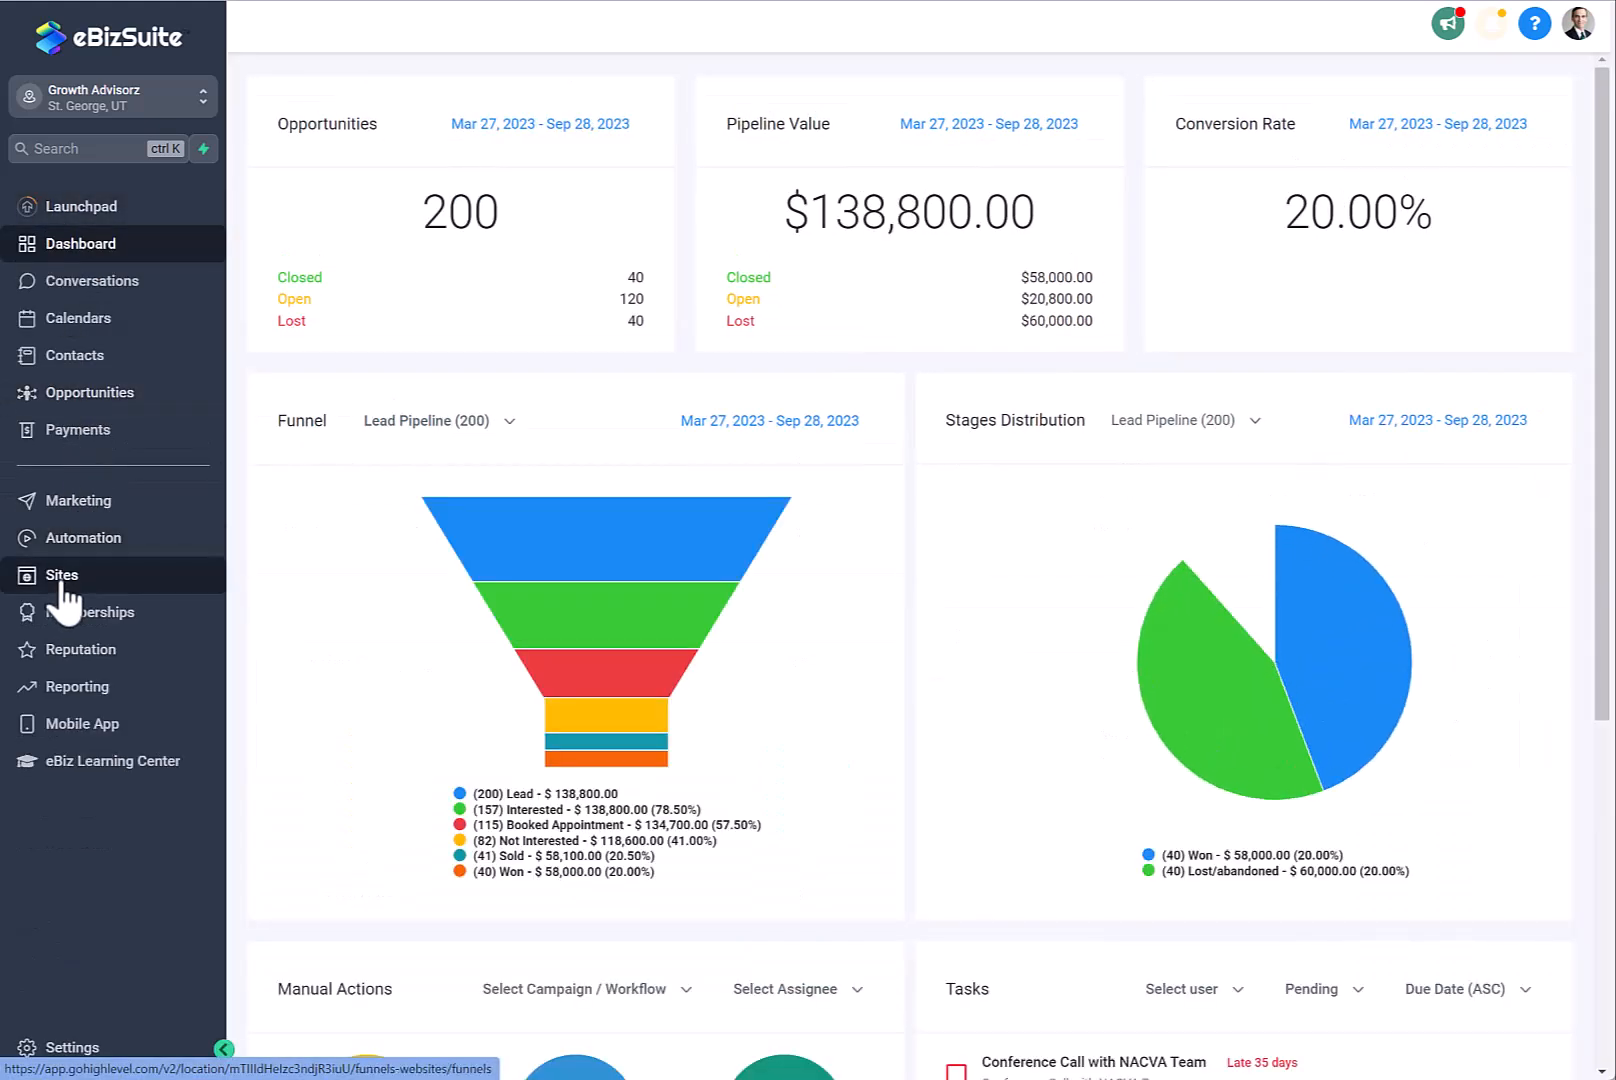
{"action": "left_click", "coordinate": [62, 590]}
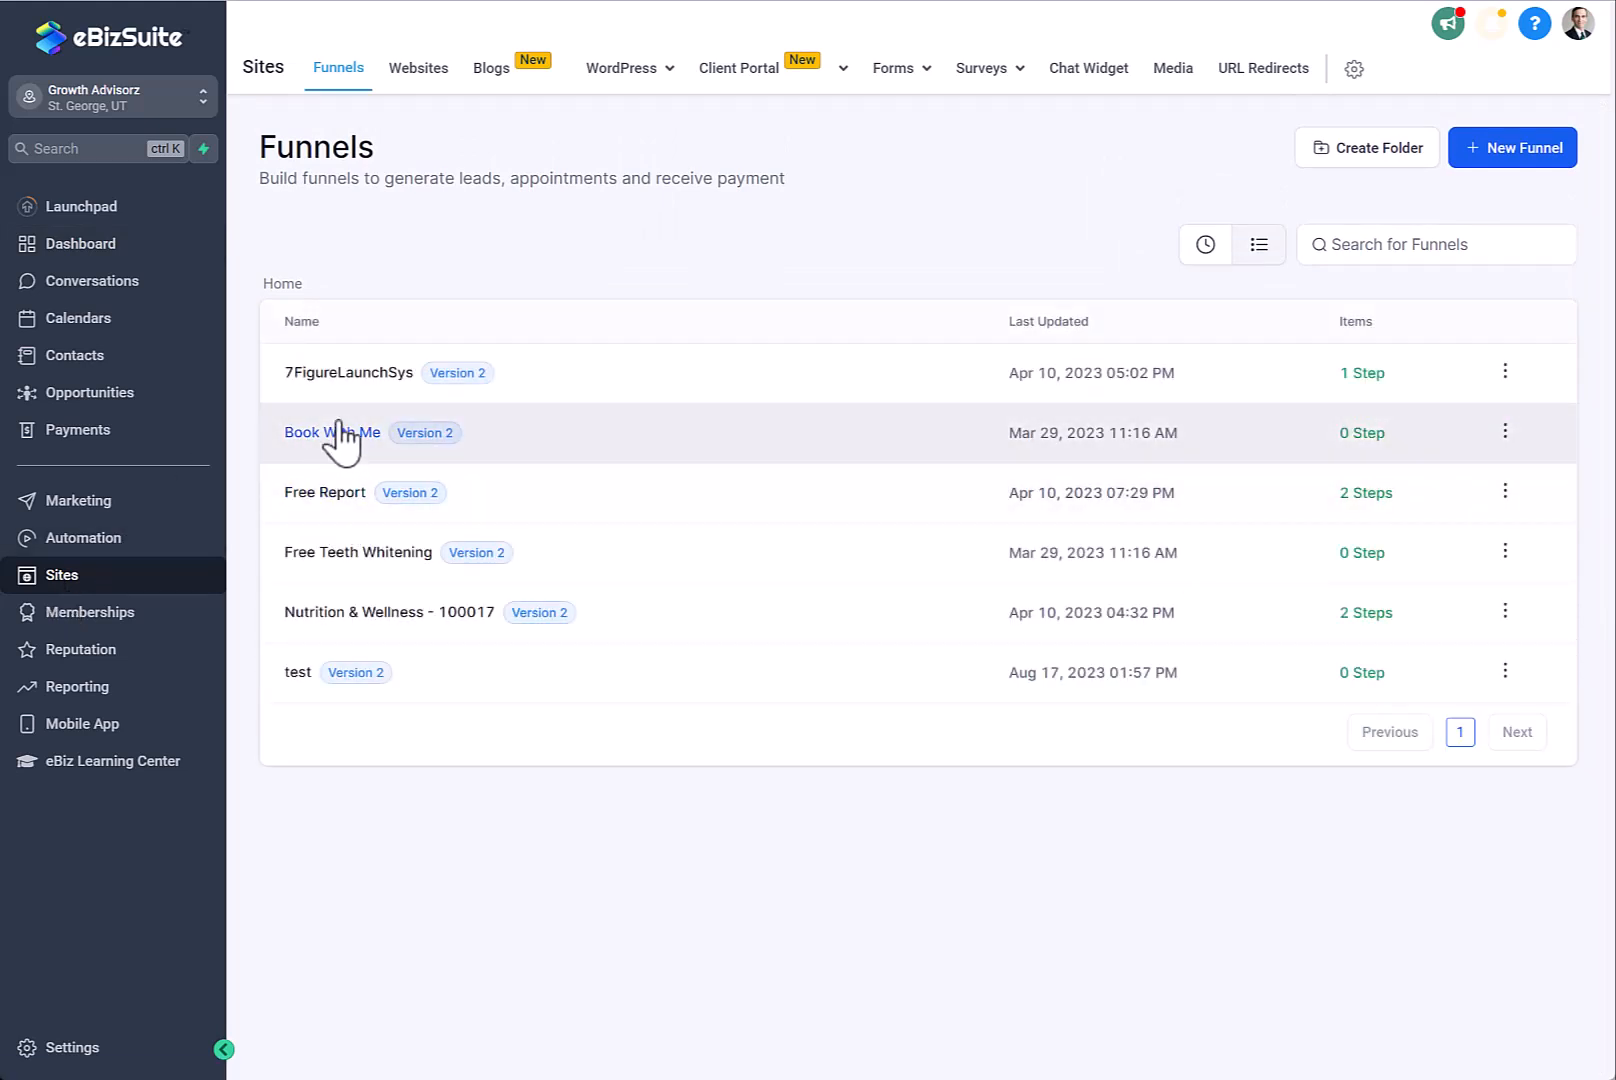
{"action": "left_click", "coordinate": [347, 373]}
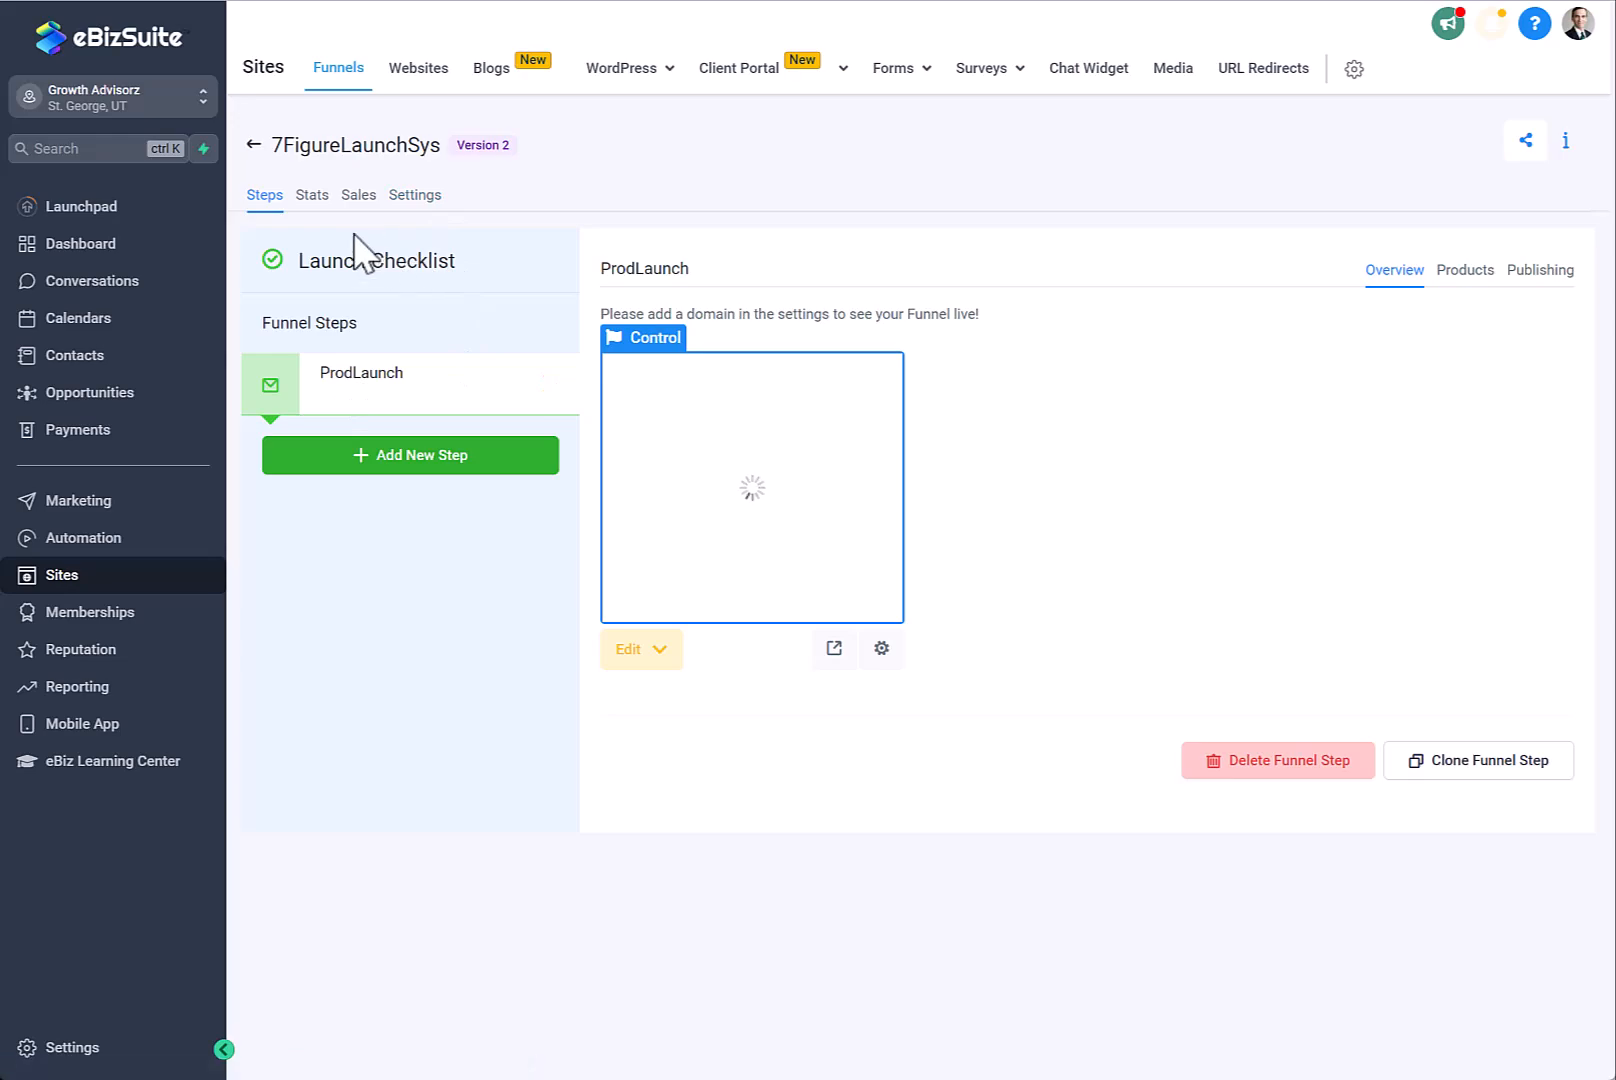
- Add a new funnel step with the page name Step2 and the path /step2a
{"action": "left_click", "coordinate": [393, 461]}
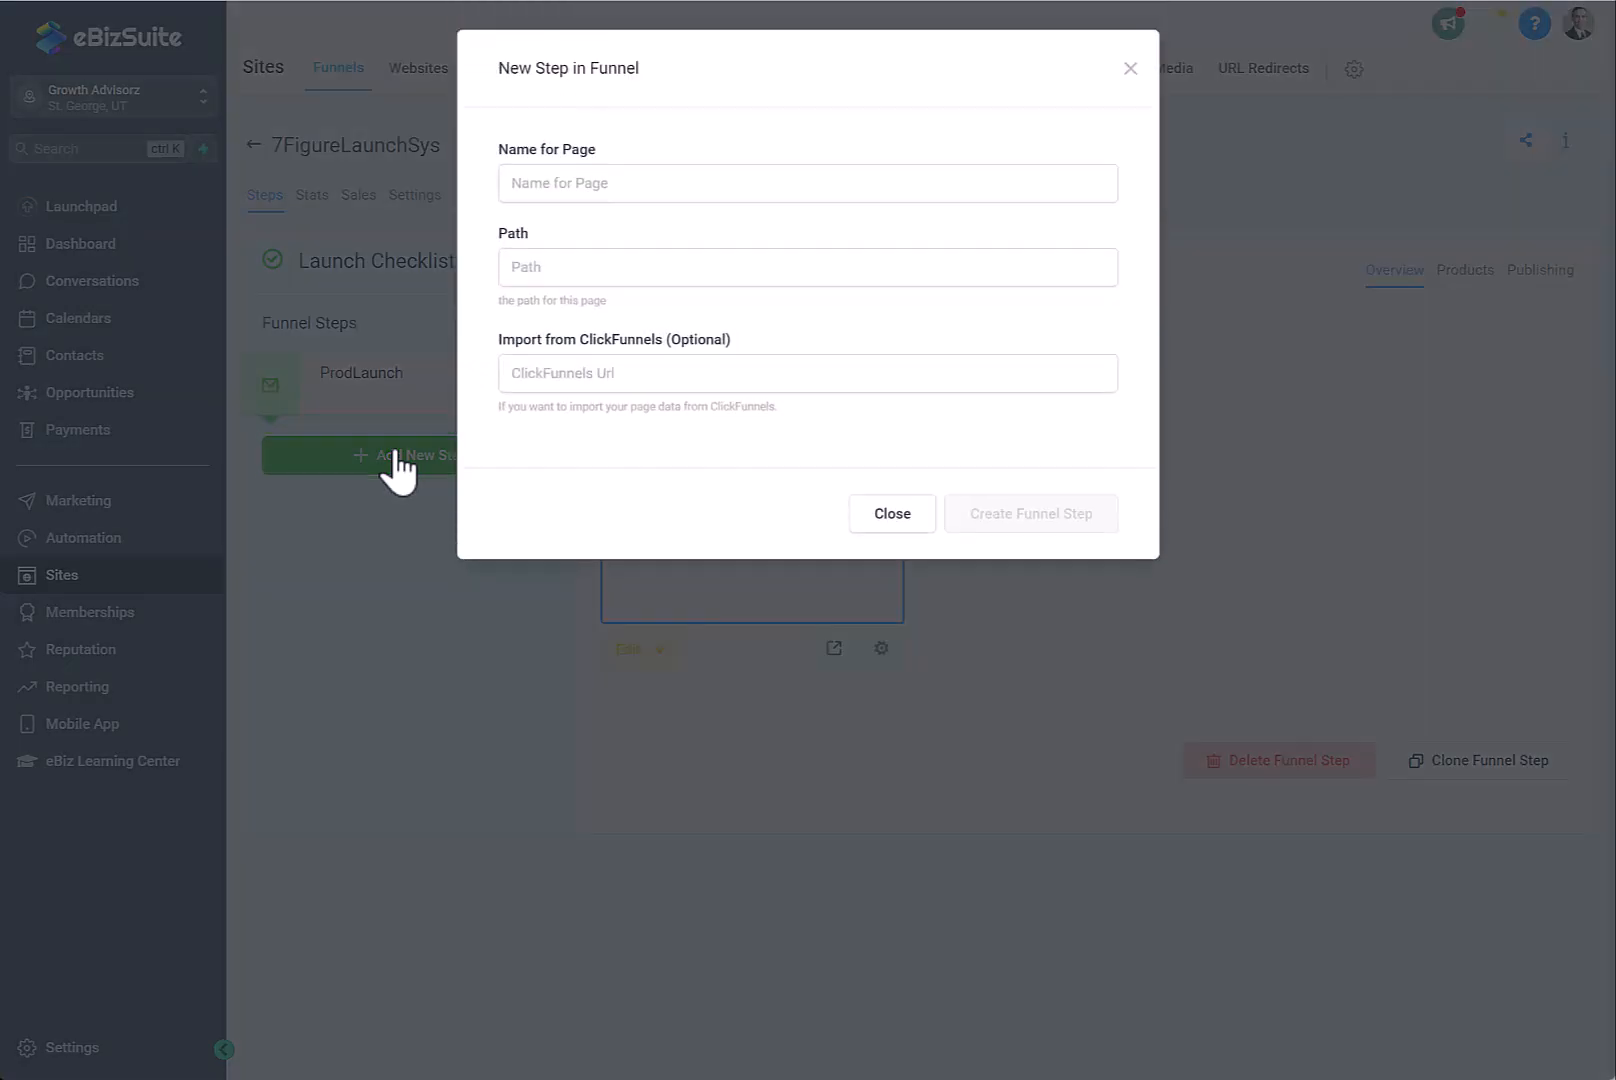
{"action": "left_click", "coordinate": [598, 182]}
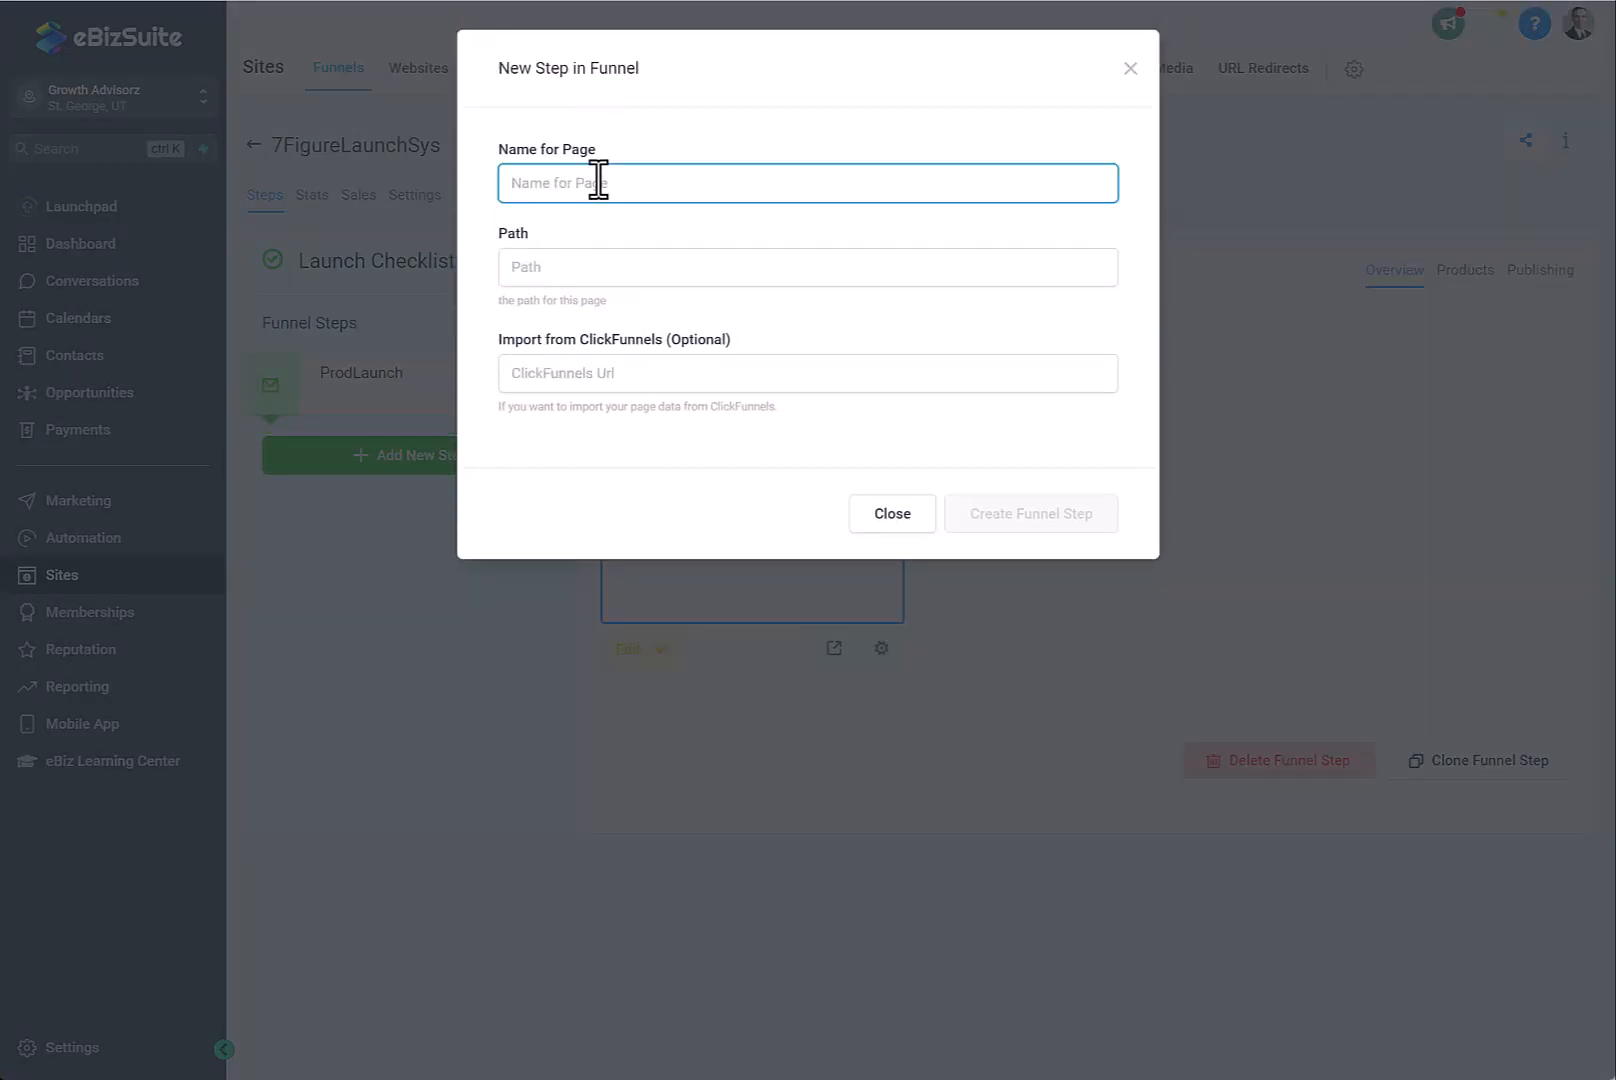
{"action": "type", "text": "Step2"}
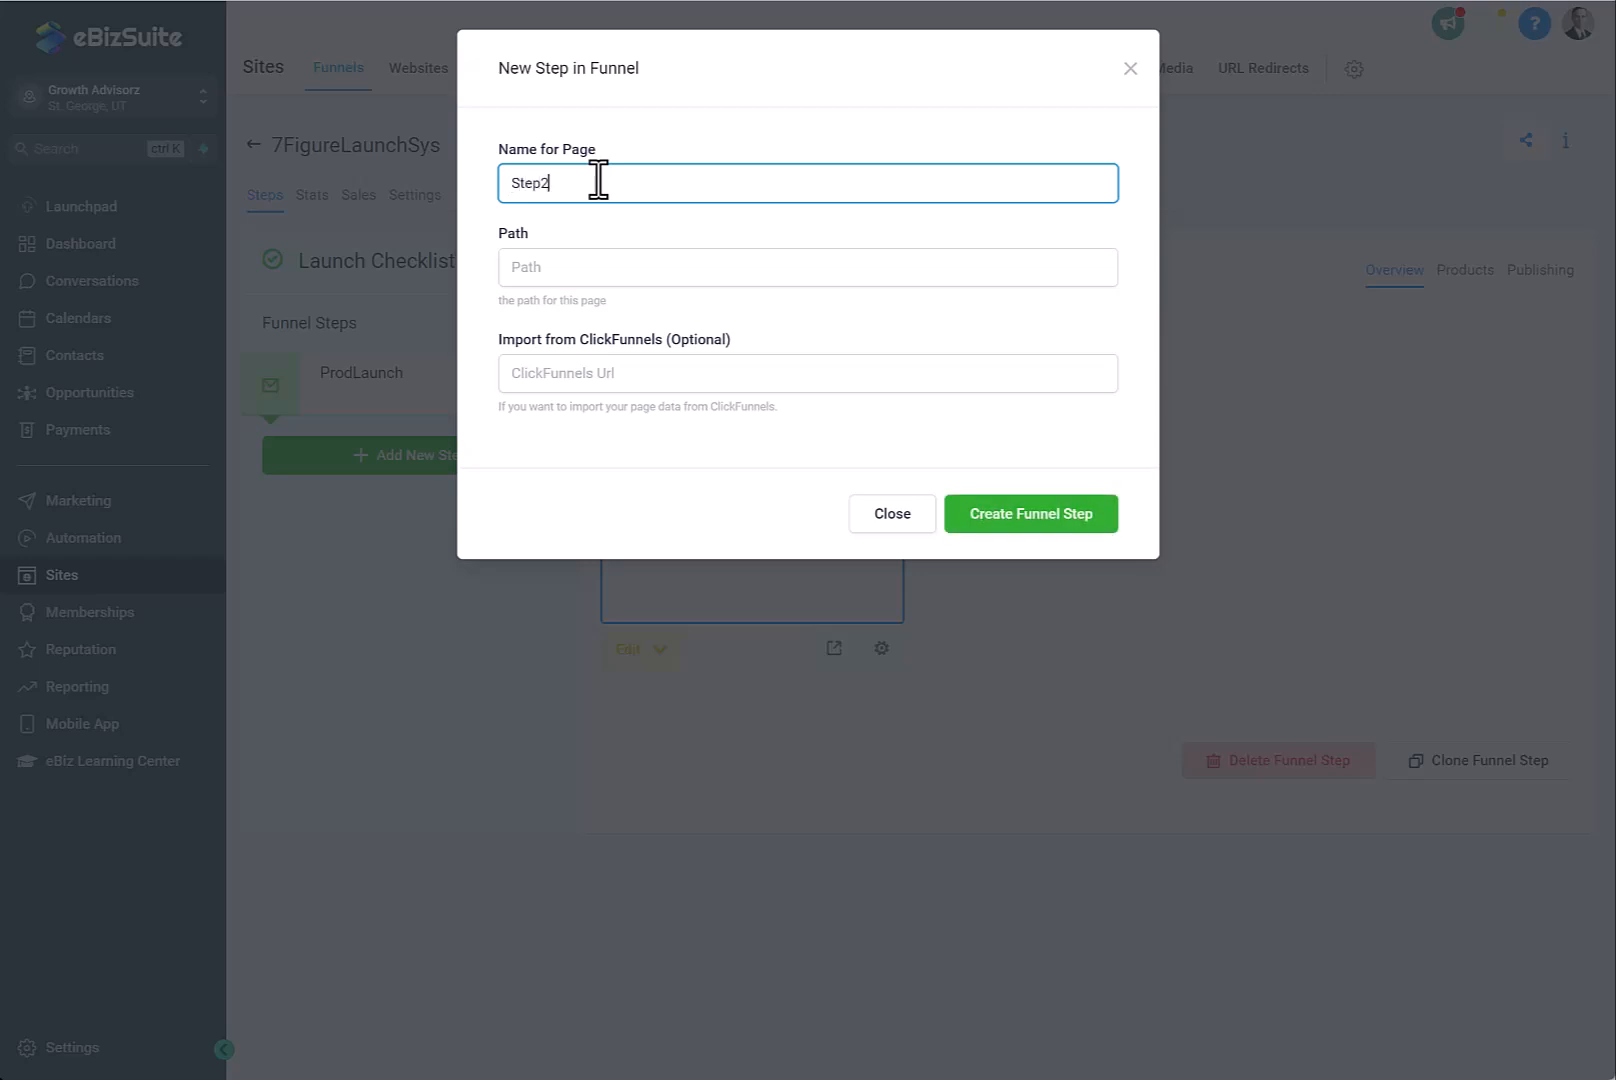
{"action": "left_click", "coordinate": [558, 267]}
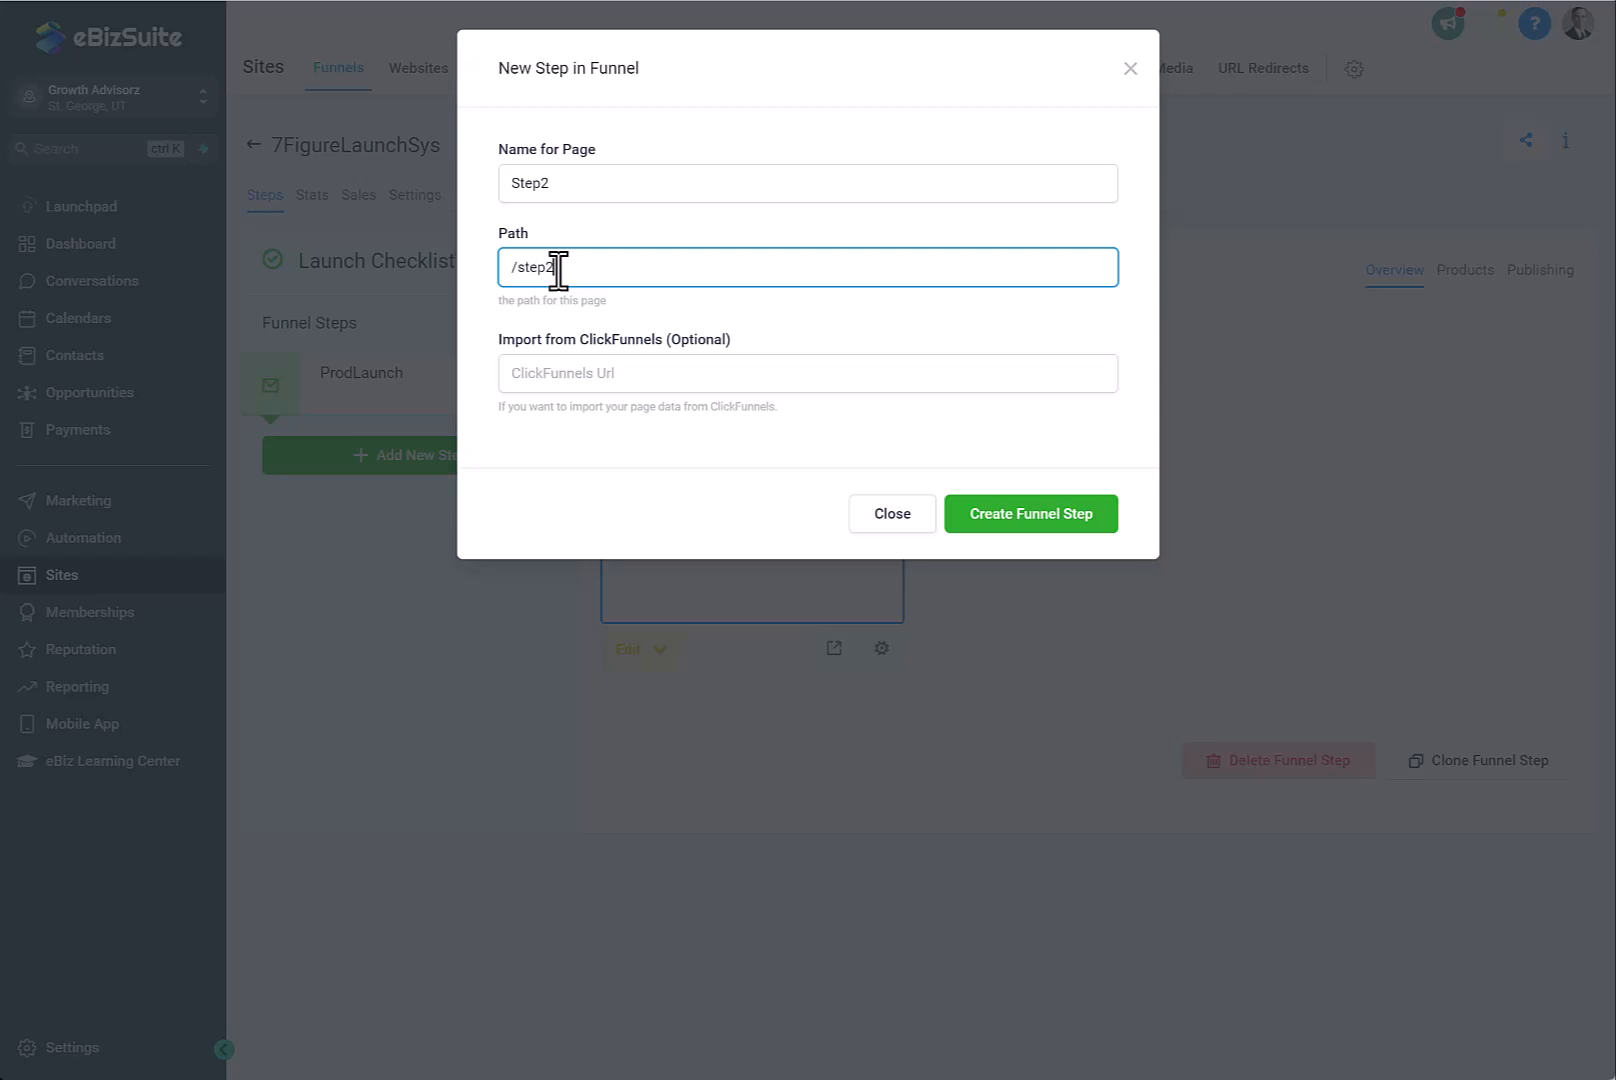
{"action": "type", "text": "a"}
{"action": "left_click", "coordinate": [1035, 515]}
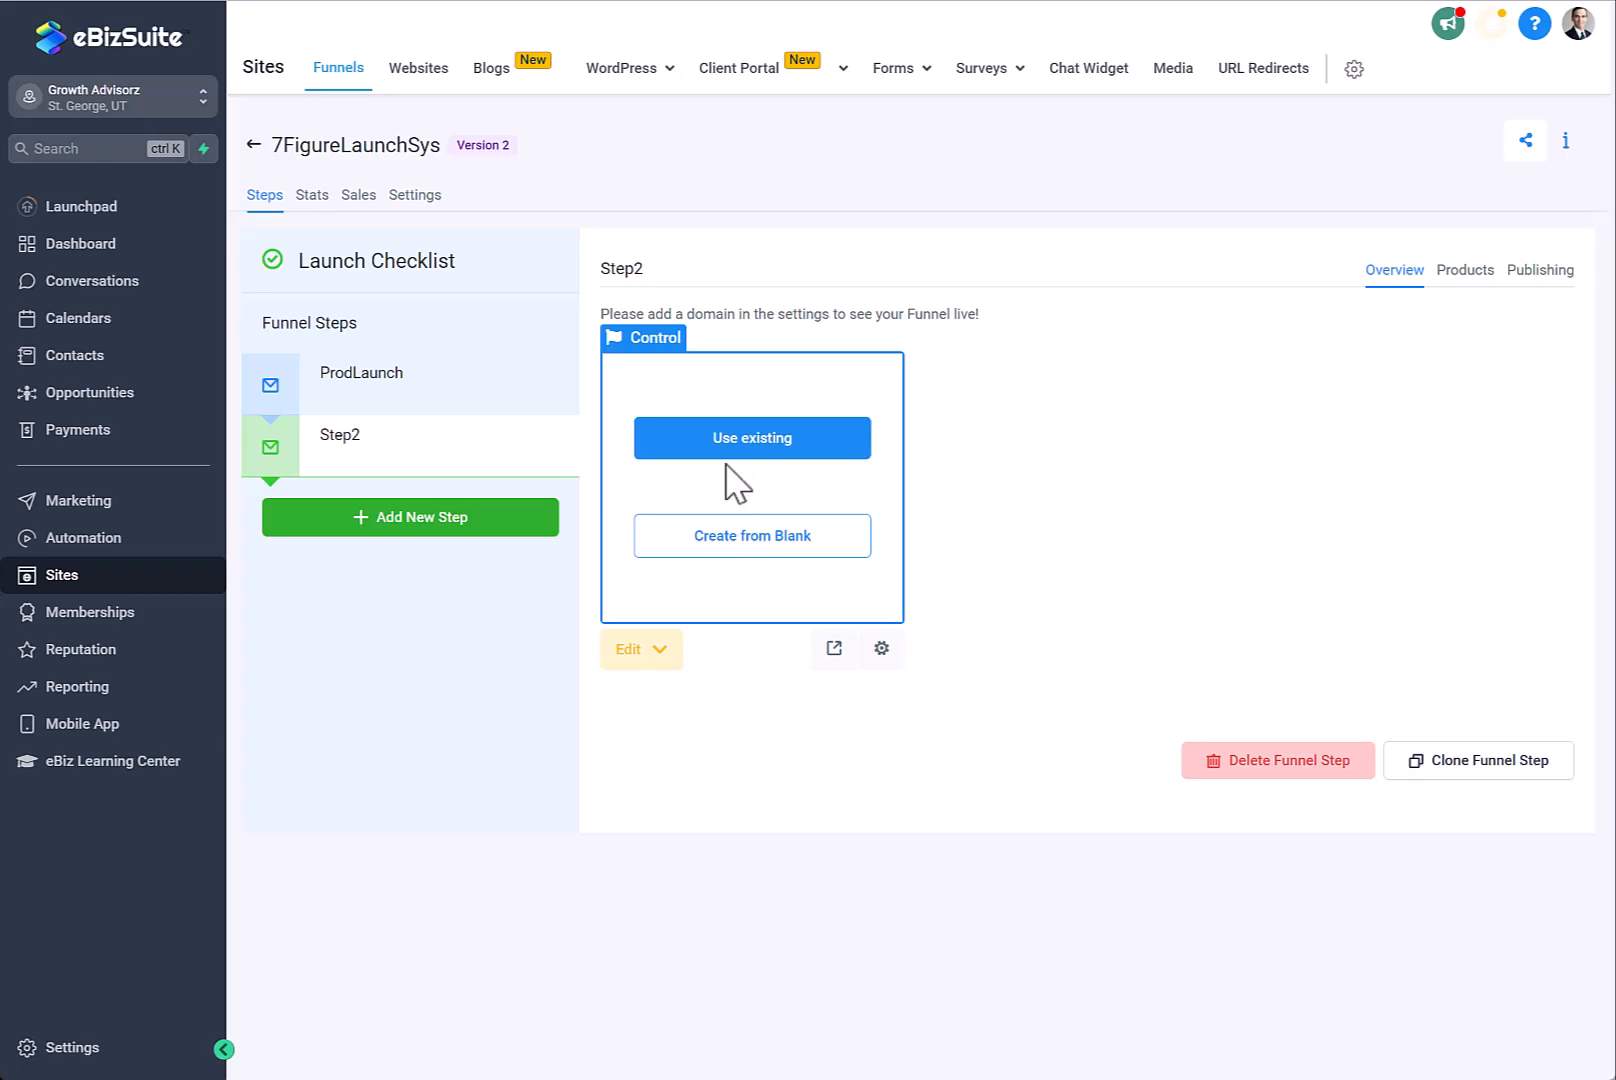
- Import the FreeReport step of the existing Free Report funnel into Step2 and open the page for editing
{"action": "left_click", "coordinate": [726, 458]}
{"action": "left_click", "coordinate": [775, 306]}
{"action": "left_click", "coordinate": [716, 372]}
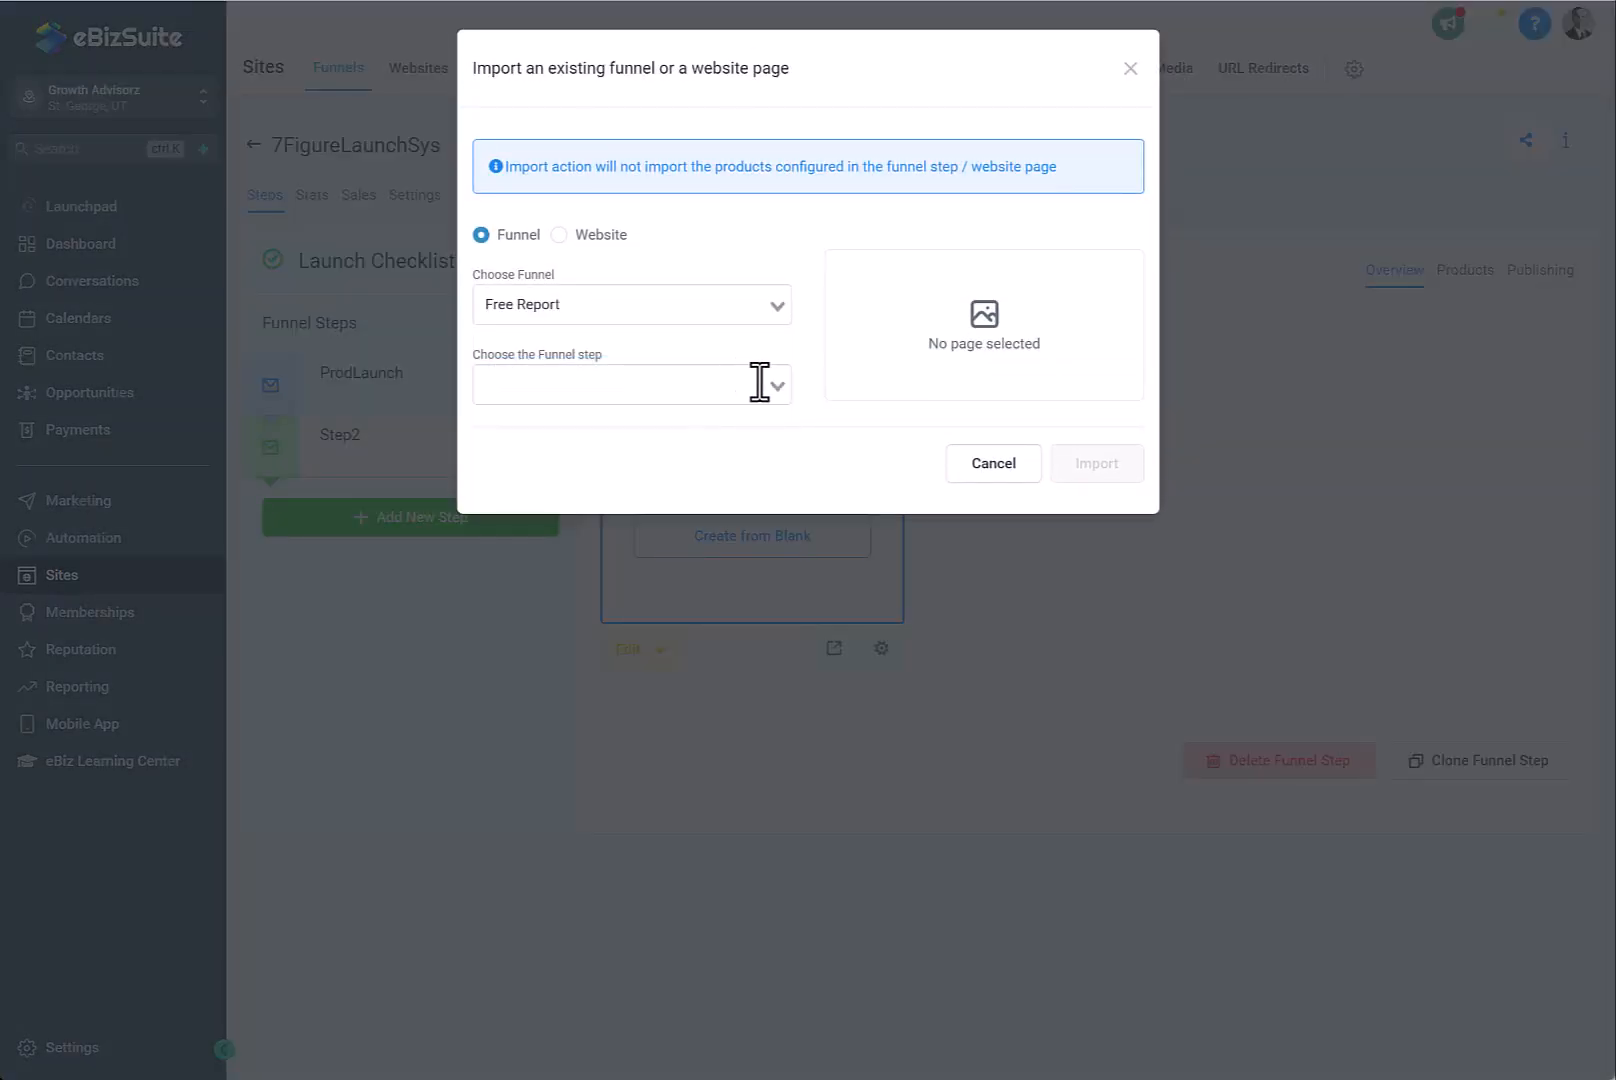
{"action": "left_click", "coordinate": [770, 388]}
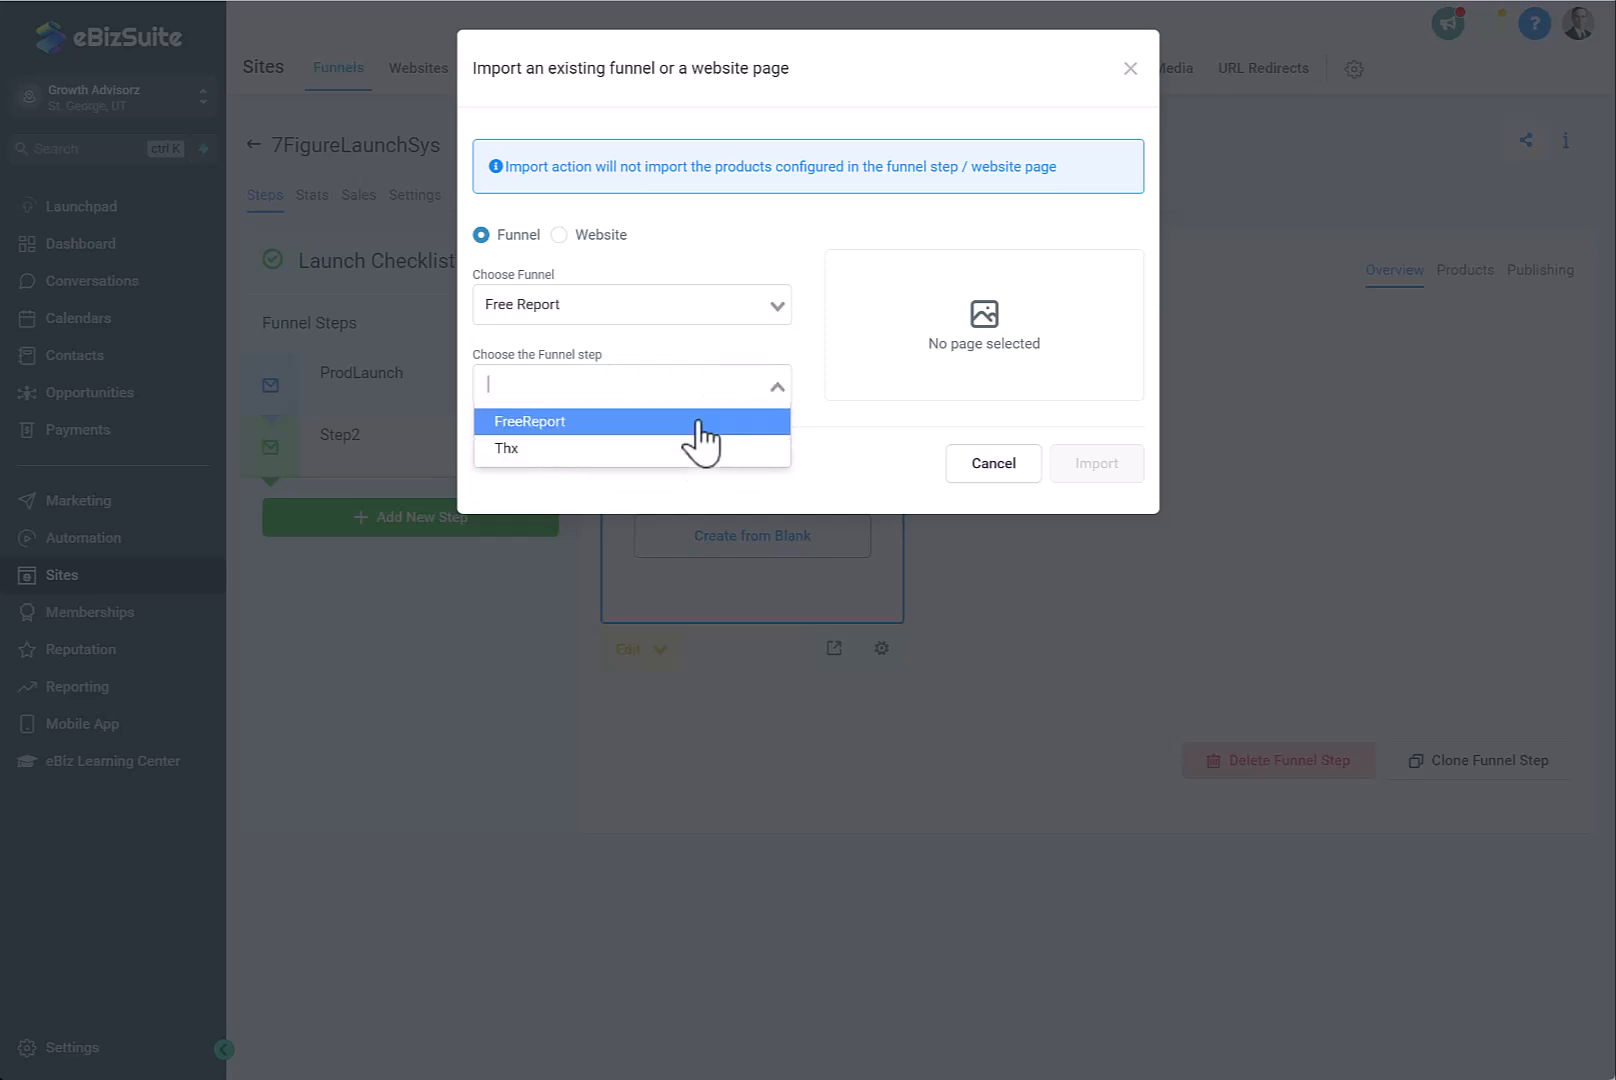
{"action": "left_click", "coordinate": [705, 421]}
{"action": "left_click", "coordinate": [1070, 470]}
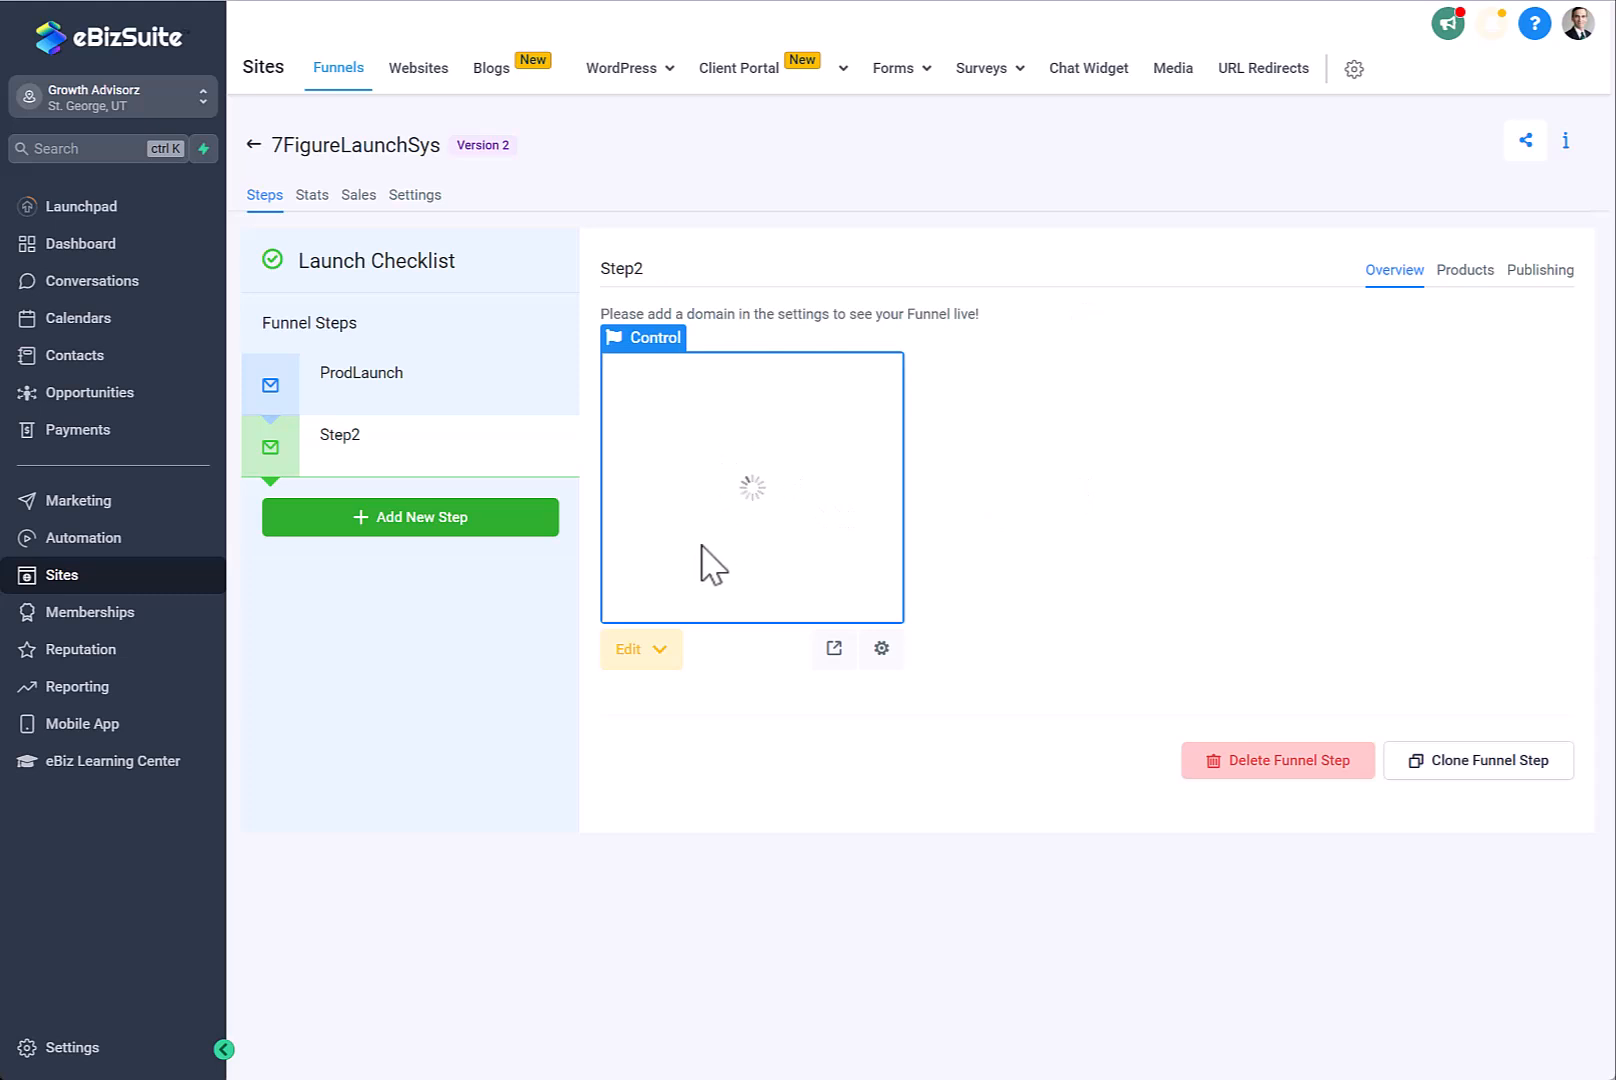
{"action": "left_click", "coordinate": [636, 655]}
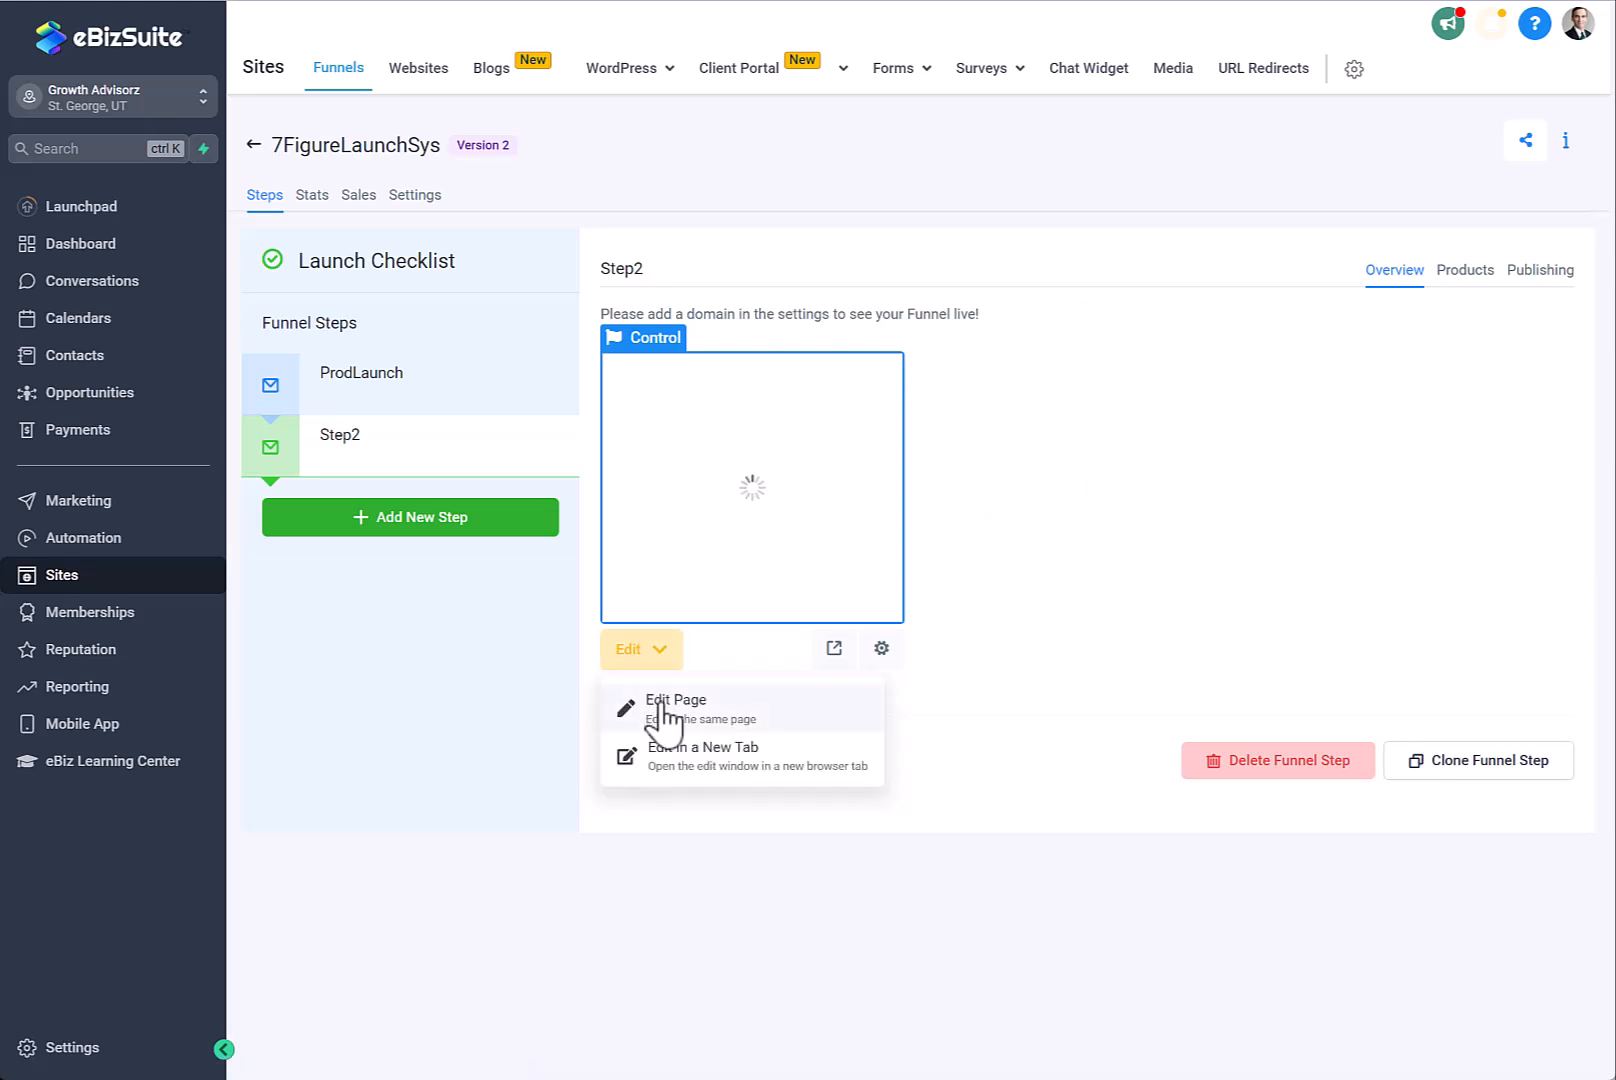
{"action": "left_click", "coordinate": [660, 708]}
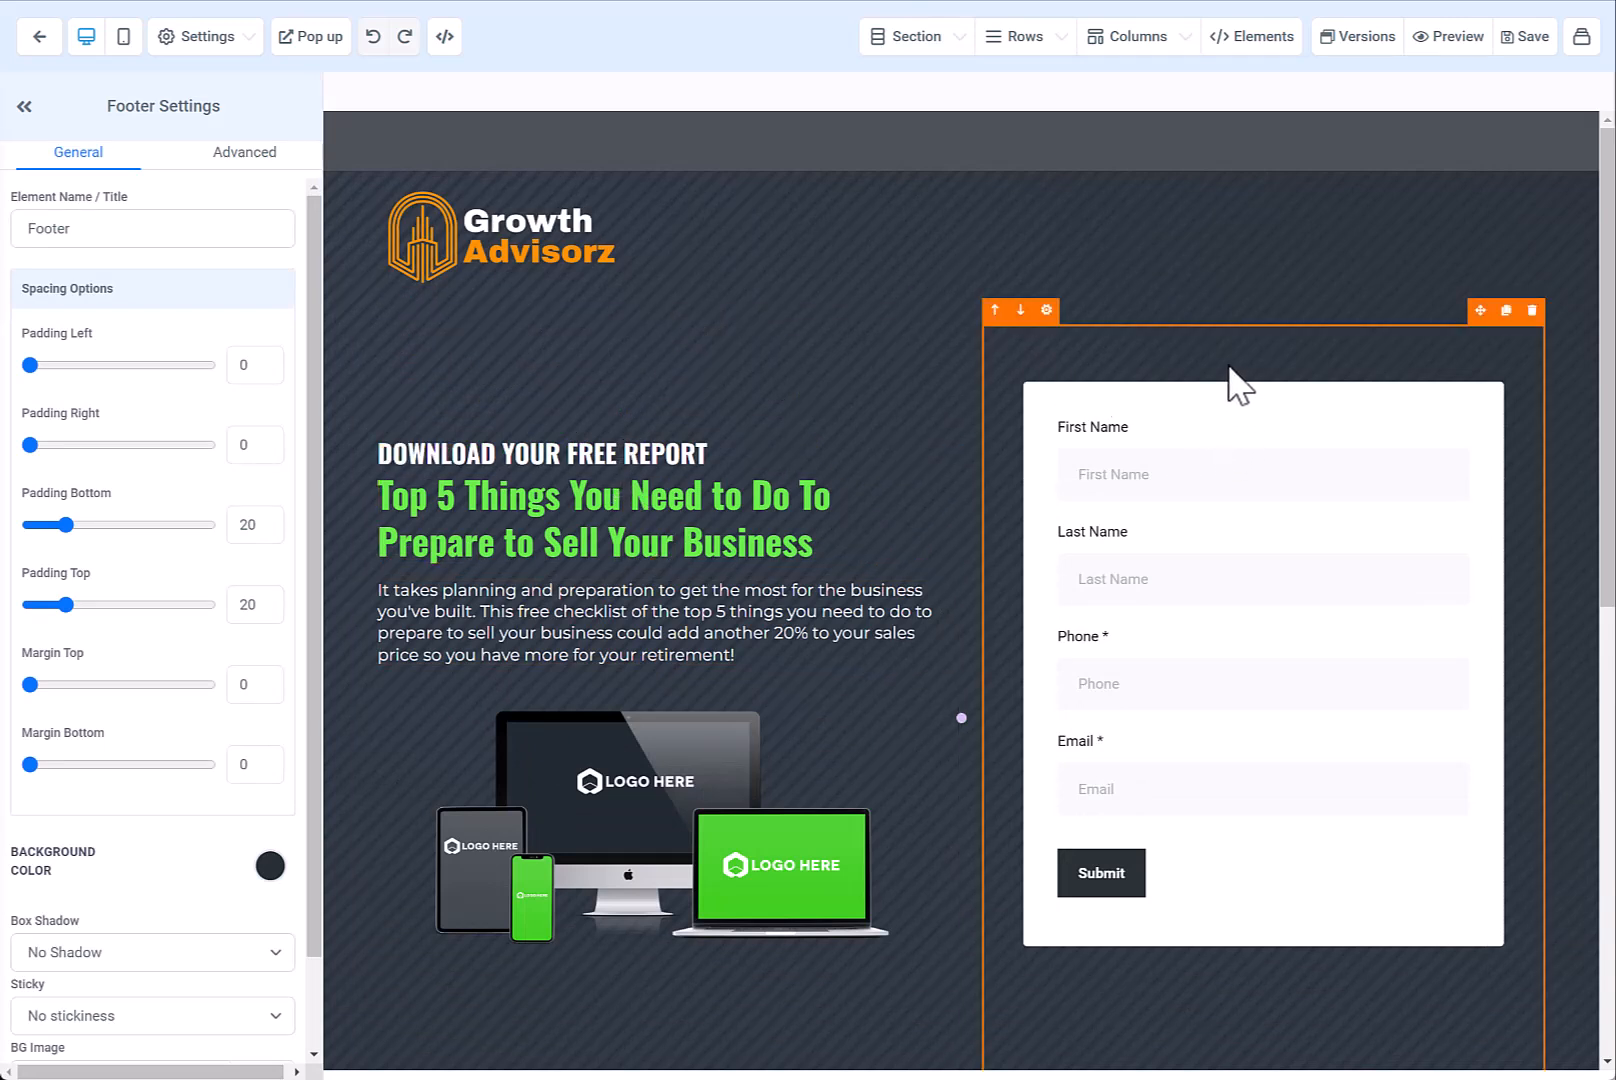
- Select the page's form and add a Calendar element that uses the Book A Call With Me calendar
{"action": "left_click", "coordinate": [1245, 427]}
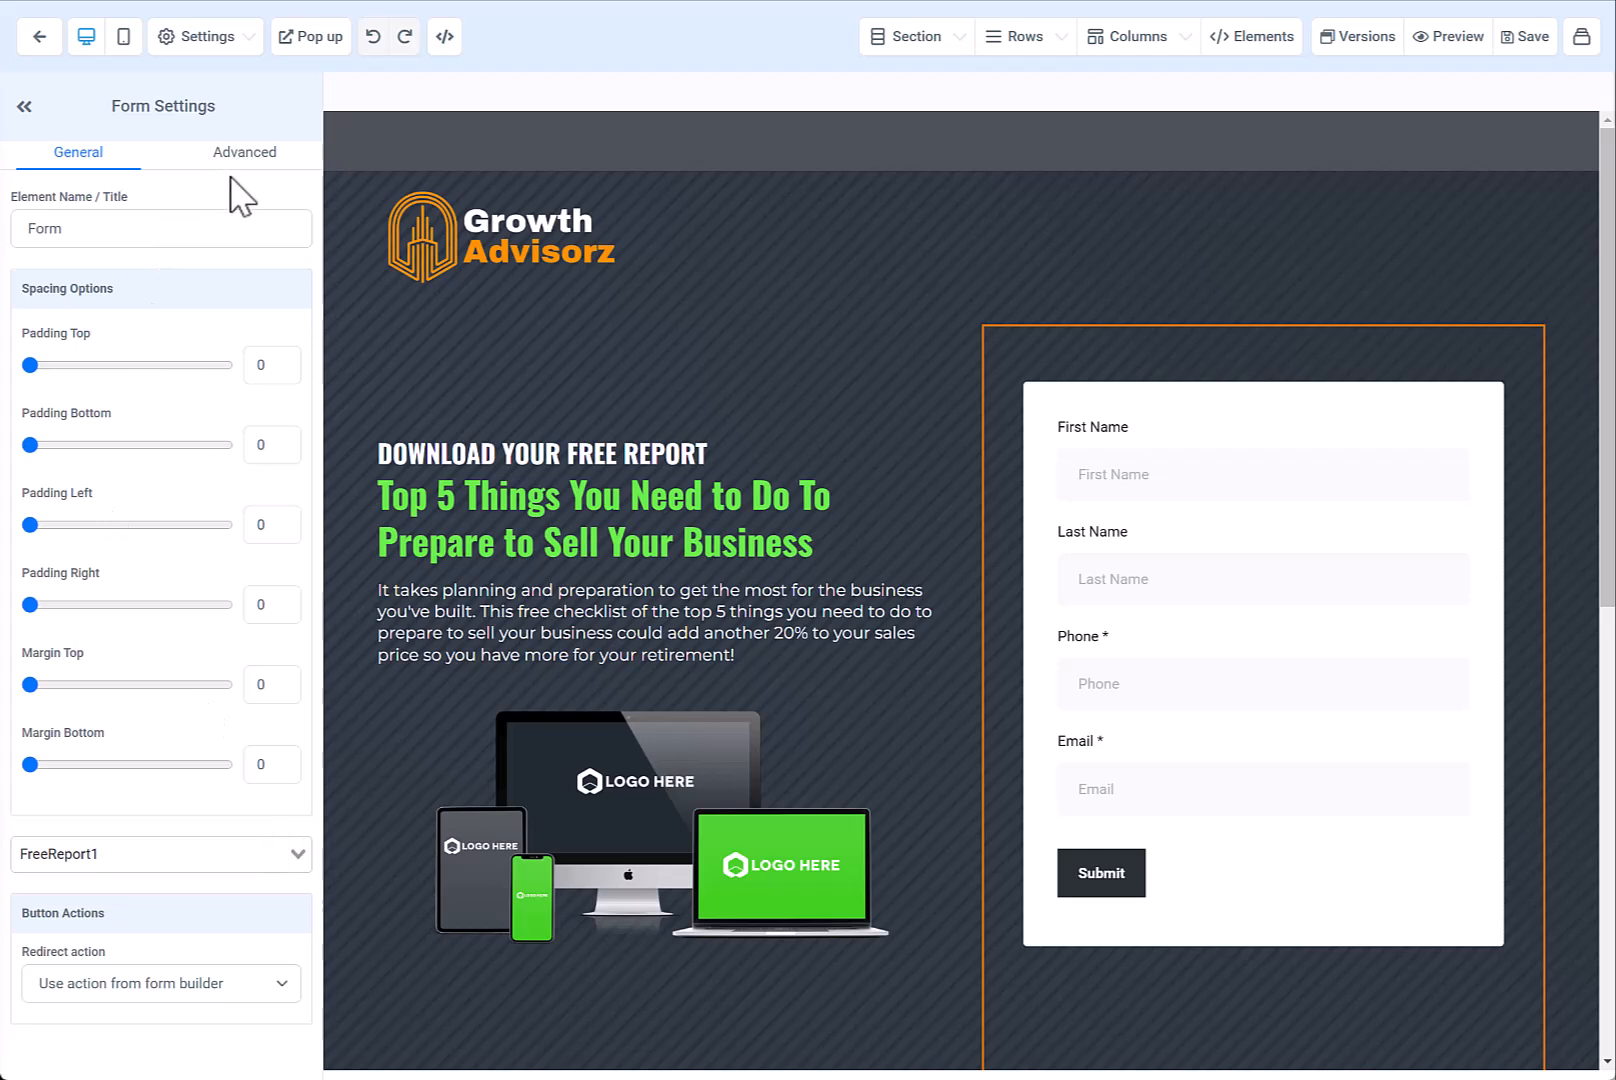
{"action": "left_click", "coordinate": [1245, 40]}
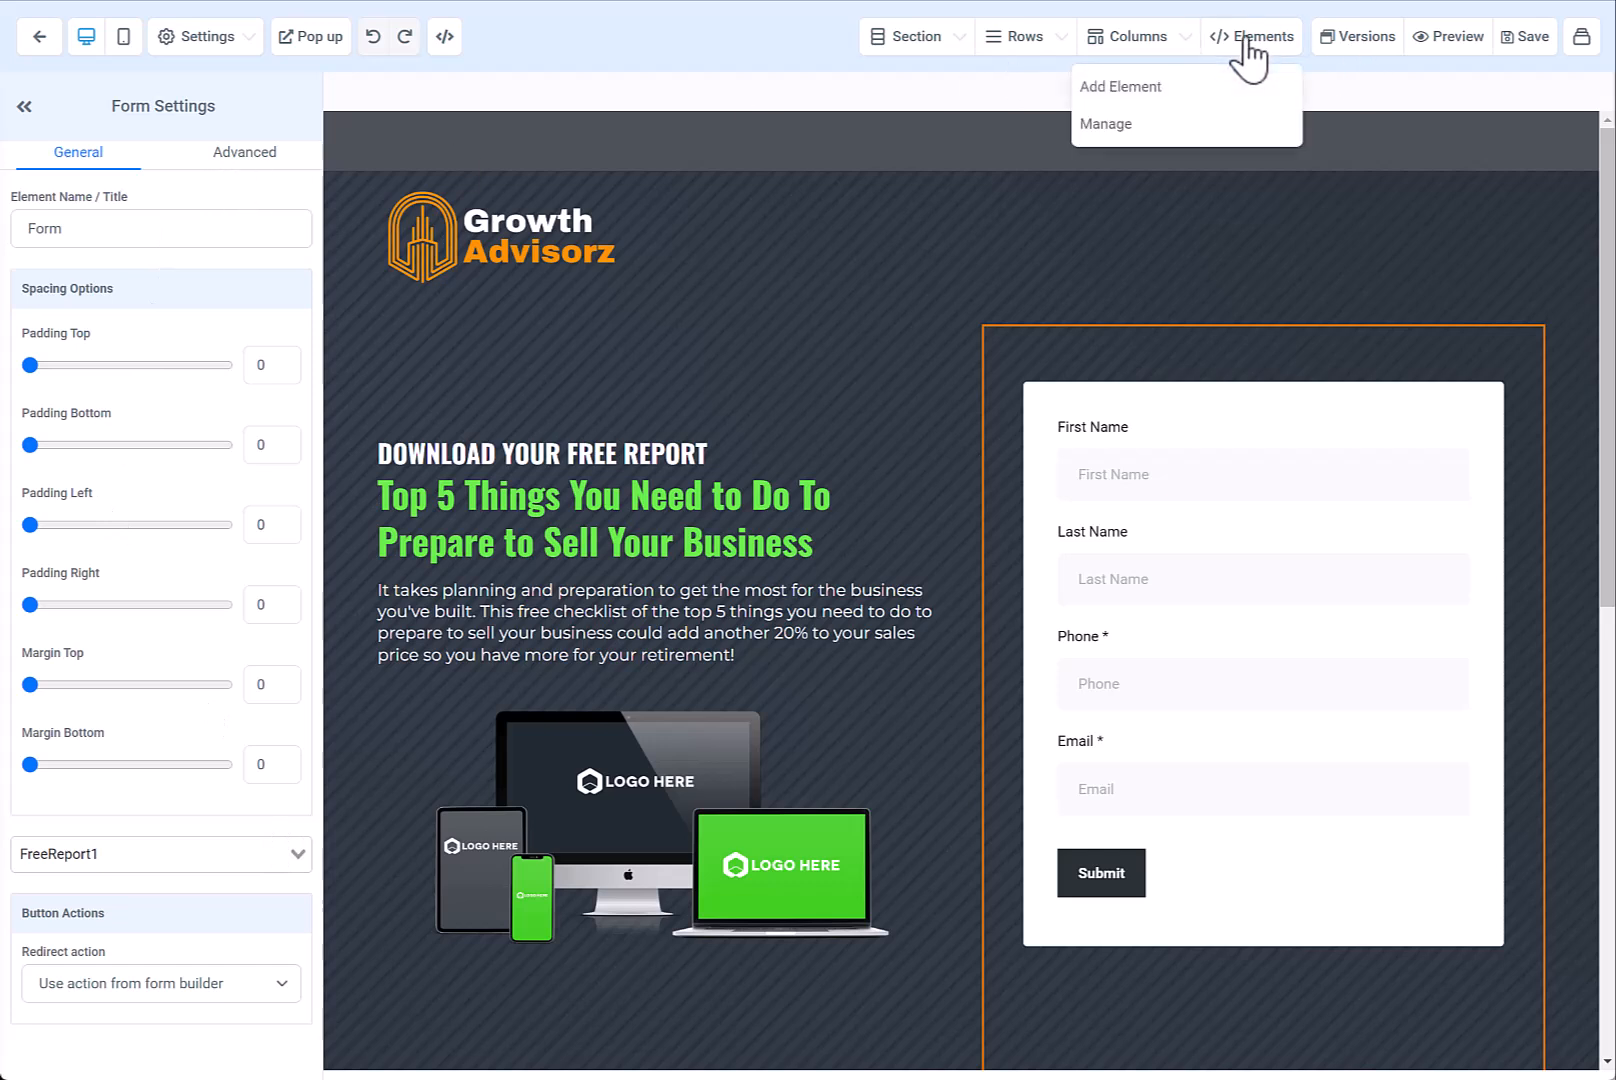
{"action": "left_click", "coordinate": [1136, 90]}
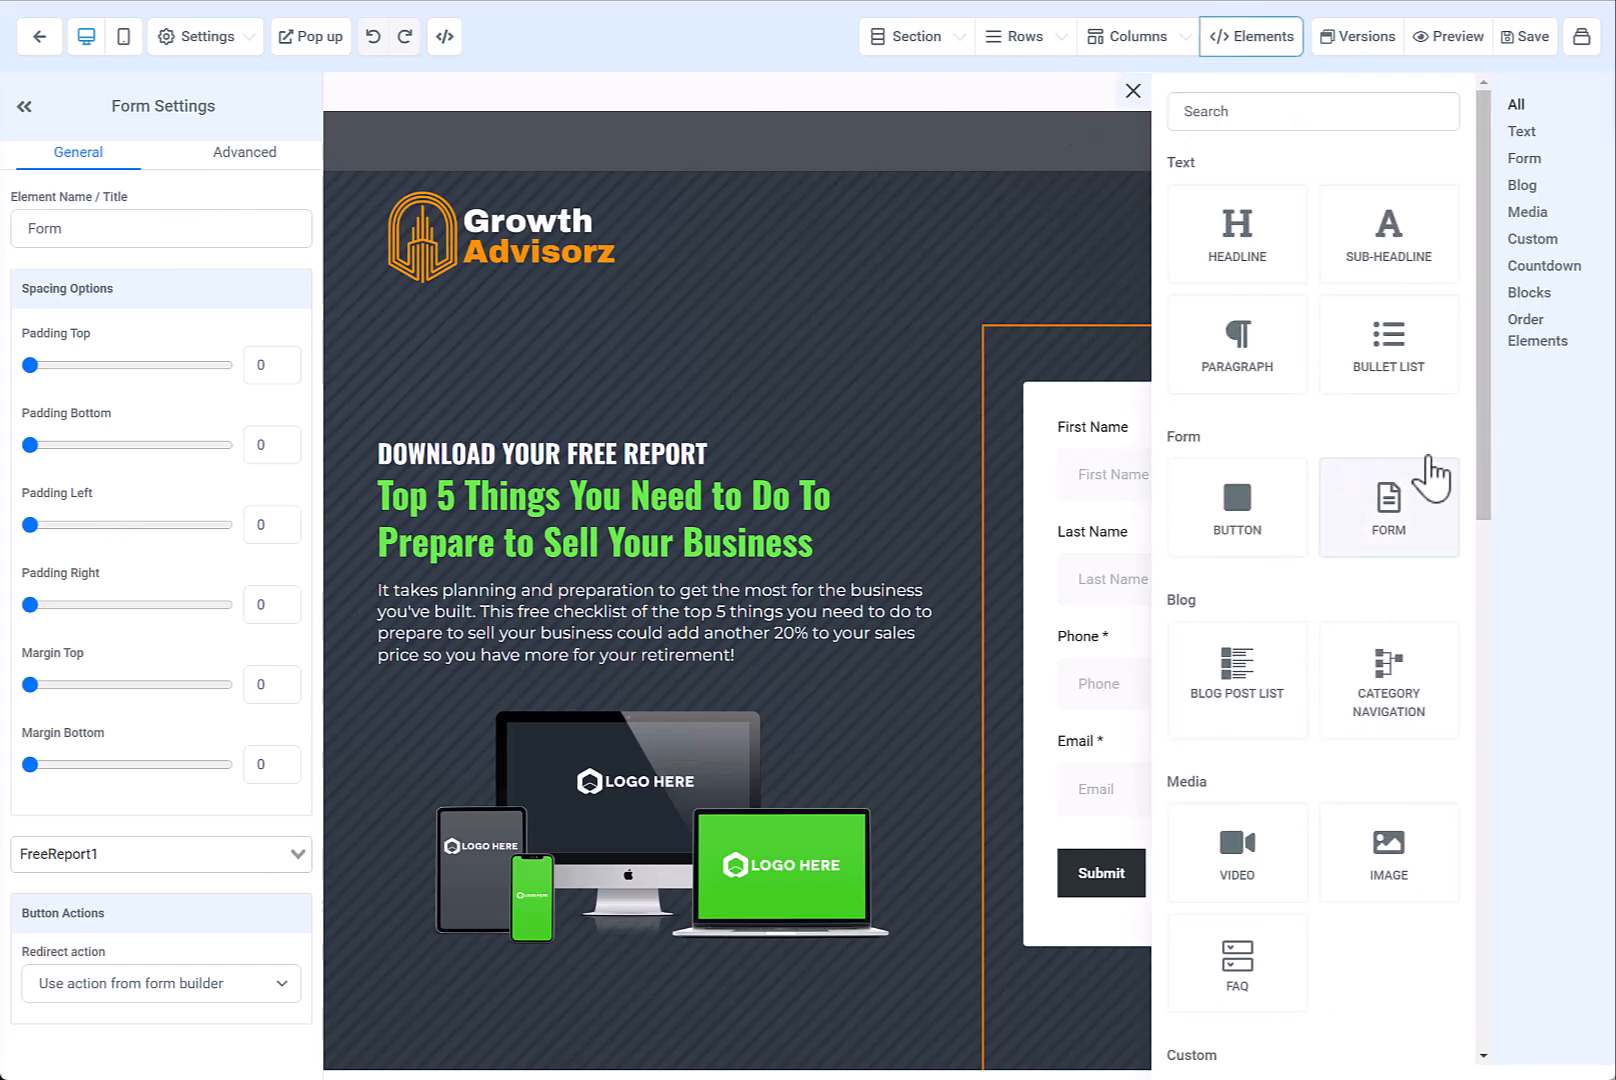
{"action": "left_click_drag", "start_coordinate": [1482, 420], "coordinate": [1508, 696]}
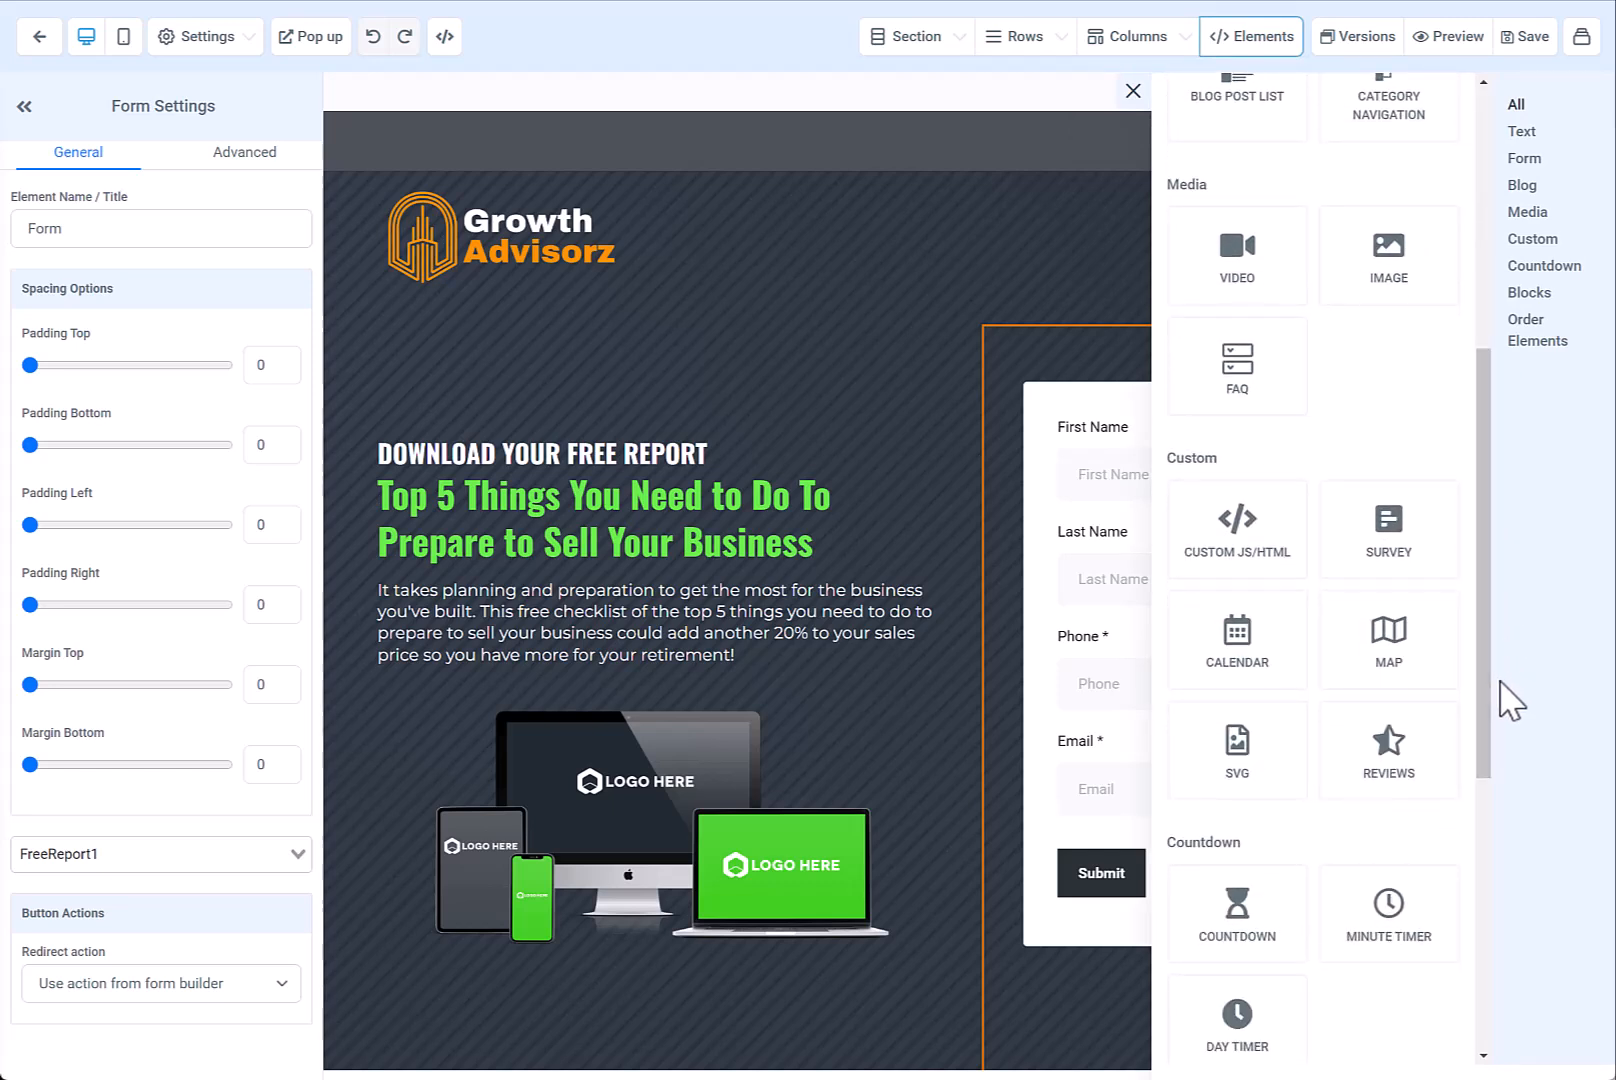
{"action": "left_click", "coordinate": [1237, 648]}
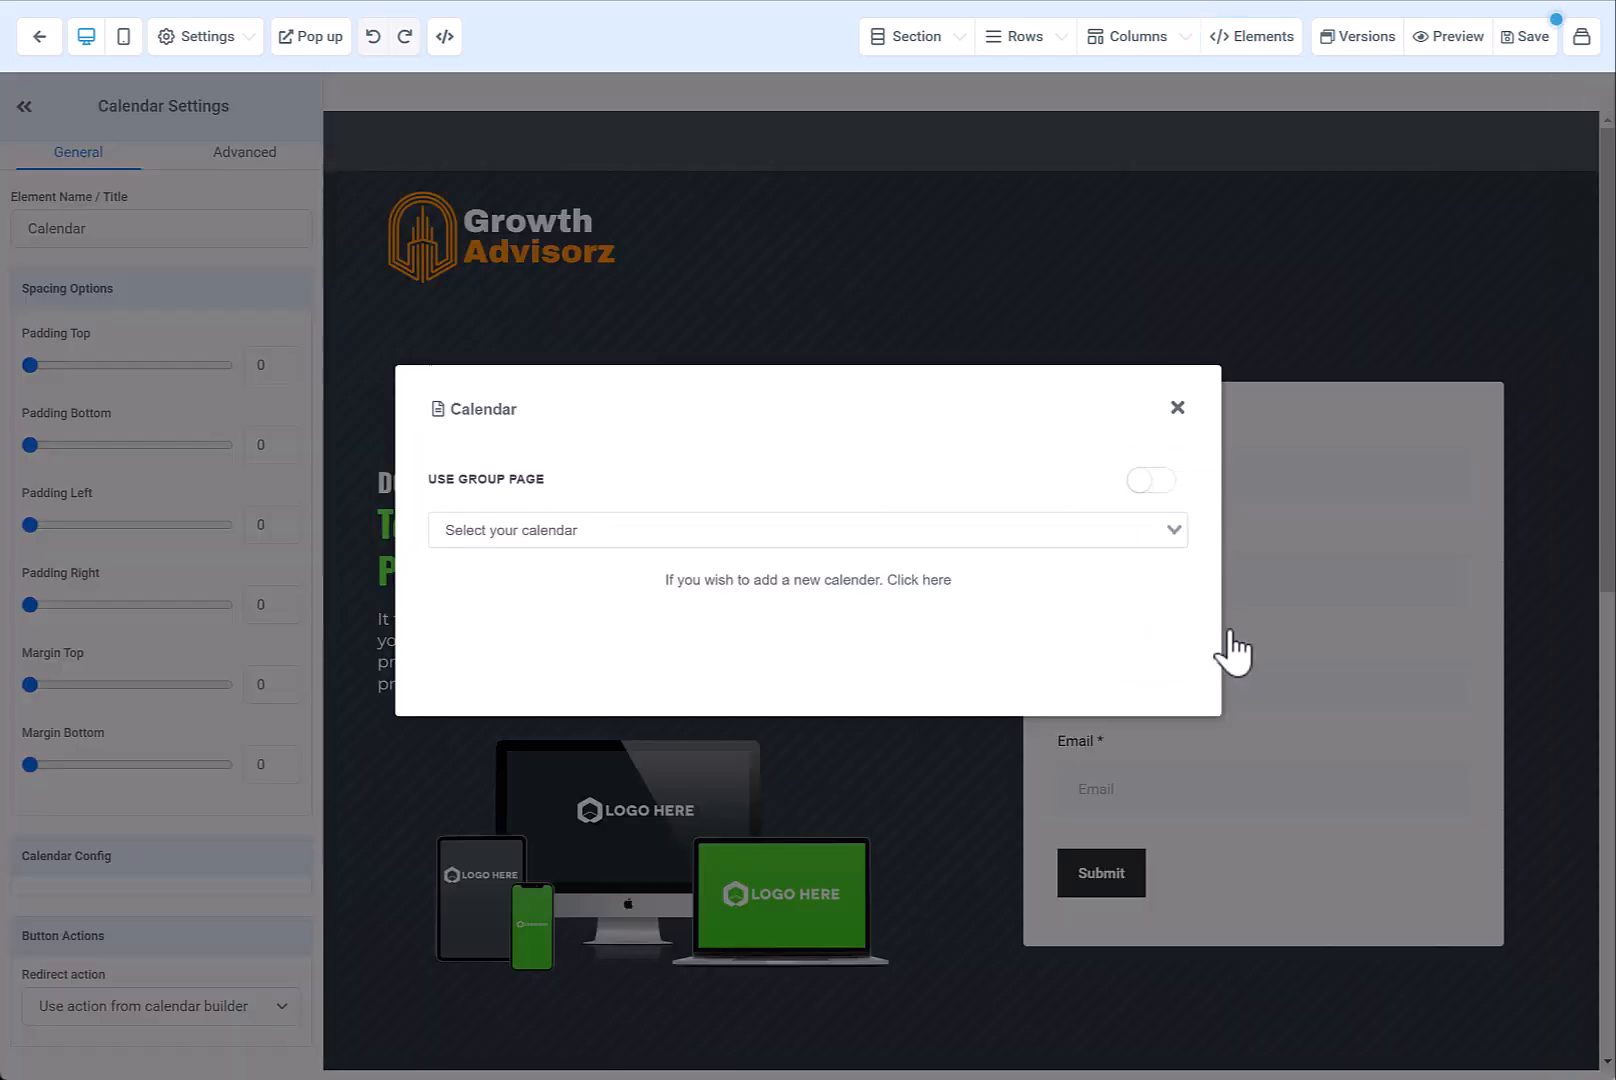
{"action": "left_click", "coordinate": [1172, 534]}
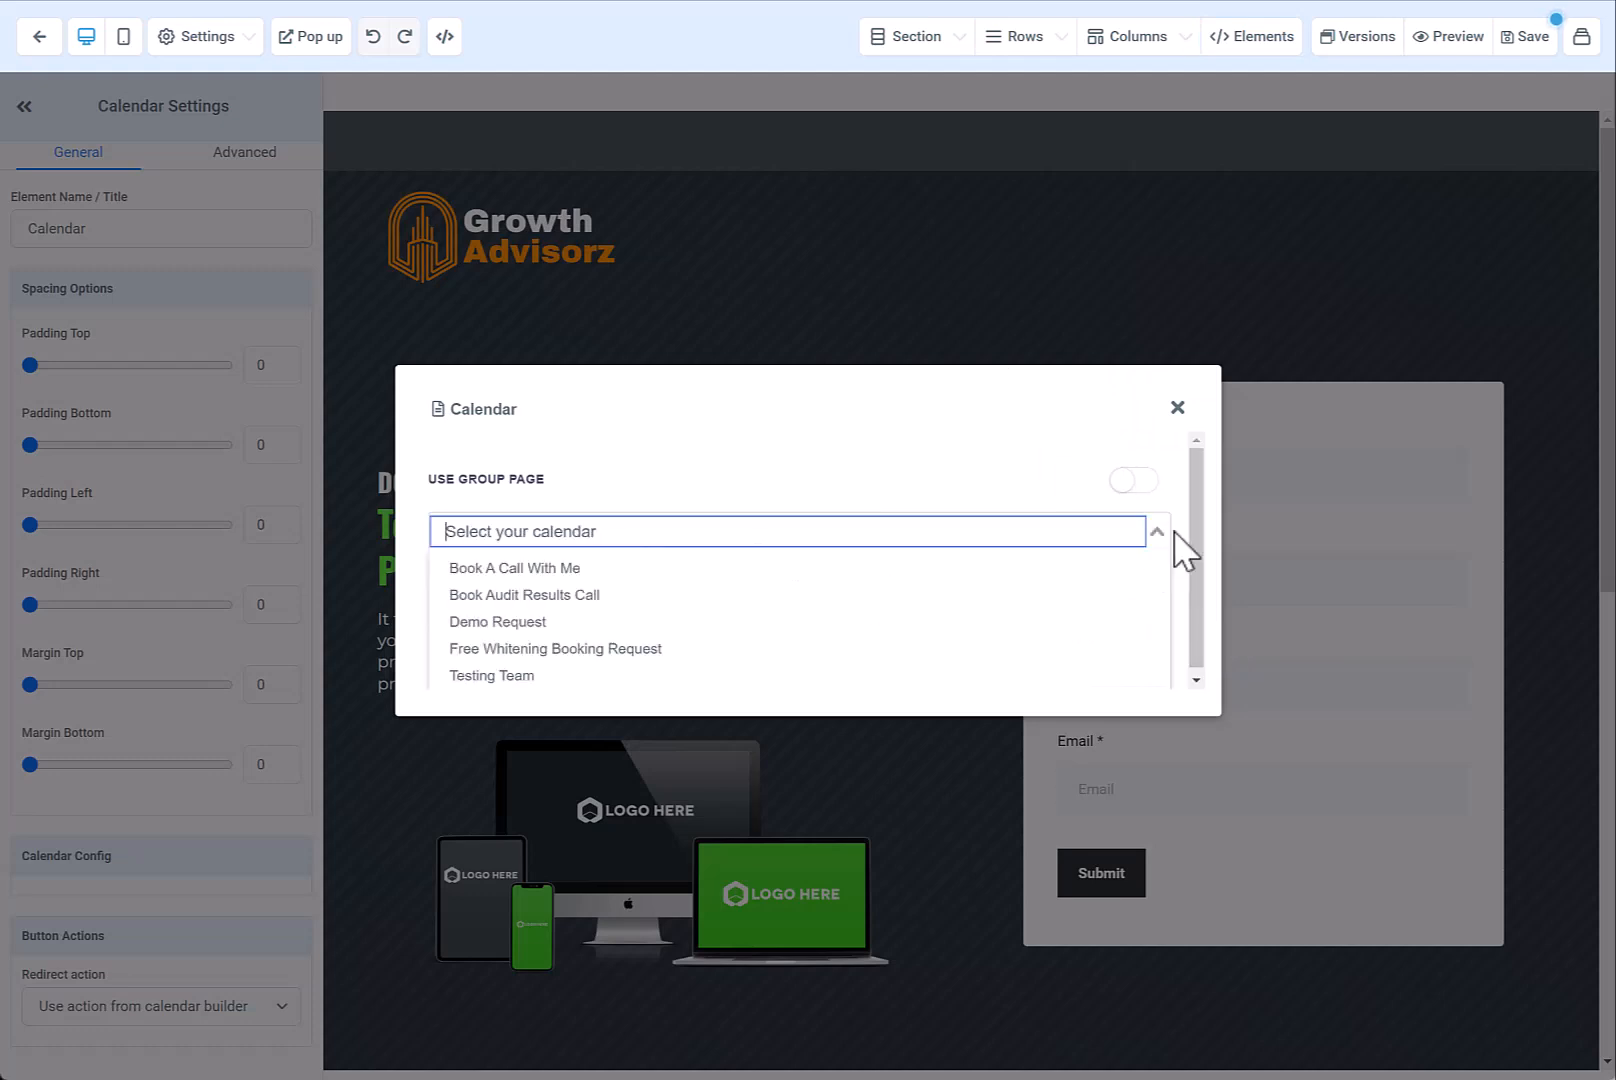
{"action": "left_click", "coordinate": [815, 568]}
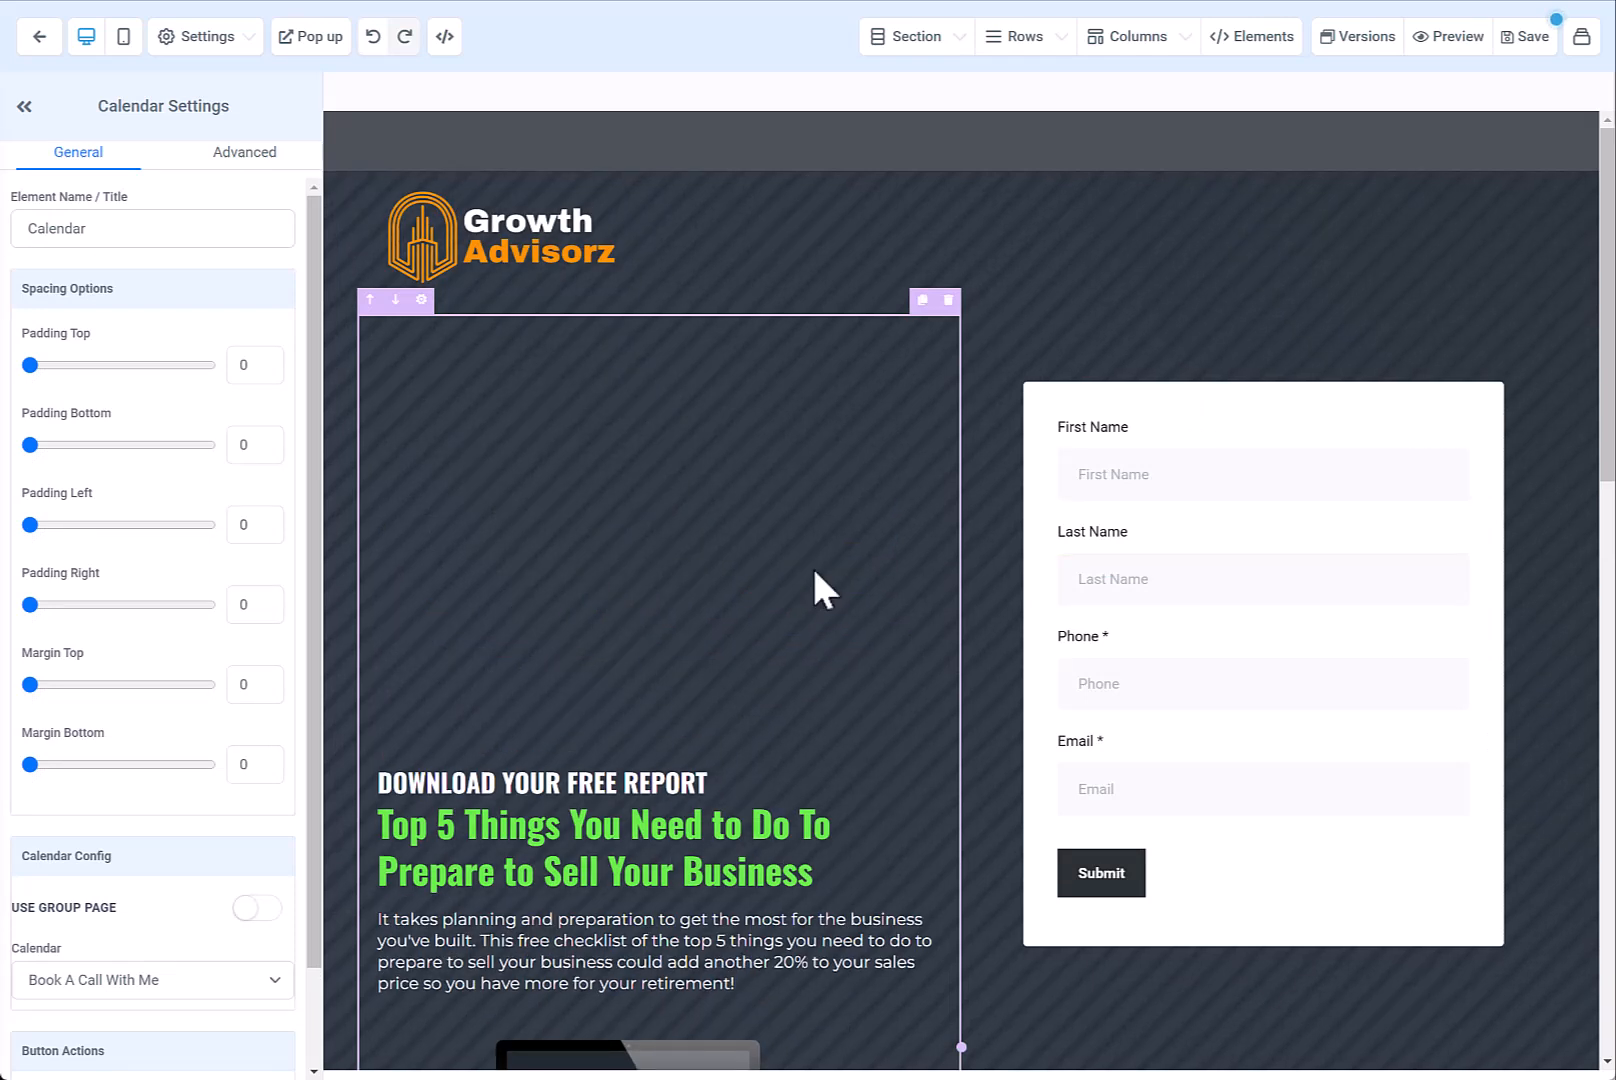
- Check the placed calendar on the page and delete the contact form above it
{"action": "scroll", "coordinate": [1250, 462], "scroll_direction": "down", "scroll_amount": 5}
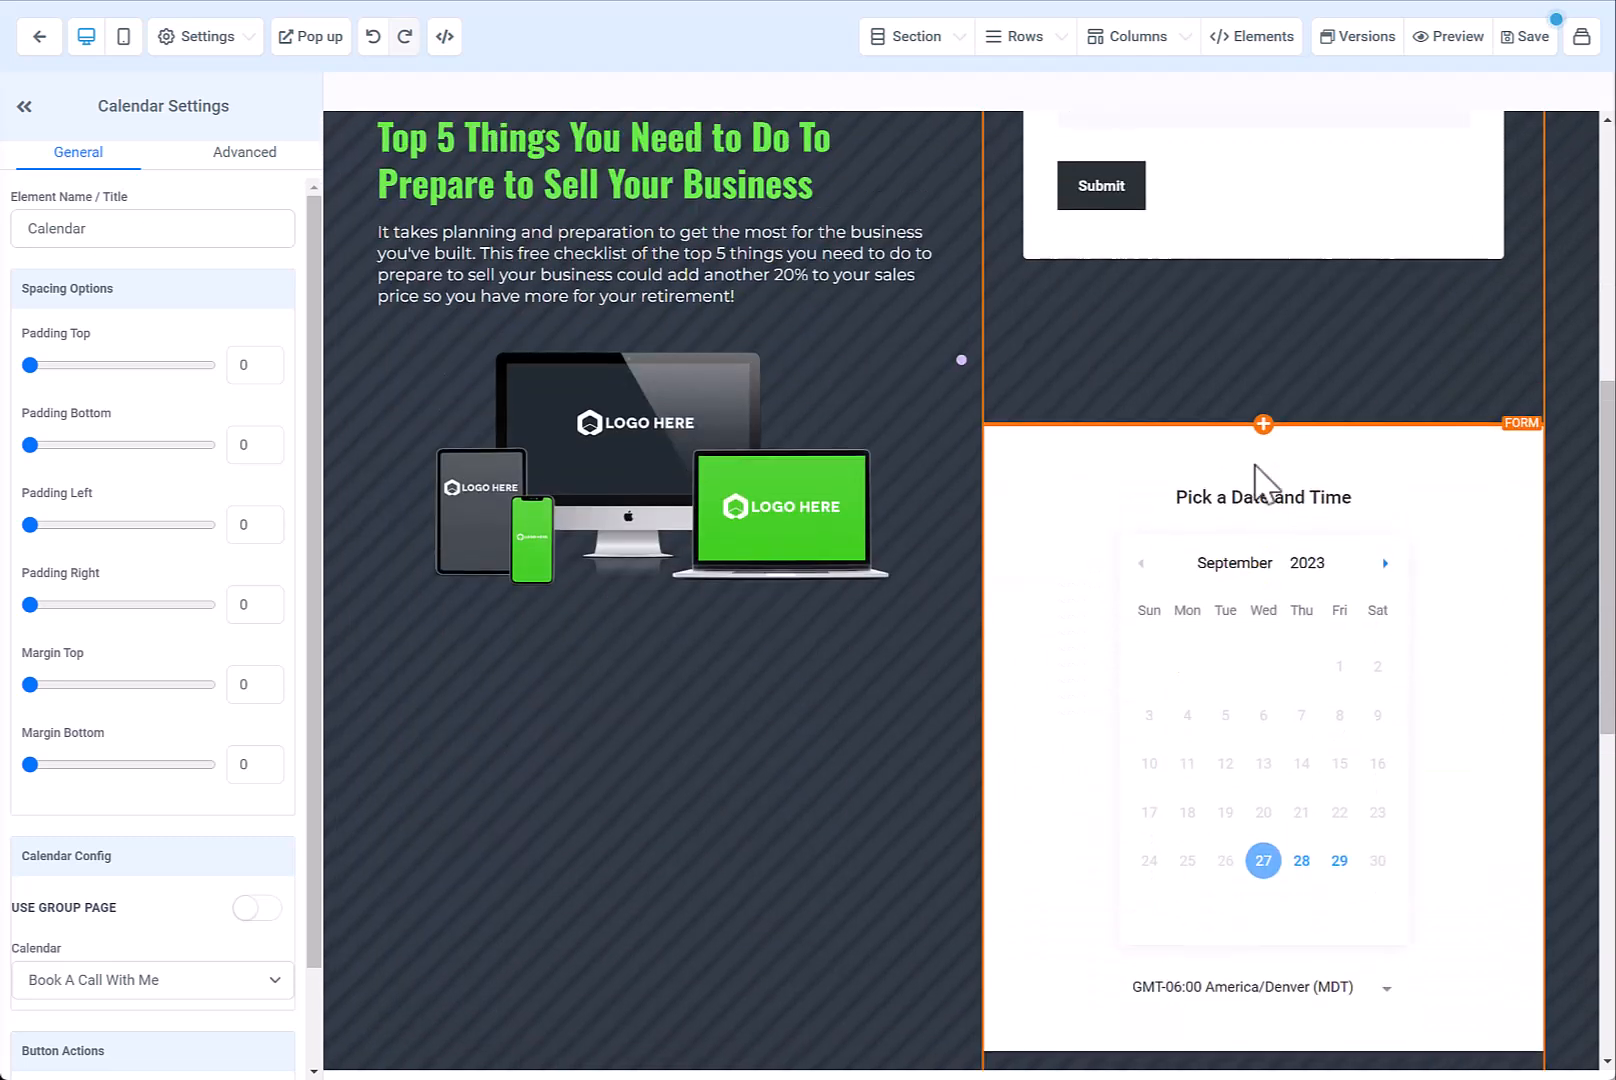
{"action": "scroll", "coordinate": [1262, 382], "scroll_direction": "up", "scroll_amount": 7}
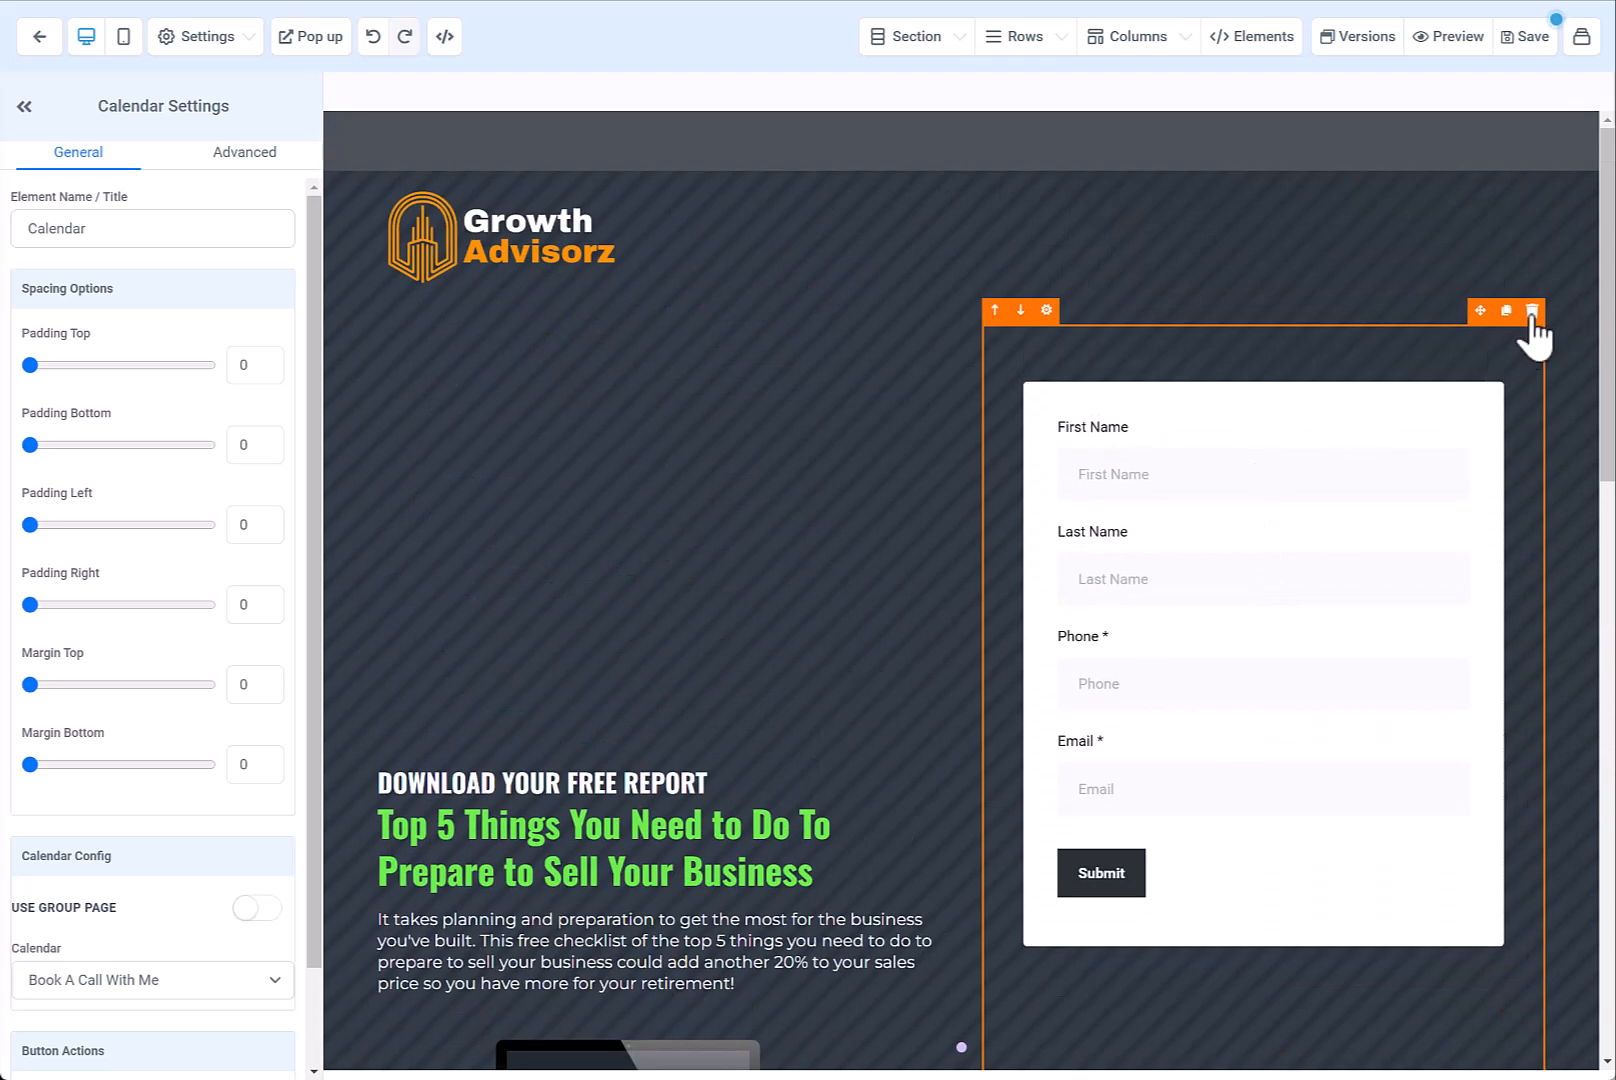
{"action": "left_click", "coordinate": [1531, 311]}
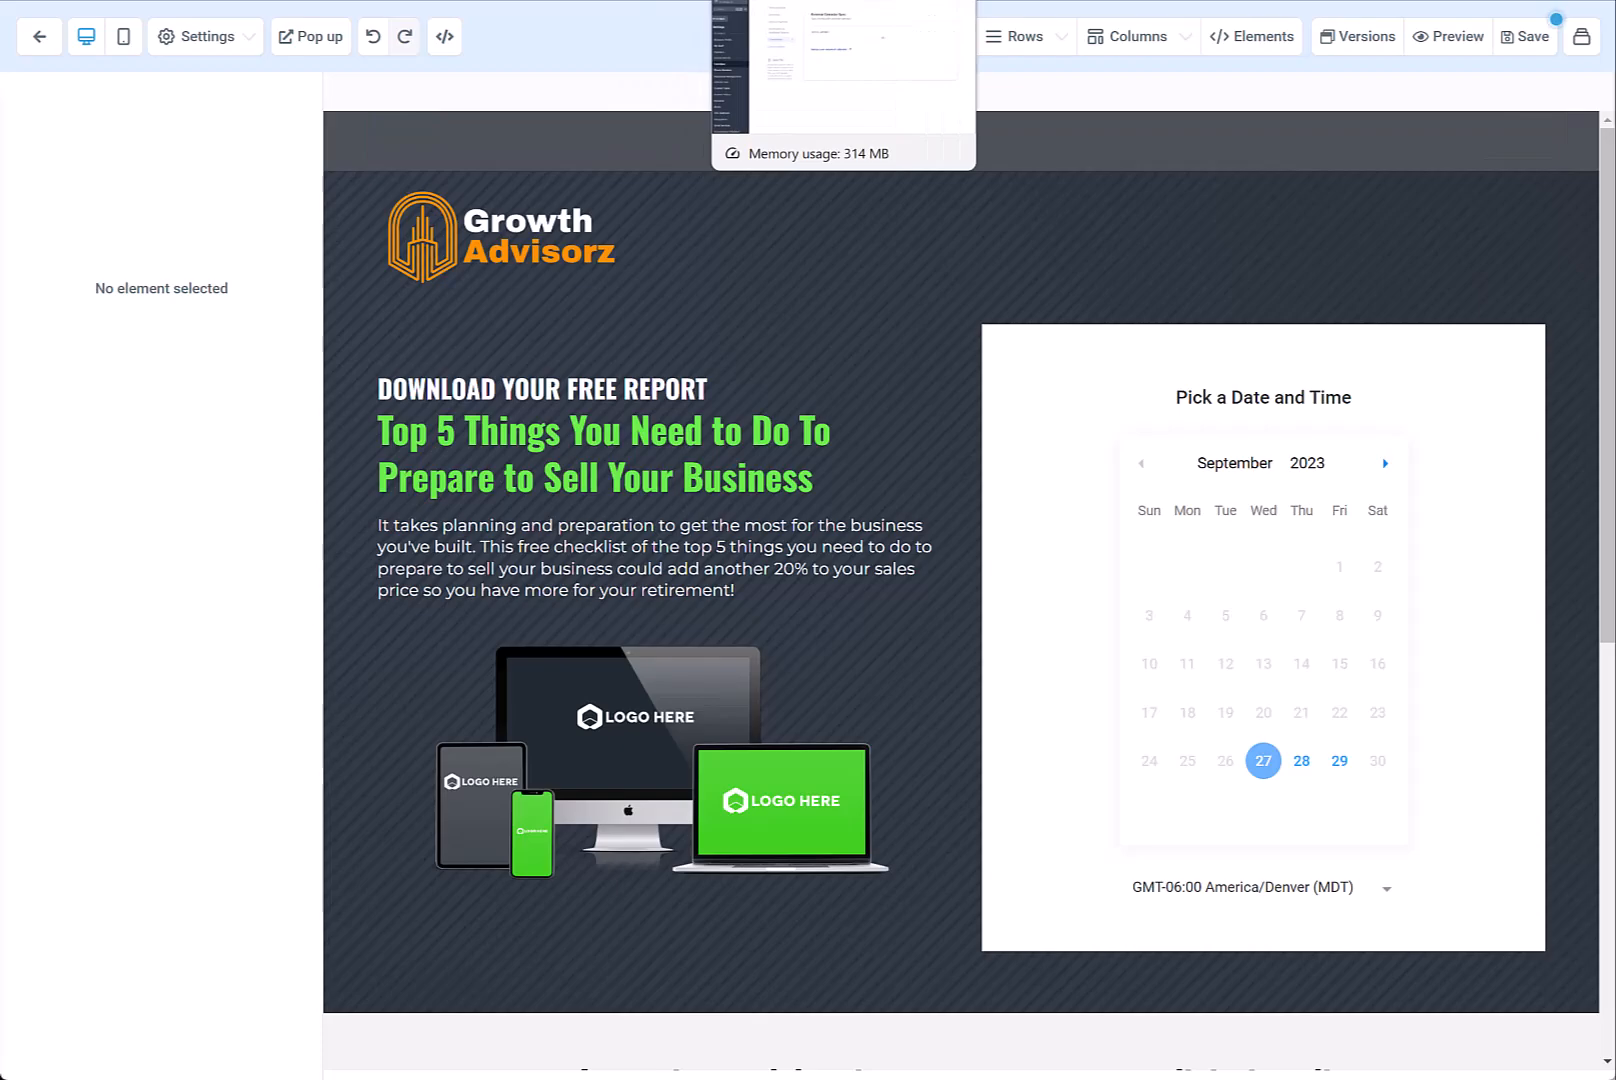
{"action": "left_click", "coordinate": [790, 0]}
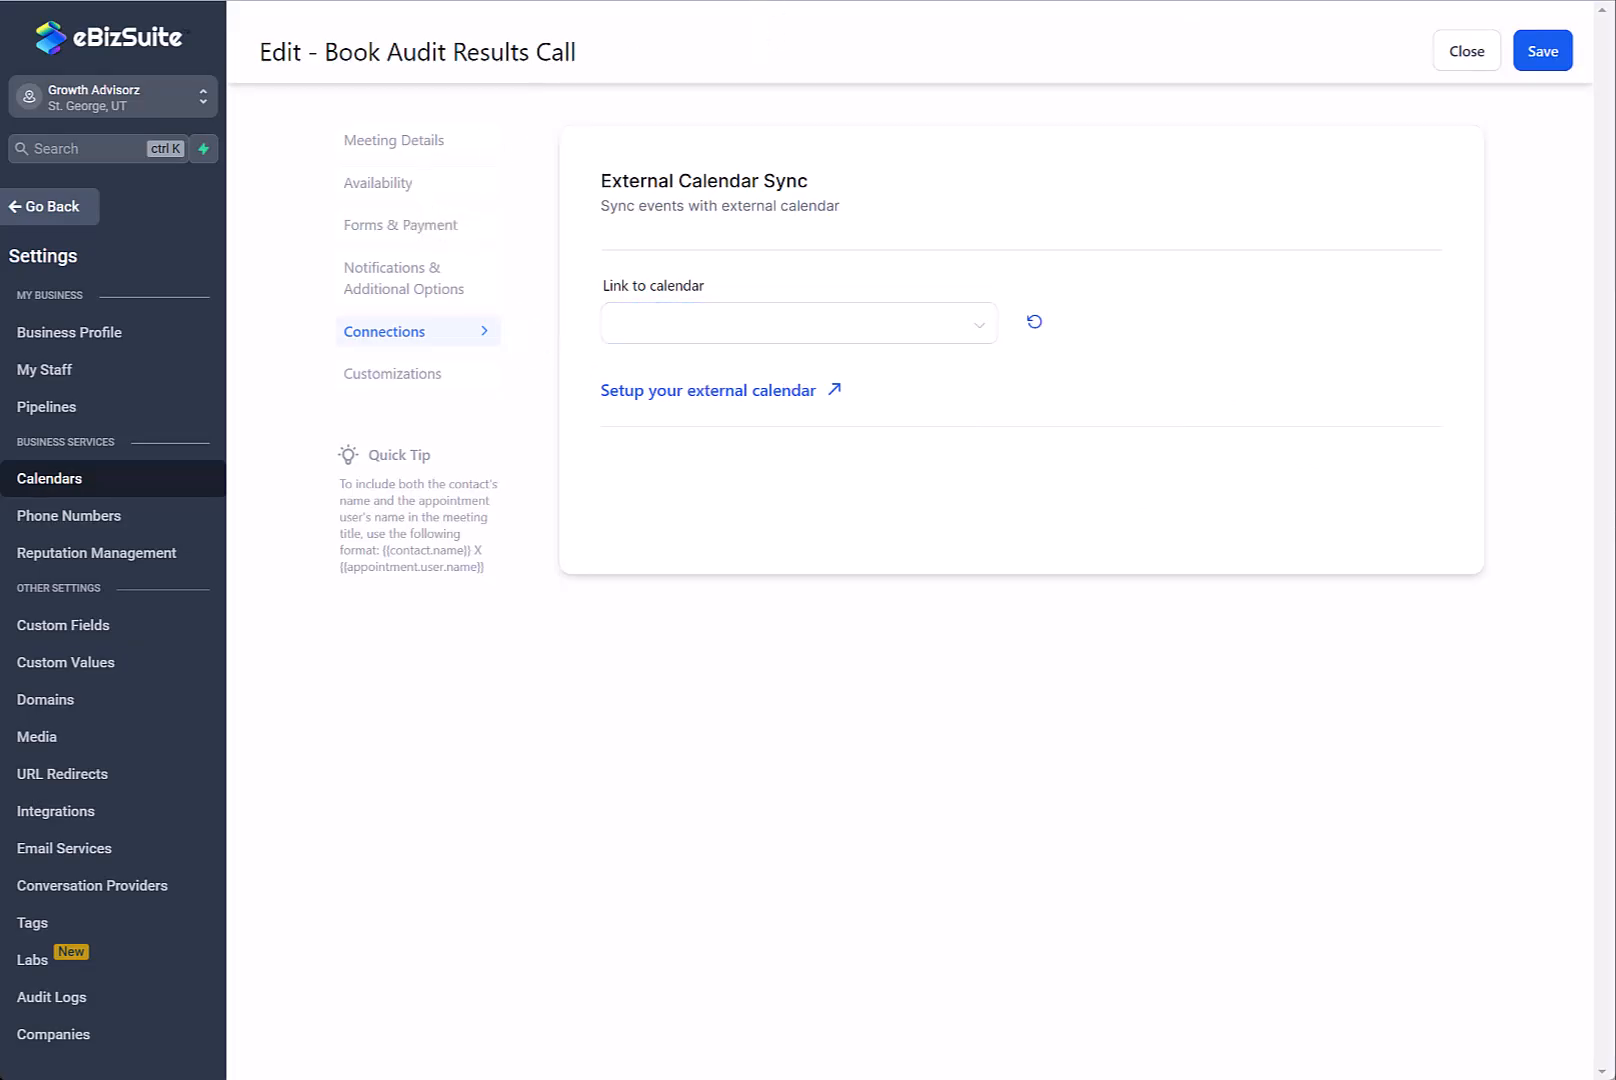
{"action": "left_click", "coordinate": [960, 0]}
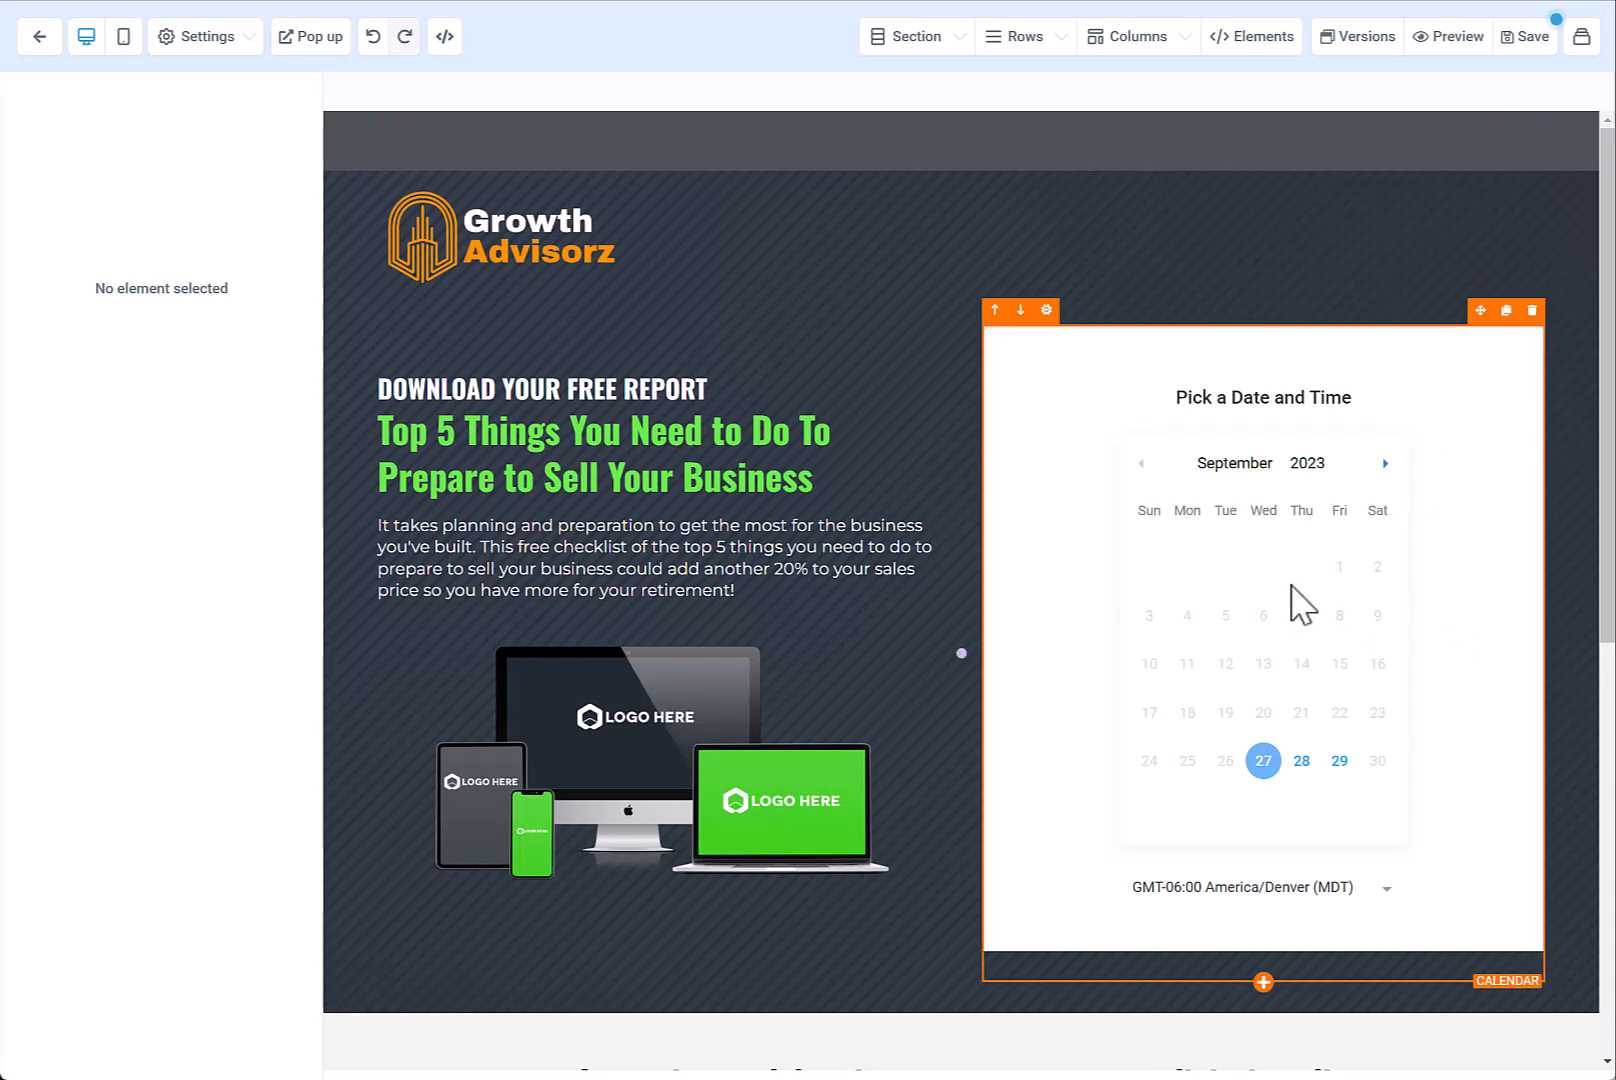